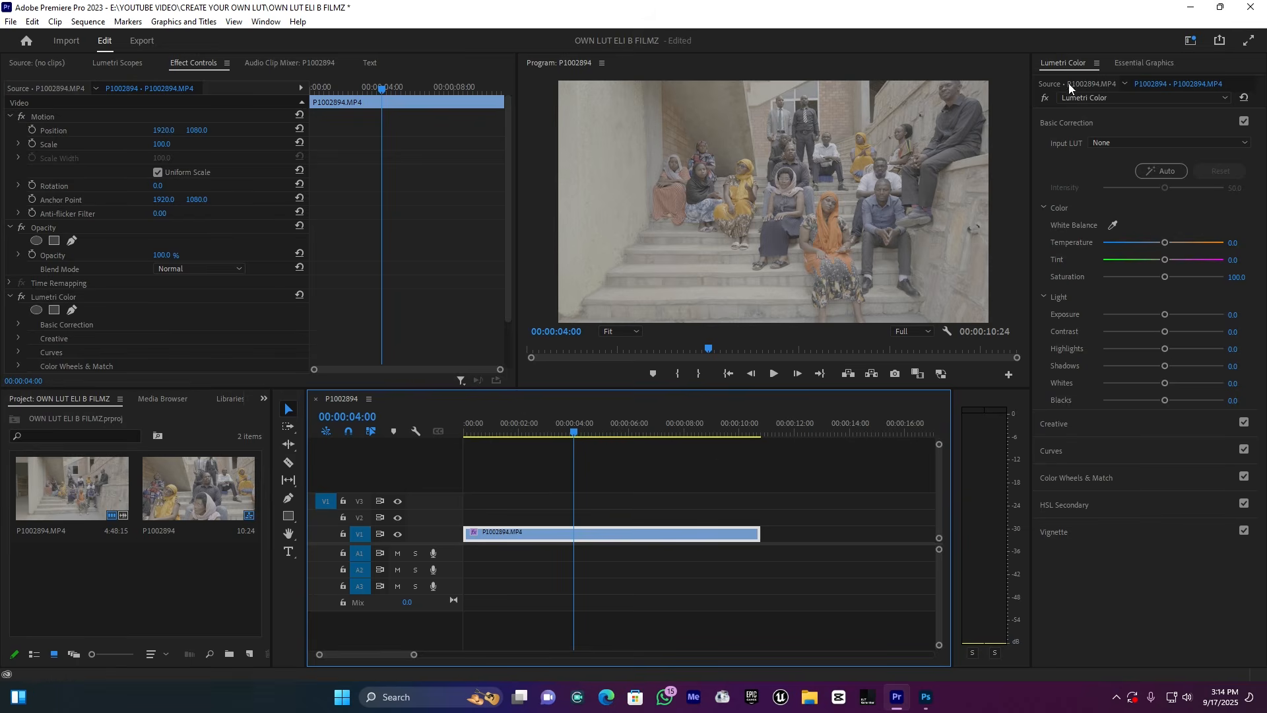
Load the S-LOG3_REC709.cube file as the clip's Input LUT in Lumetri Color's Basic Correction
{"action": "left_click", "coordinate": [1190, 41]}
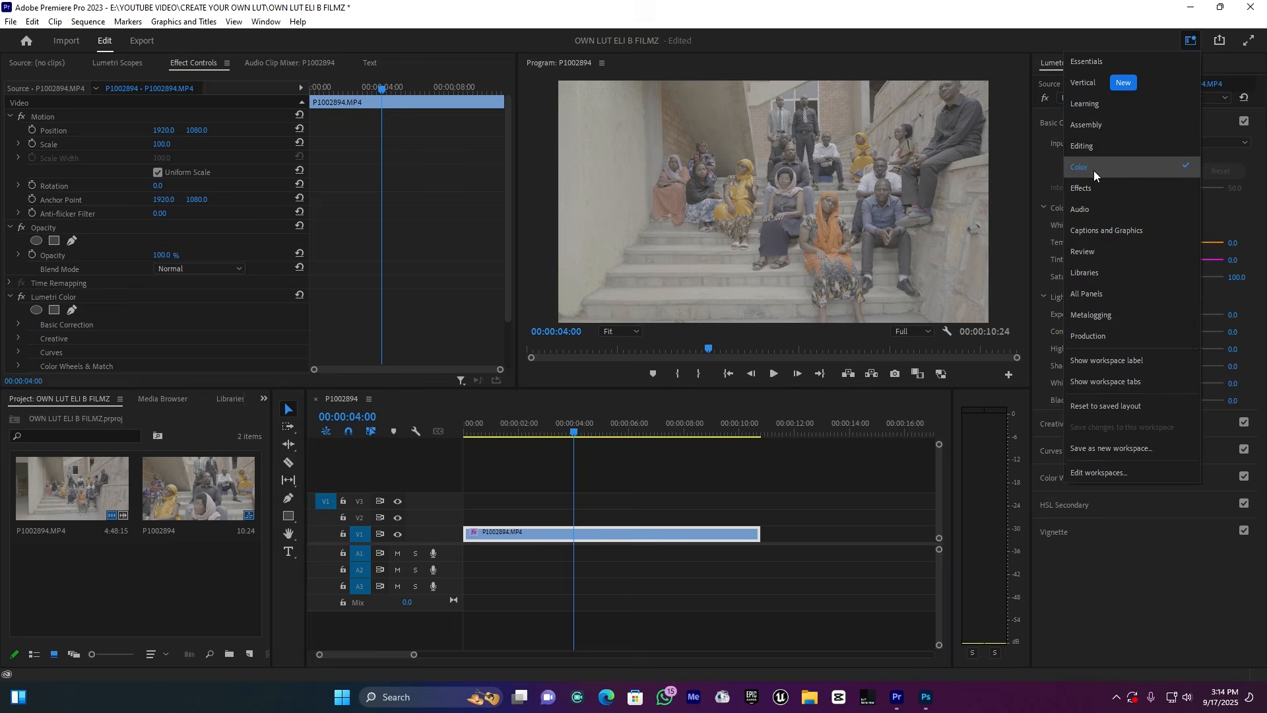
{"action": "left_click", "coordinate": [1043, 163]}
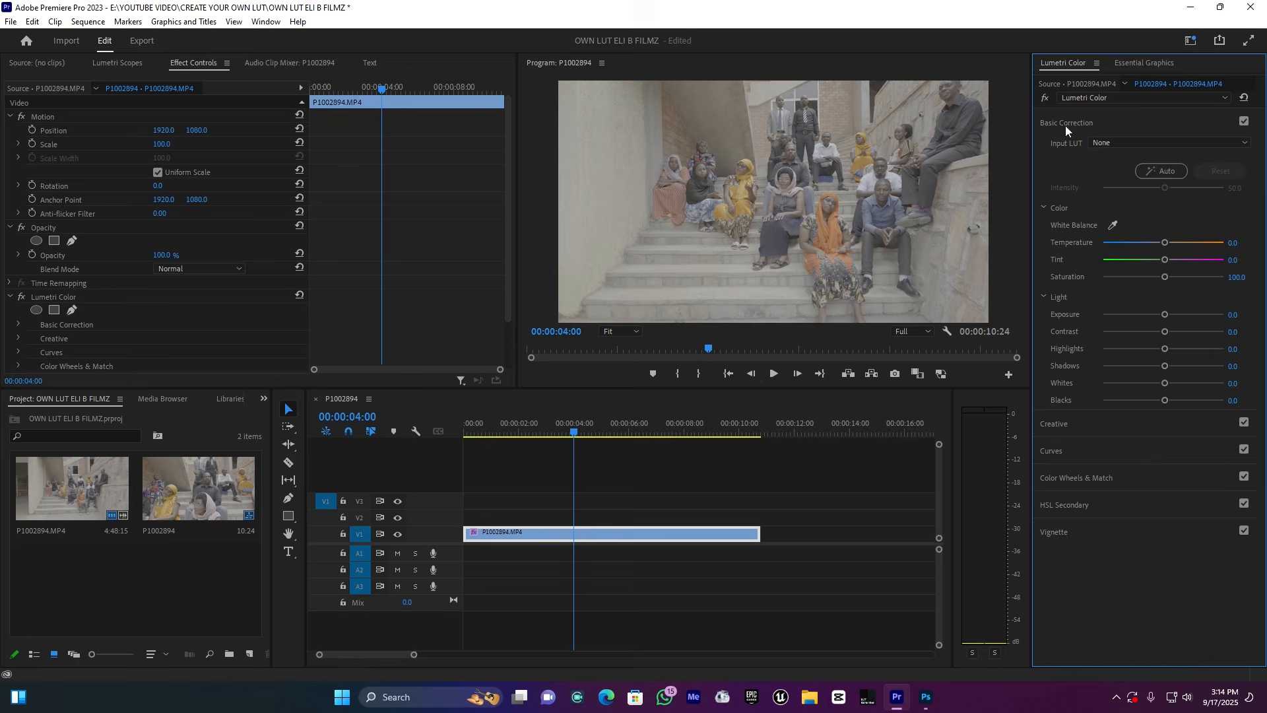
{"action": "left_click", "coordinate": [1115, 143]}
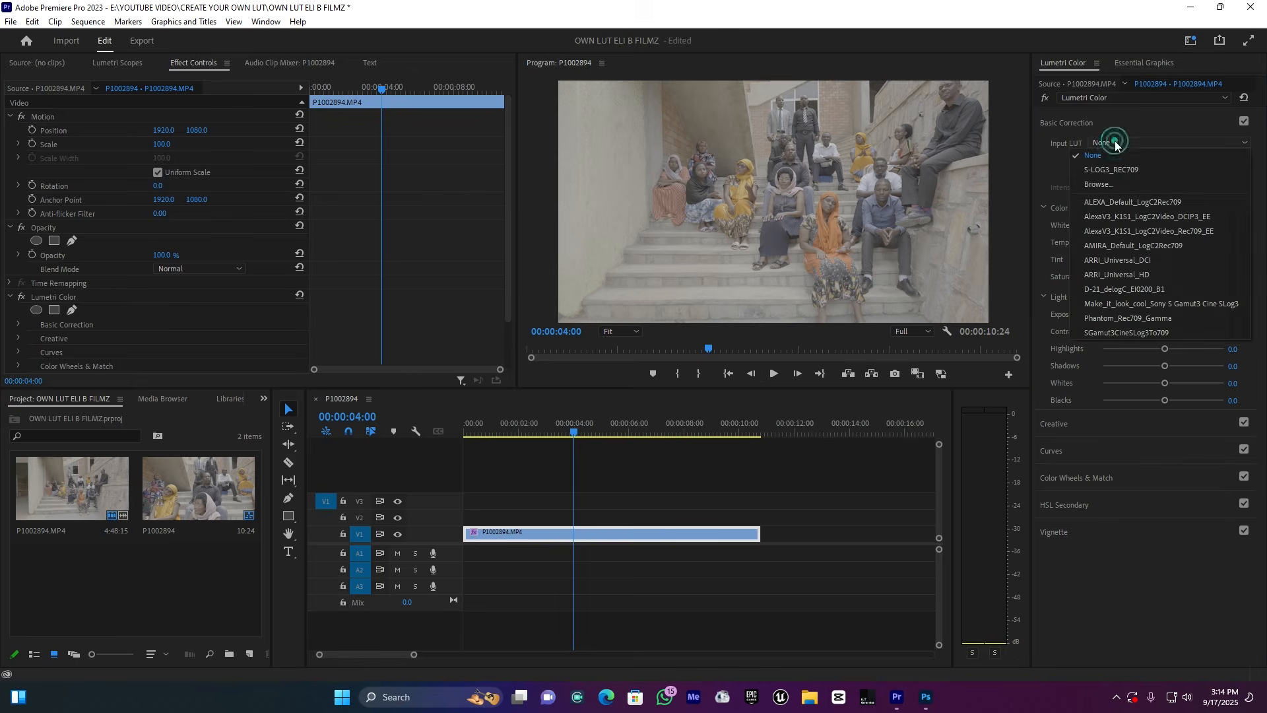
{"action": "left_click", "coordinate": [1118, 186]}
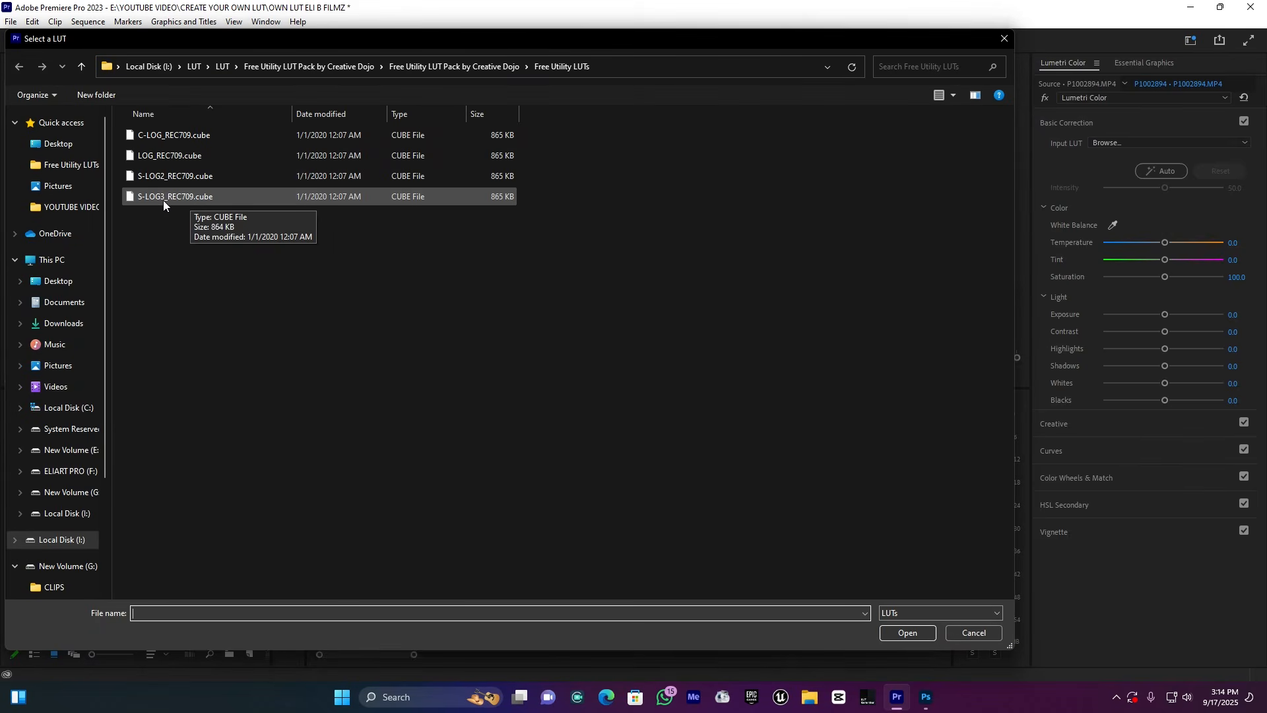
{"action": "double_click", "coordinate": [198, 200]}
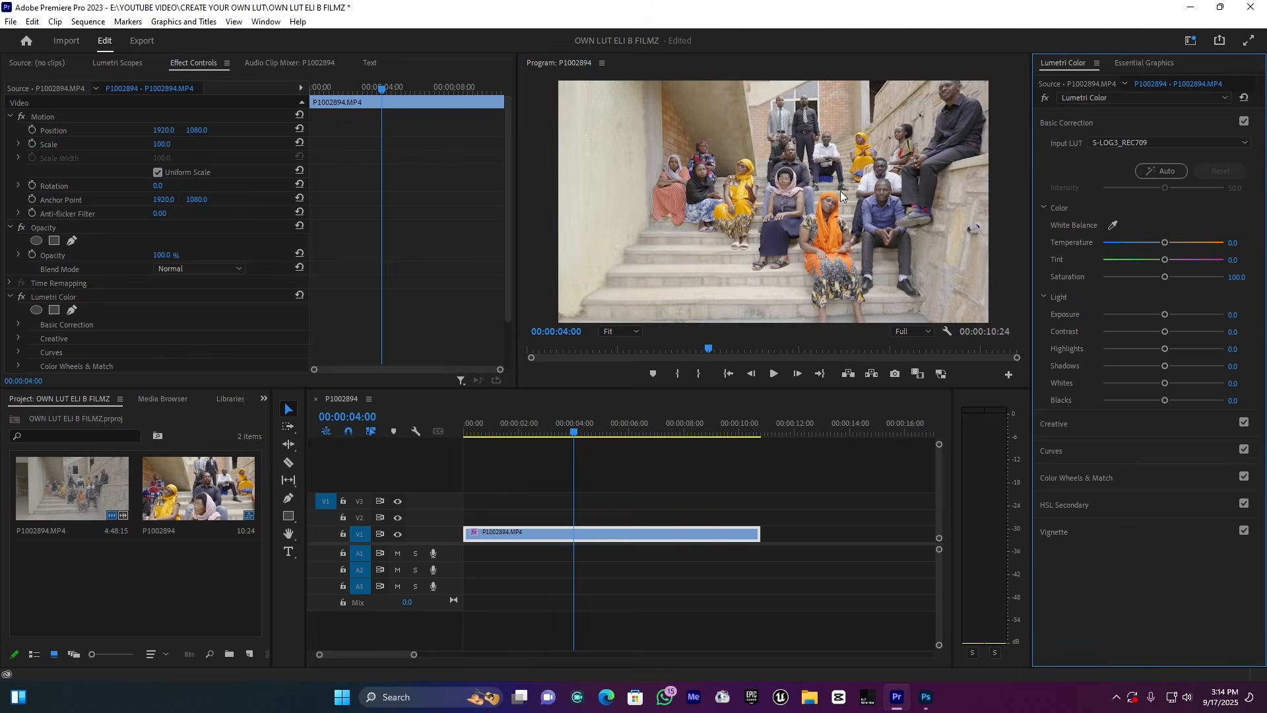
Examine the LUT-corrected footage in an enlarged Program monitor and at about 00:00:07:11 in the sequence
{"action": "key", "text": "grave"}
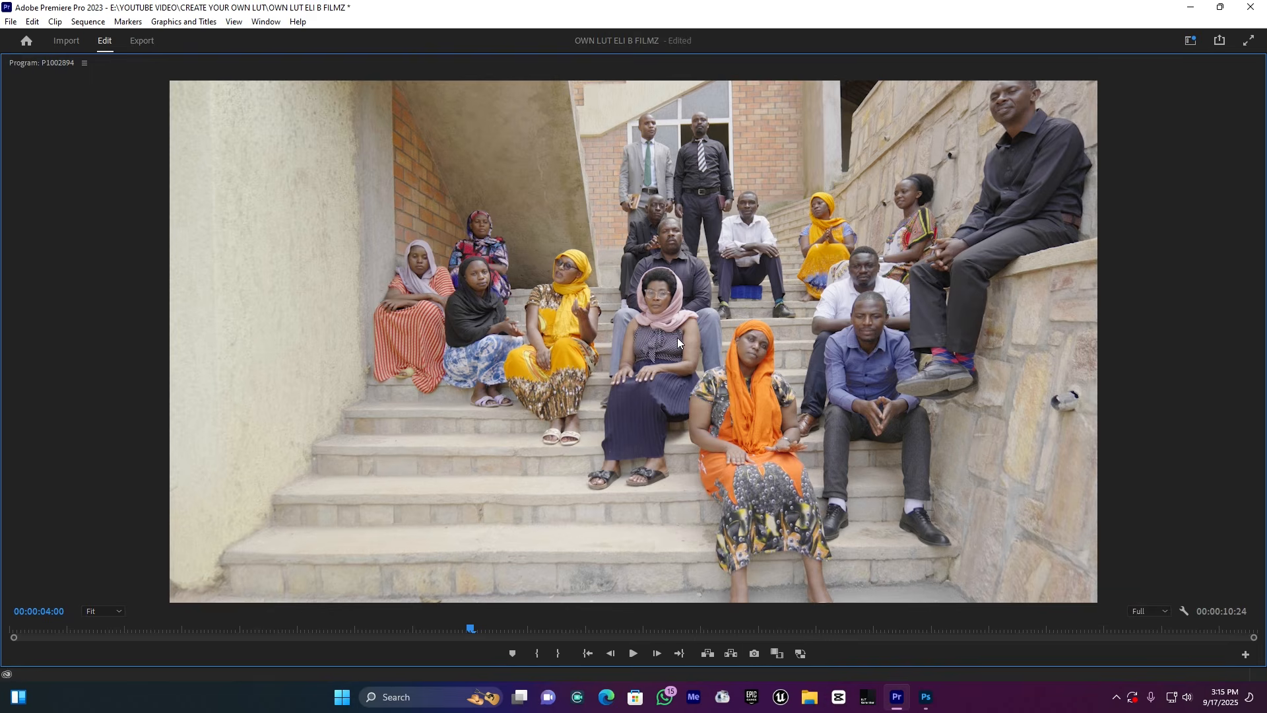
{"action": "key", "text": "grave"}
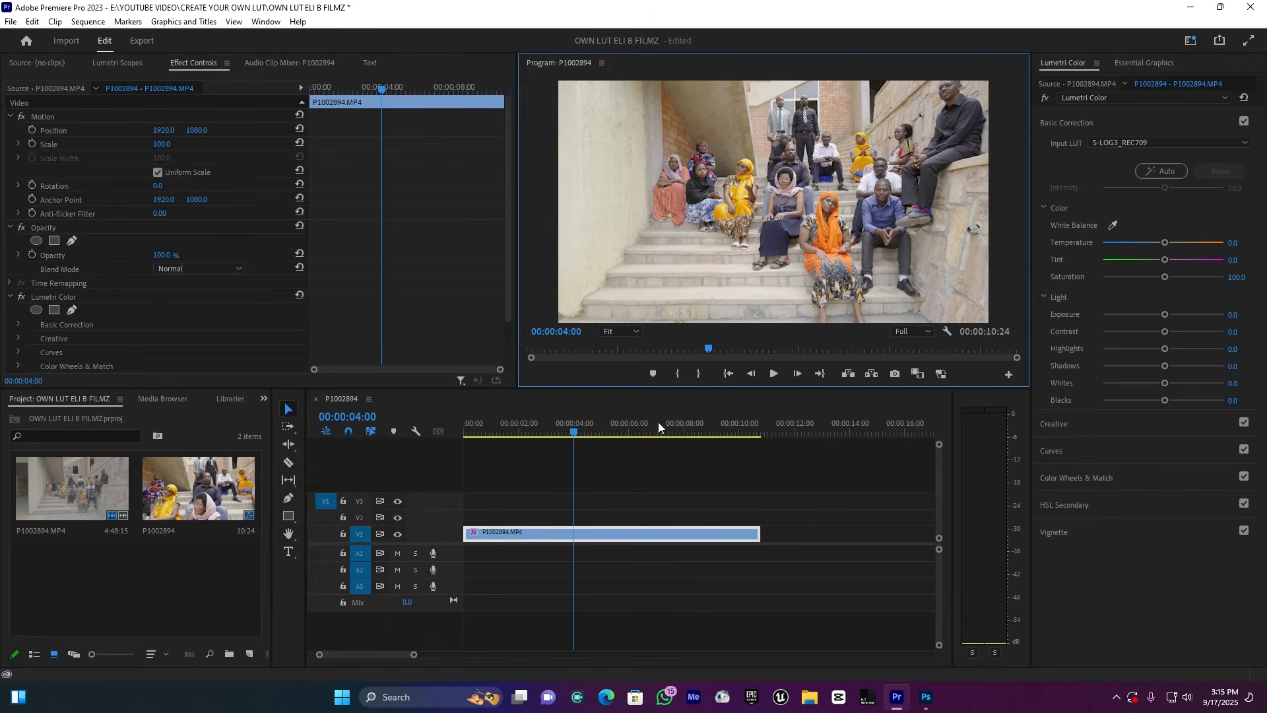
{"action": "left_click_drag", "start_coordinate": [627, 432], "coordinate": [668, 435]}
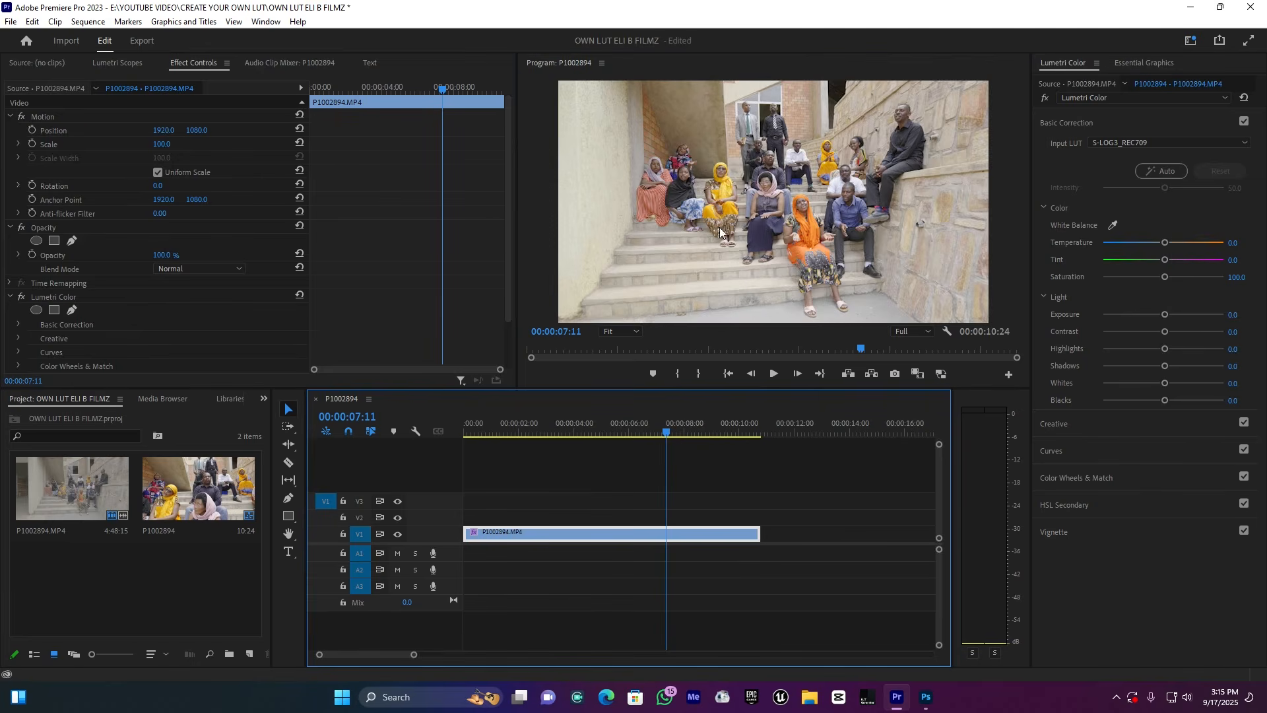
Export the frame at 00:00:01:20 as a JPEG still to the Desktop, with import into the project enabled
{"action": "left_click_drag", "start_coordinate": [603, 433], "coordinate": [512, 437]}
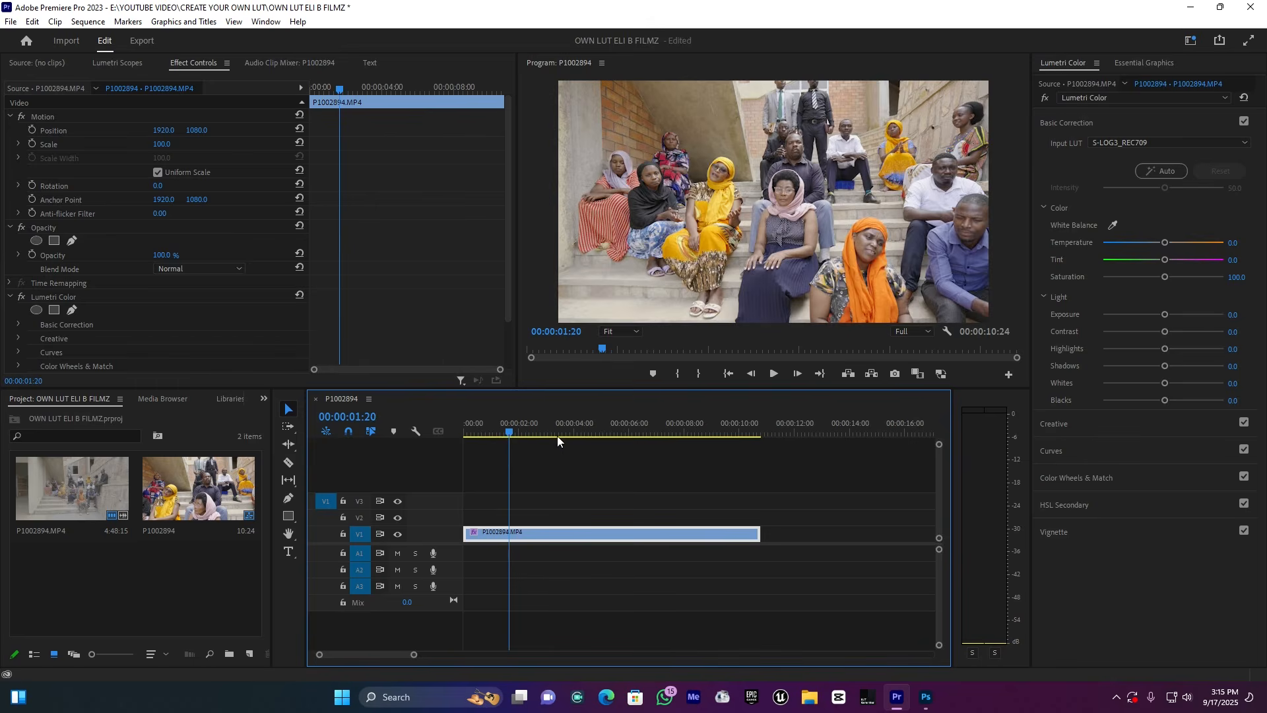
{"action": "left_click", "coordinate": [894, 374]}
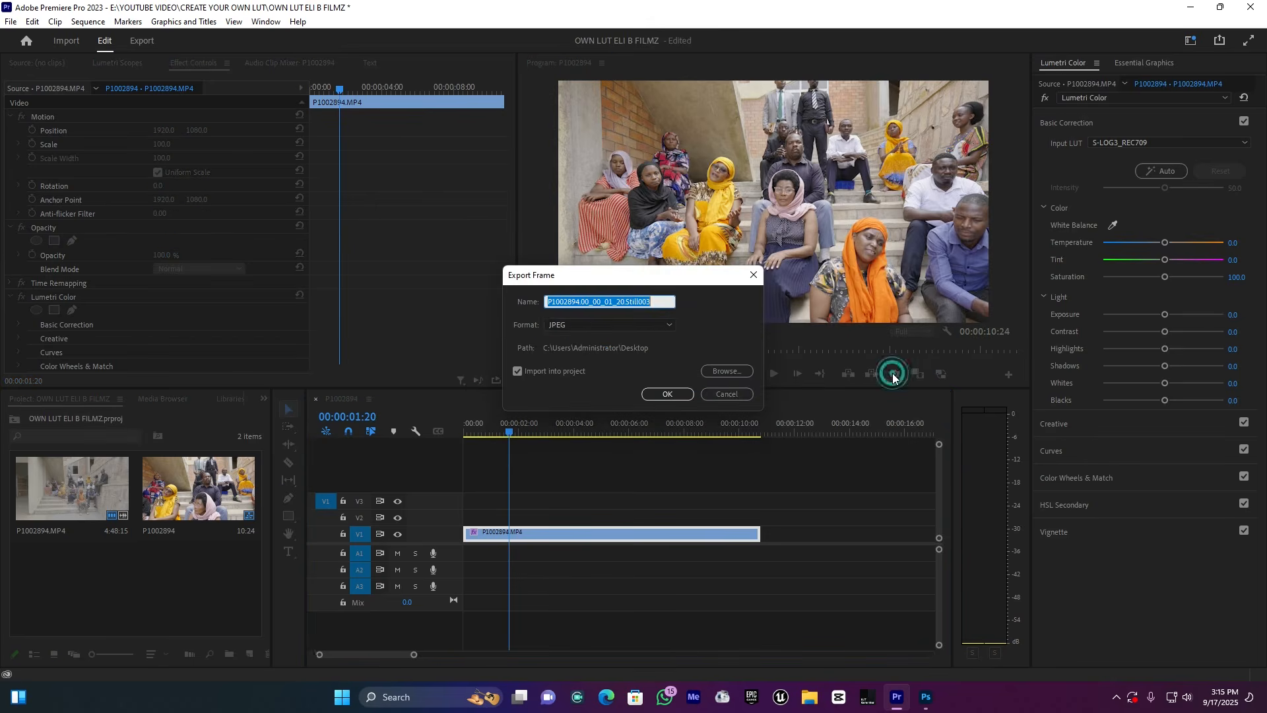
{"action": "left_click", "coordinate": [585, 325]}
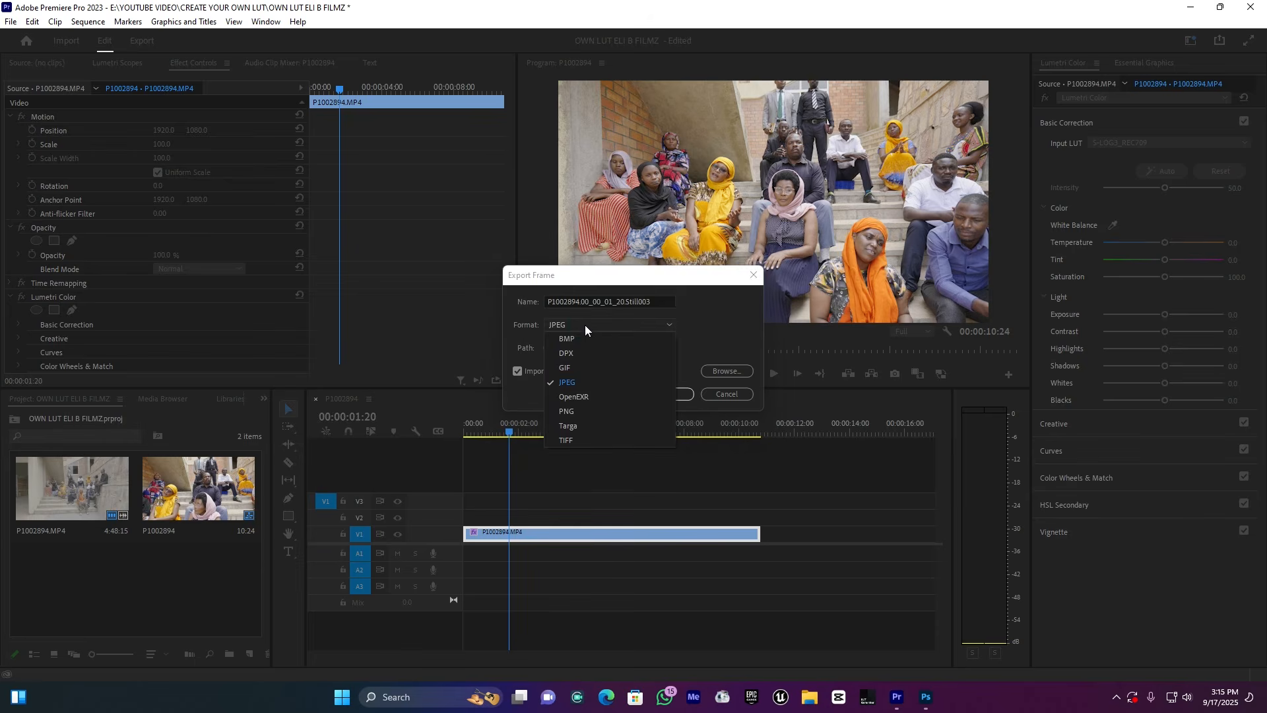
{"action": "left_click", "coordinate": [588, 380]}
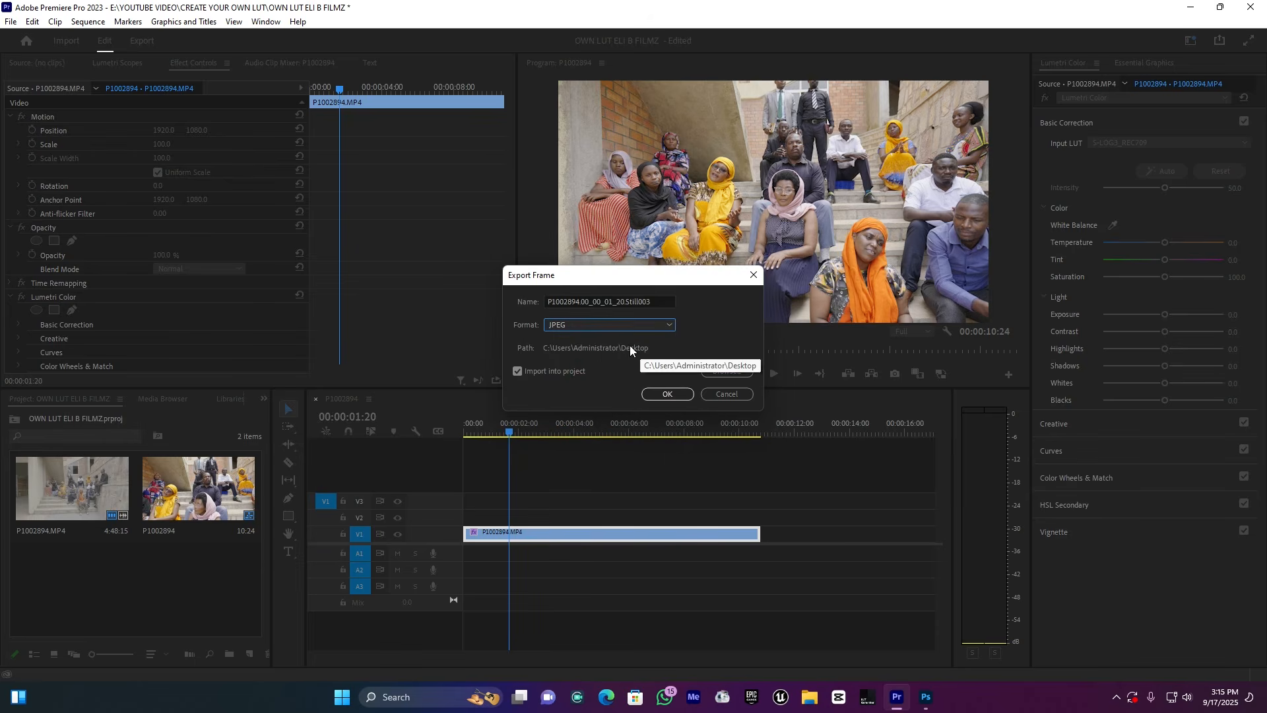
{"action": "left_click", "coordinate": [666, 394]}
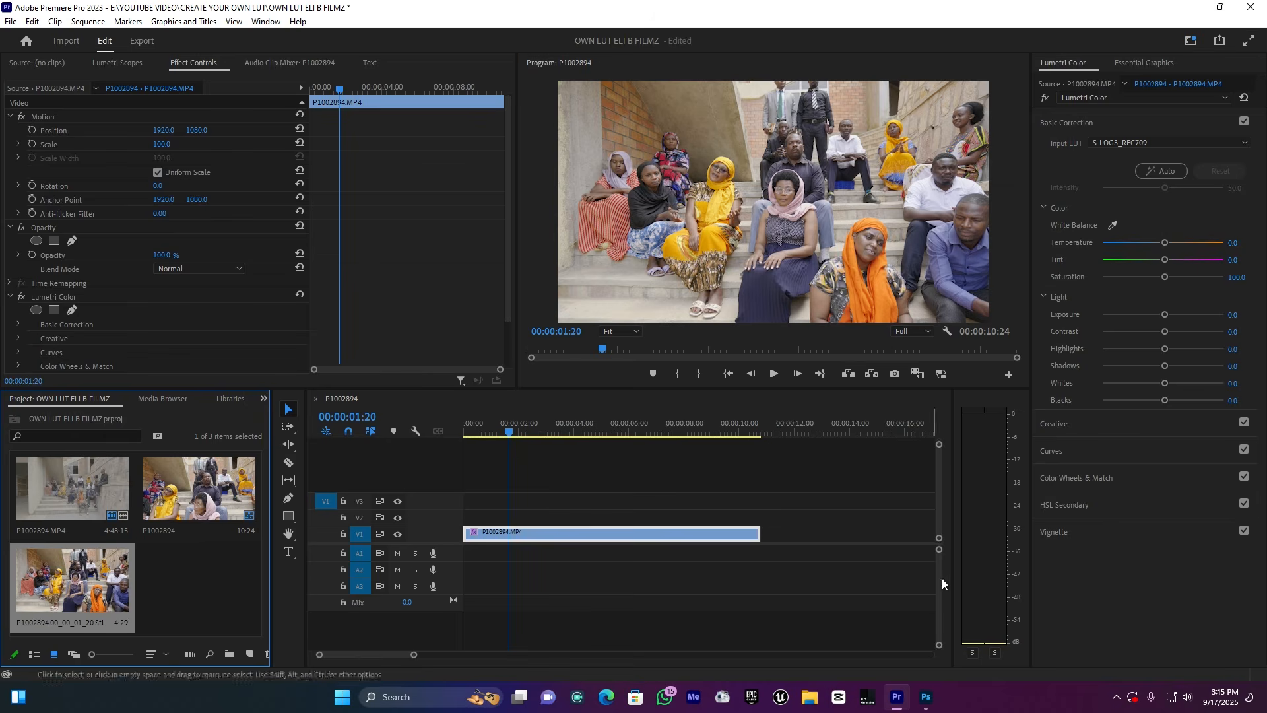
Switch to Photoshop and open the exported still P1002894.00_00_01_20.Still003 from the Desktop without Camera Raw adjustments
{"action": "left_click", "coordinate": [925, 698]}
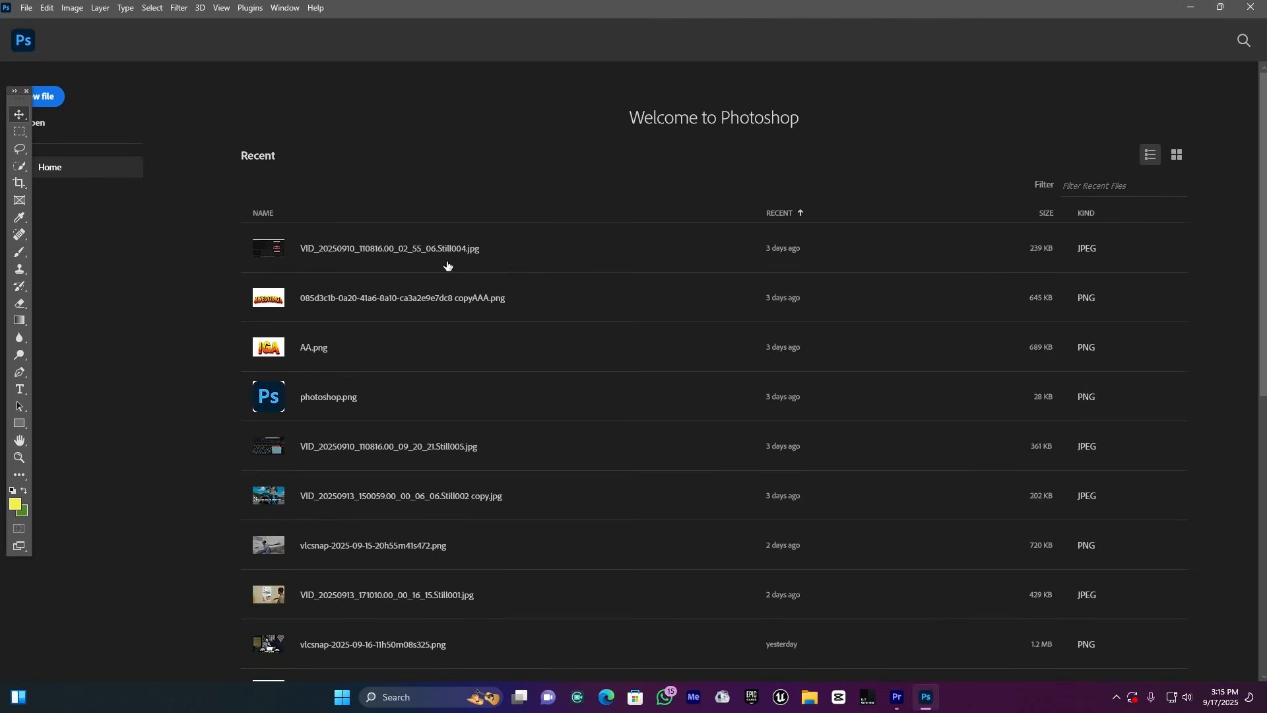
{"action": "left_click", "coordinate": [41, 125]}
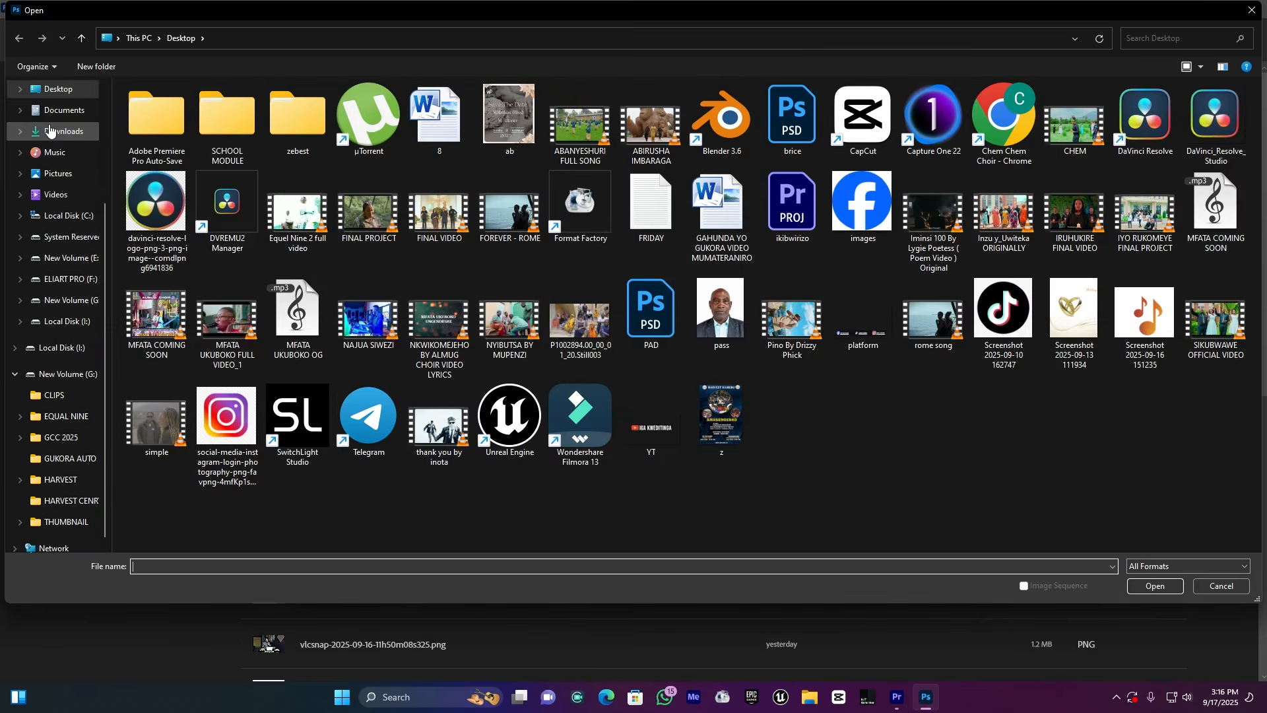
{"action": "double_click", "coordinate": [586, 328]}
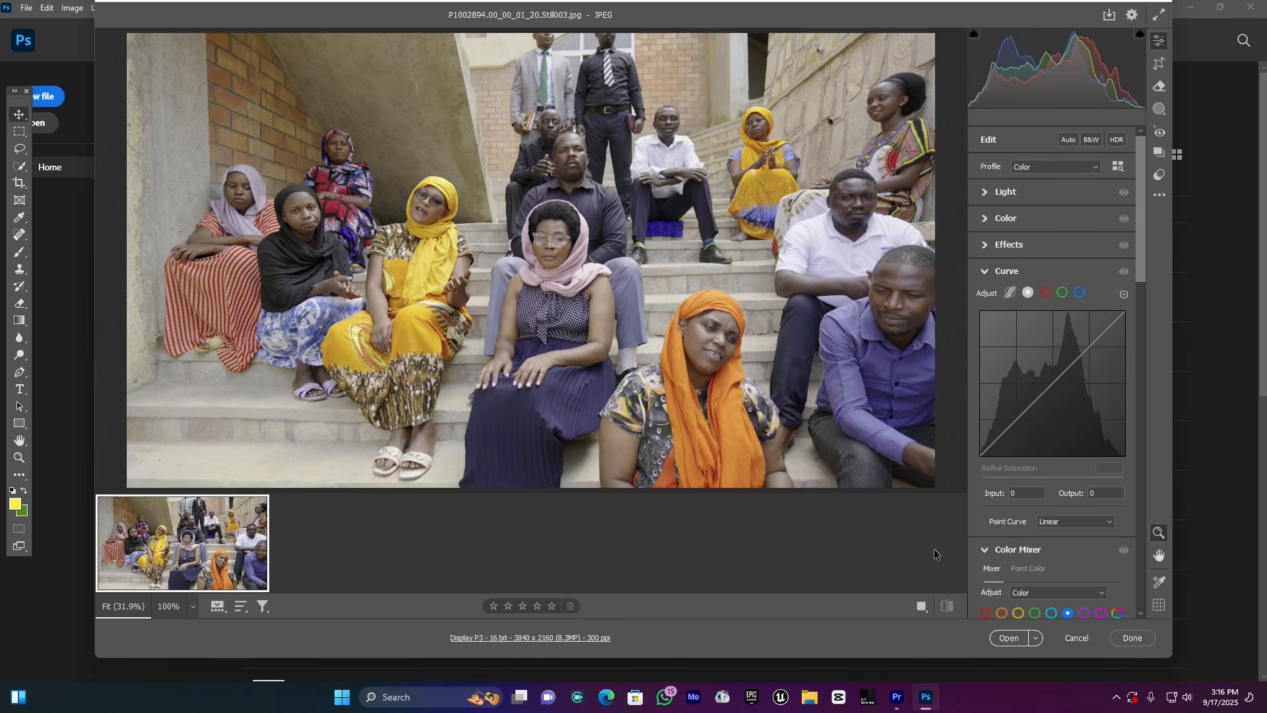
{"action": "left_click", "coordinate": [1004, 639]}
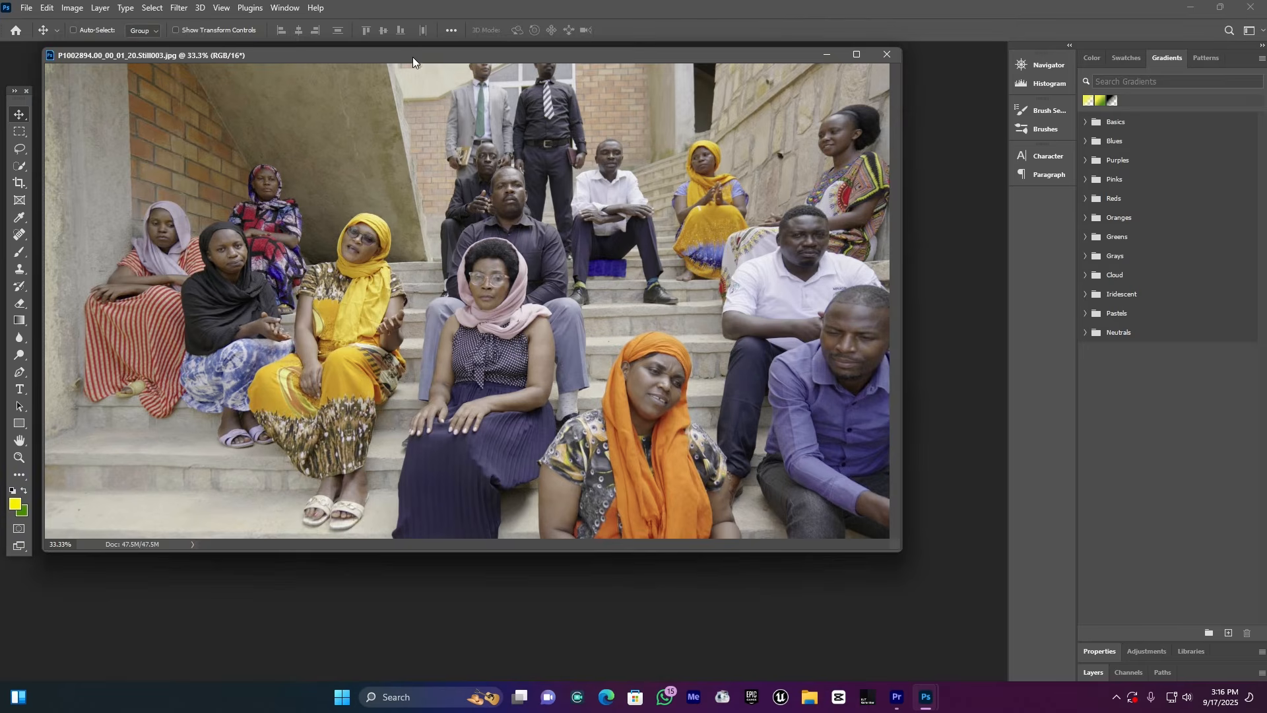
{"action": "left_click_drag", "start_coordinate": [413, 57], "coordinate": [450, 87]}
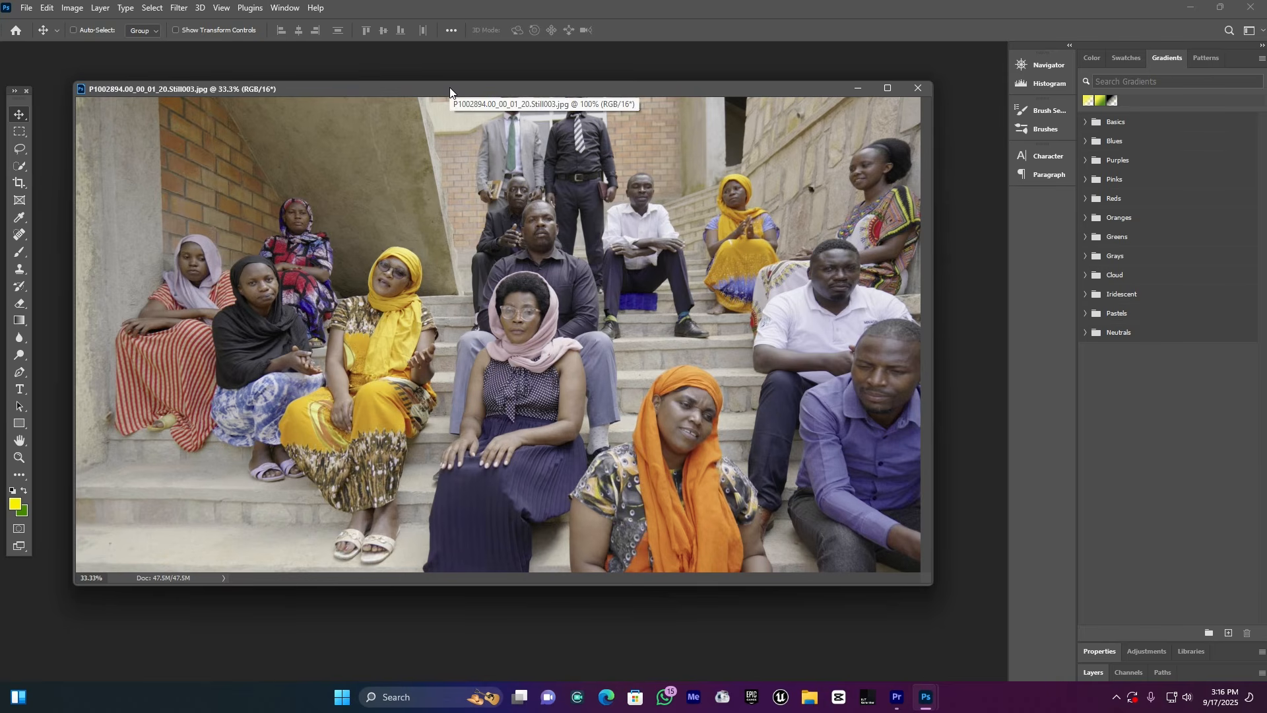
Start the Camera Raw Filter on the still and set the Light adjustments to Contrast +28 and Blacks -21
{"action": "left_click", "coordinate": [179, 7]}
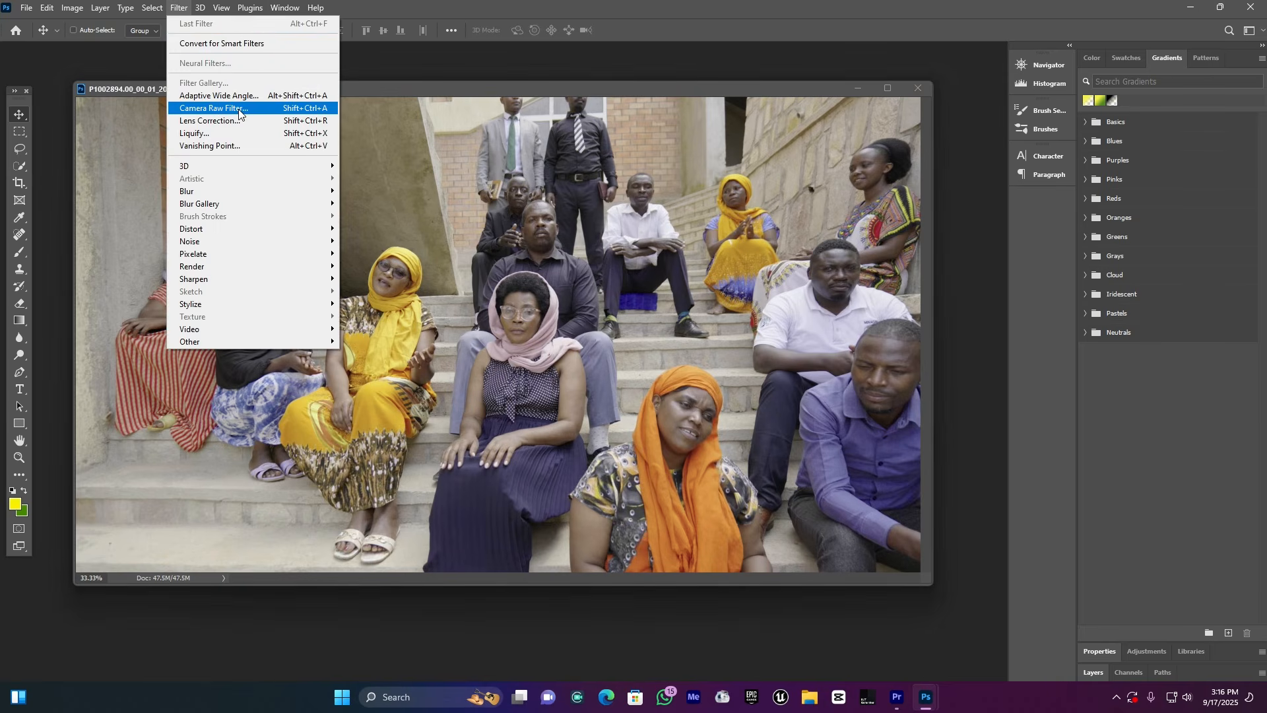
{"action": "left_click", "coordinate": [312, 109]}
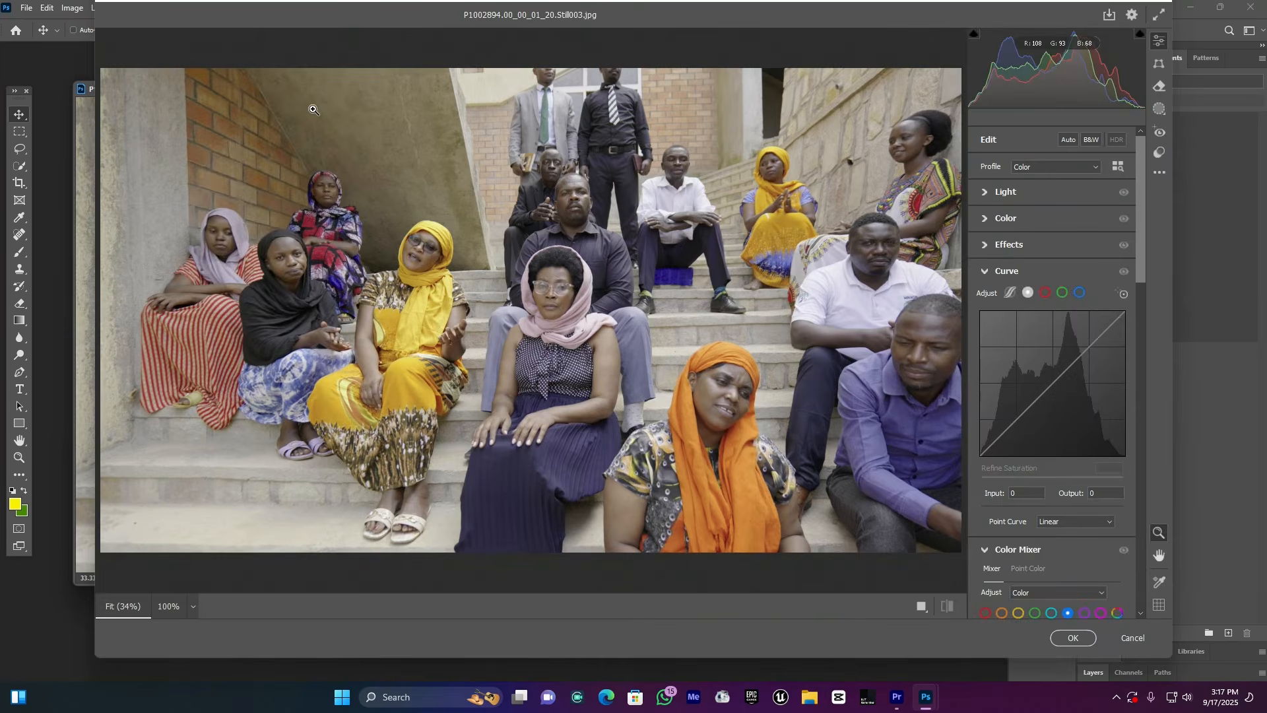
{"action": "left_click_drag", "start_coordinate": [744, 2], "coordinate": [719, 28]}
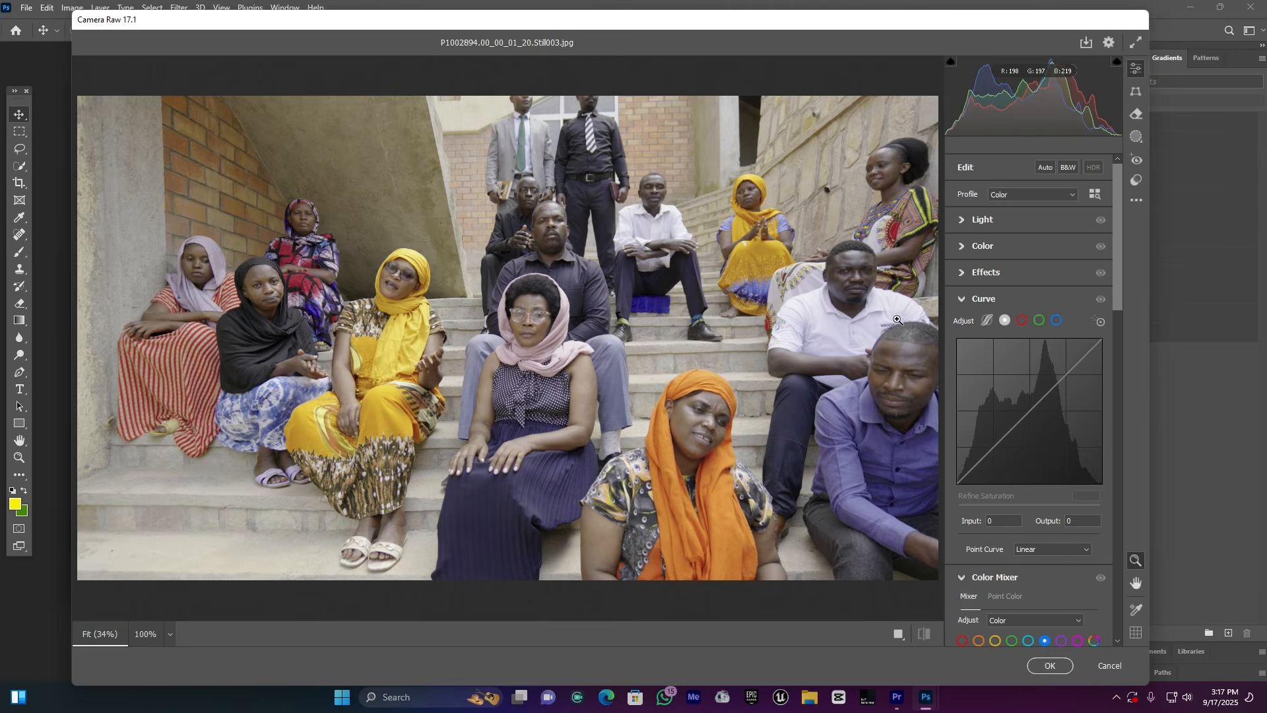
{"action": "left_click", "coordinate": [983, 221]}
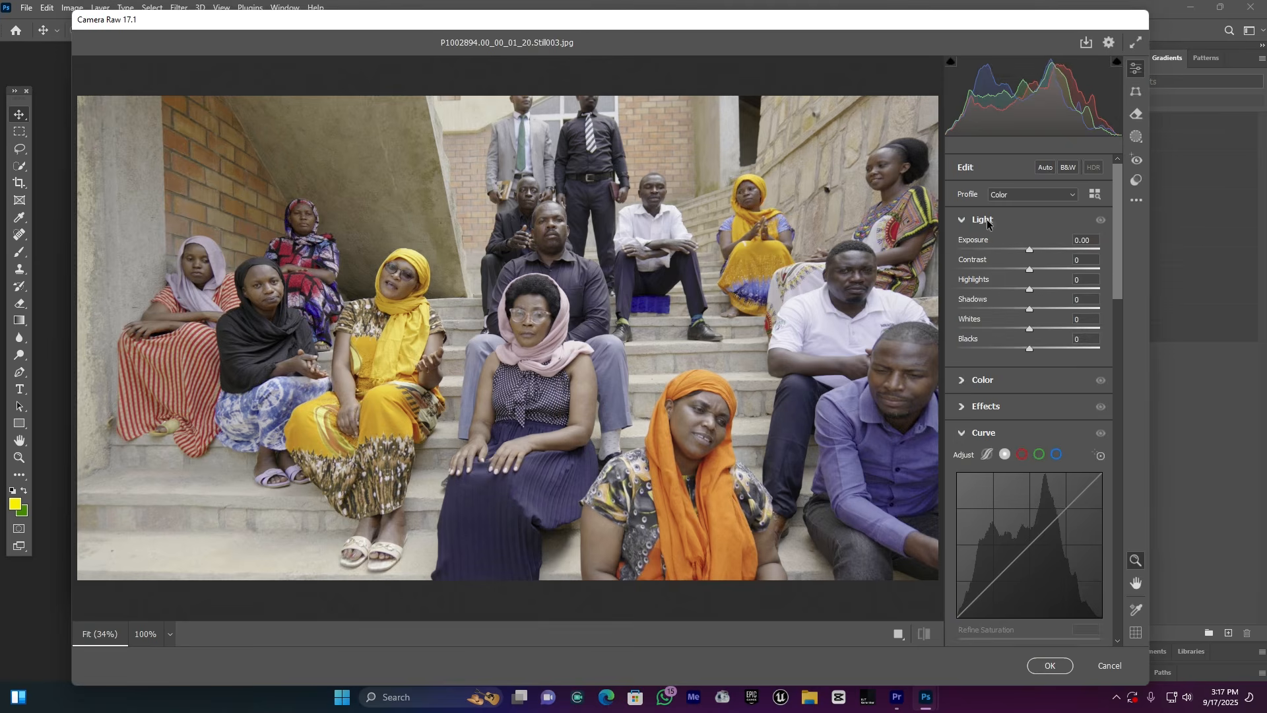
{"action": "left_click_drag", "start_coordinate": [1030, 270], "coordinate": [1049, 272]}
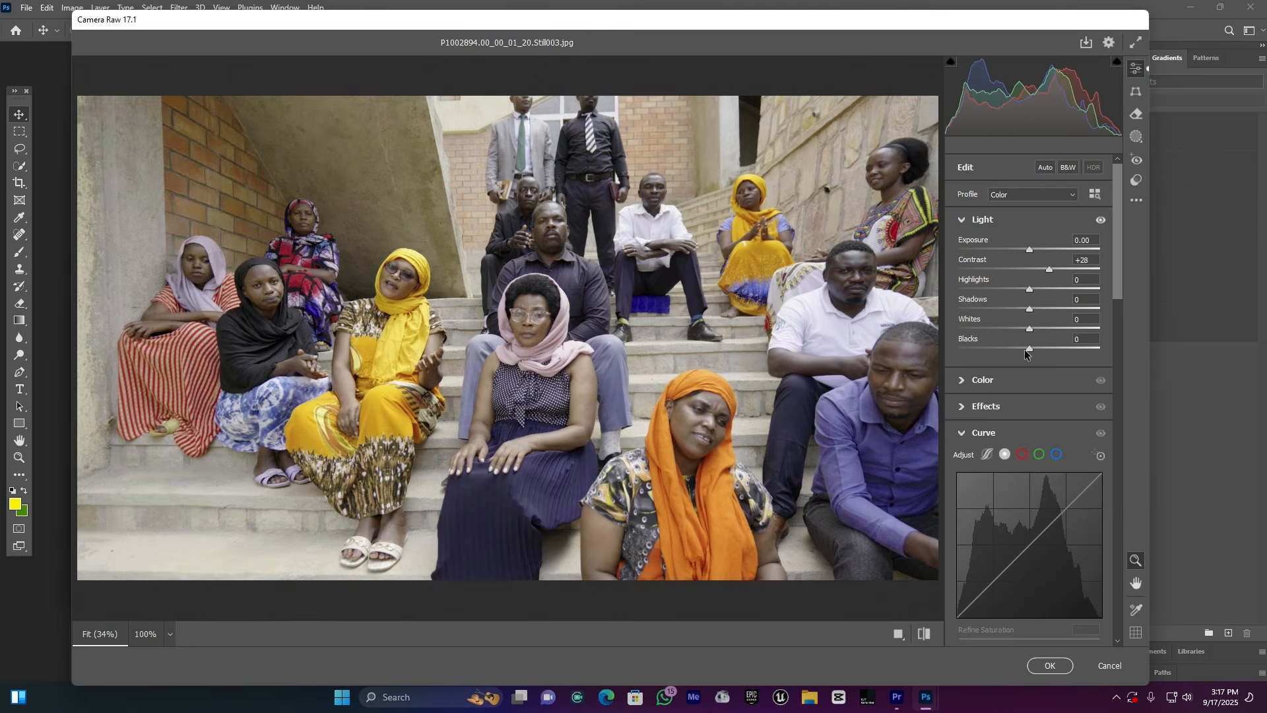
{"action": "left_click_drag", "start_coordinate": [1028, 349], "coordinate": [1011, 353]}
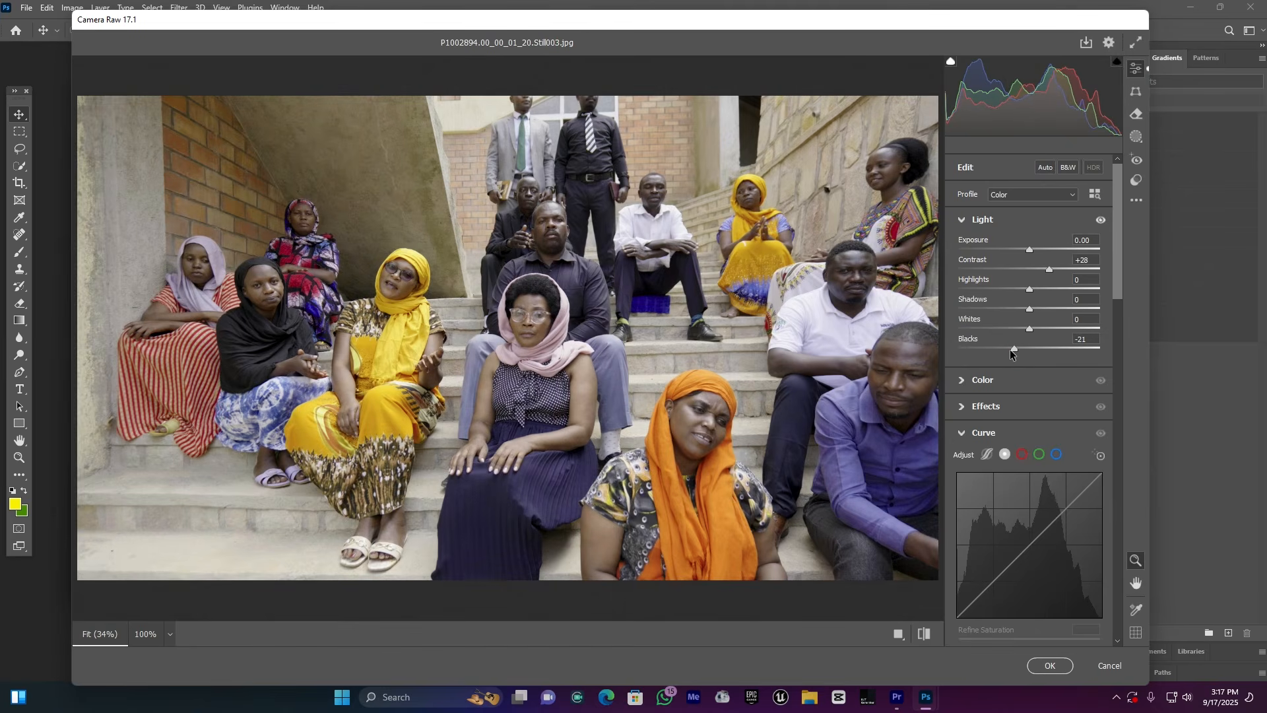
{"action": "left_click", "coordinate": [996, 222]}
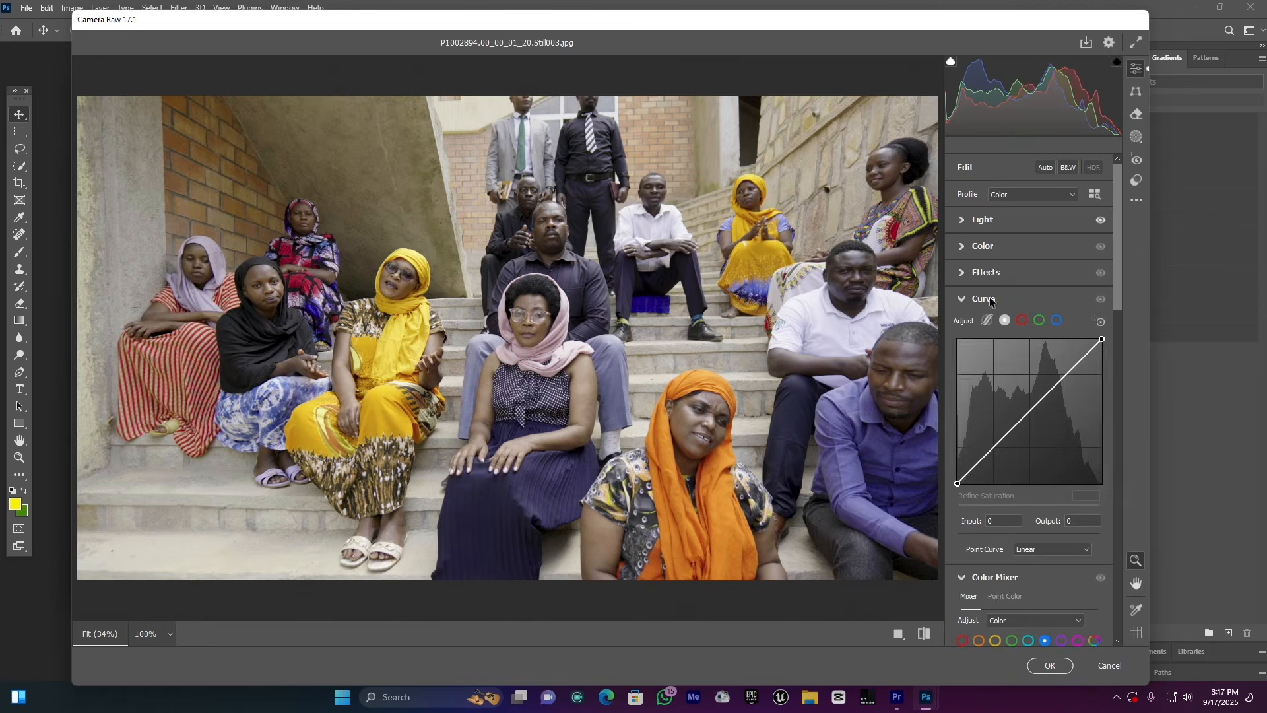
Set the Clarity effect to +21 while checking the detail of the seated women at 100% zoom
{"action": "scroll", "coordinate": [986, 302], "scroll_direction": "down", "scroll_amount": 3}
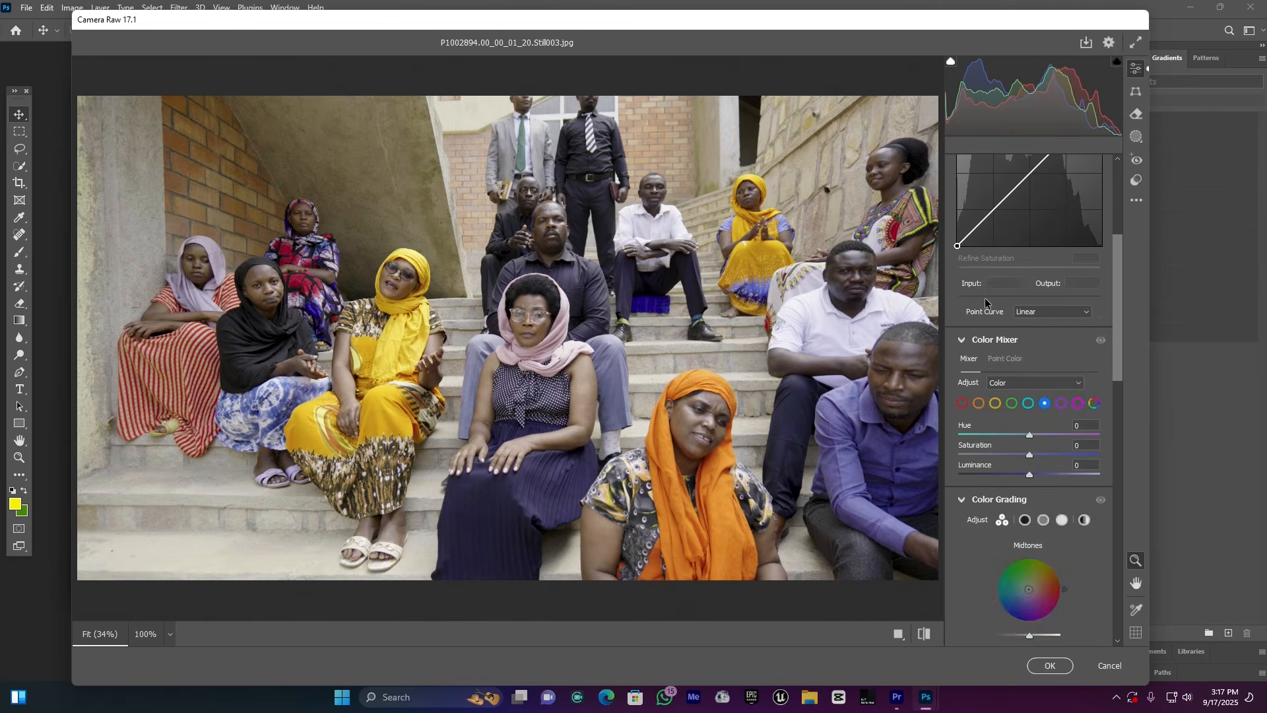
{"action": "scroll", "coordinate": [986, 302], "scroll_direction": "up", "scroll_amount": 3}
{"action": "left_click", "coordinate": [986, 274]}
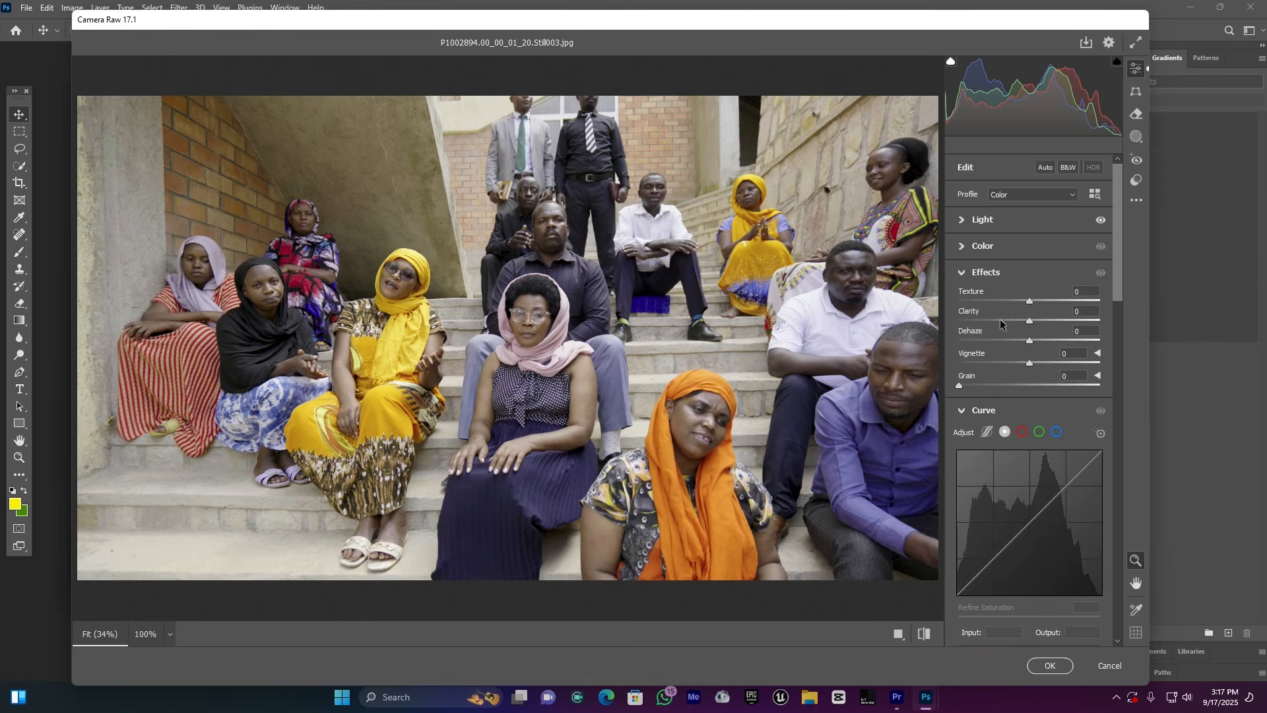
{"action": "left_click", "coordinate": [572, 370]}
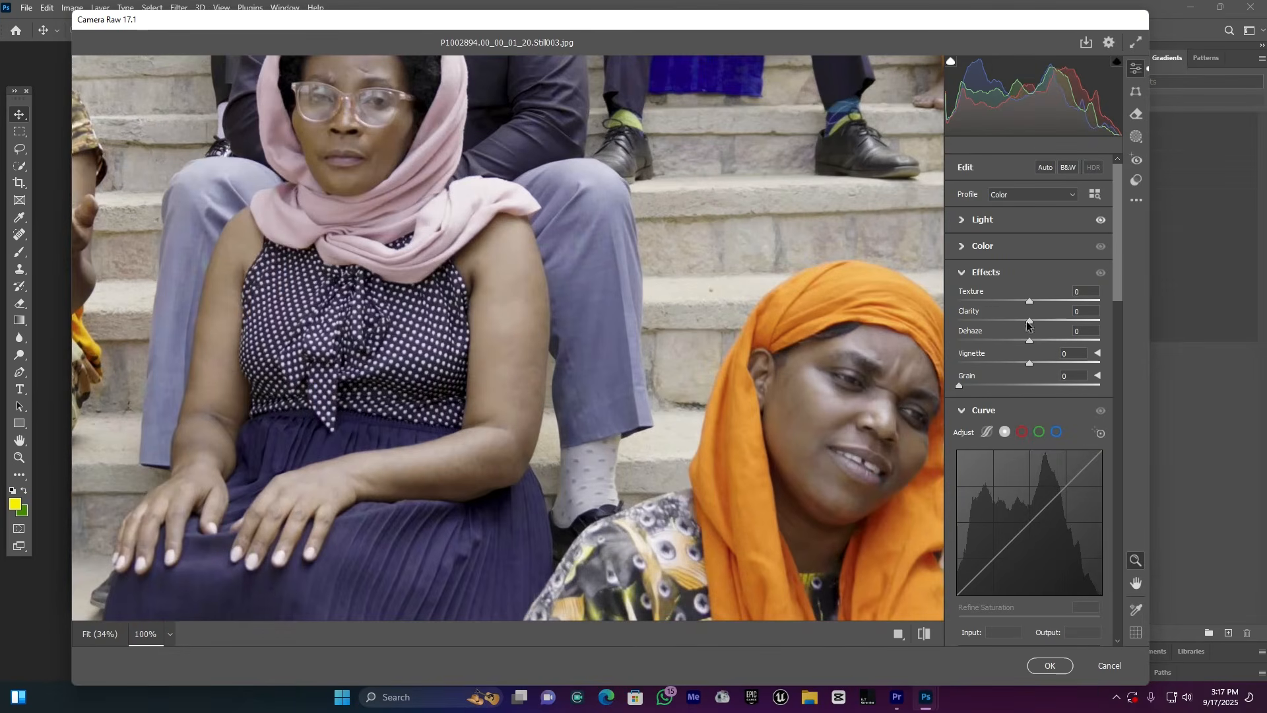
{"action": "left_click_drag", "start_coordinate": [1030, 321], "coordinate": [1044, 325]}
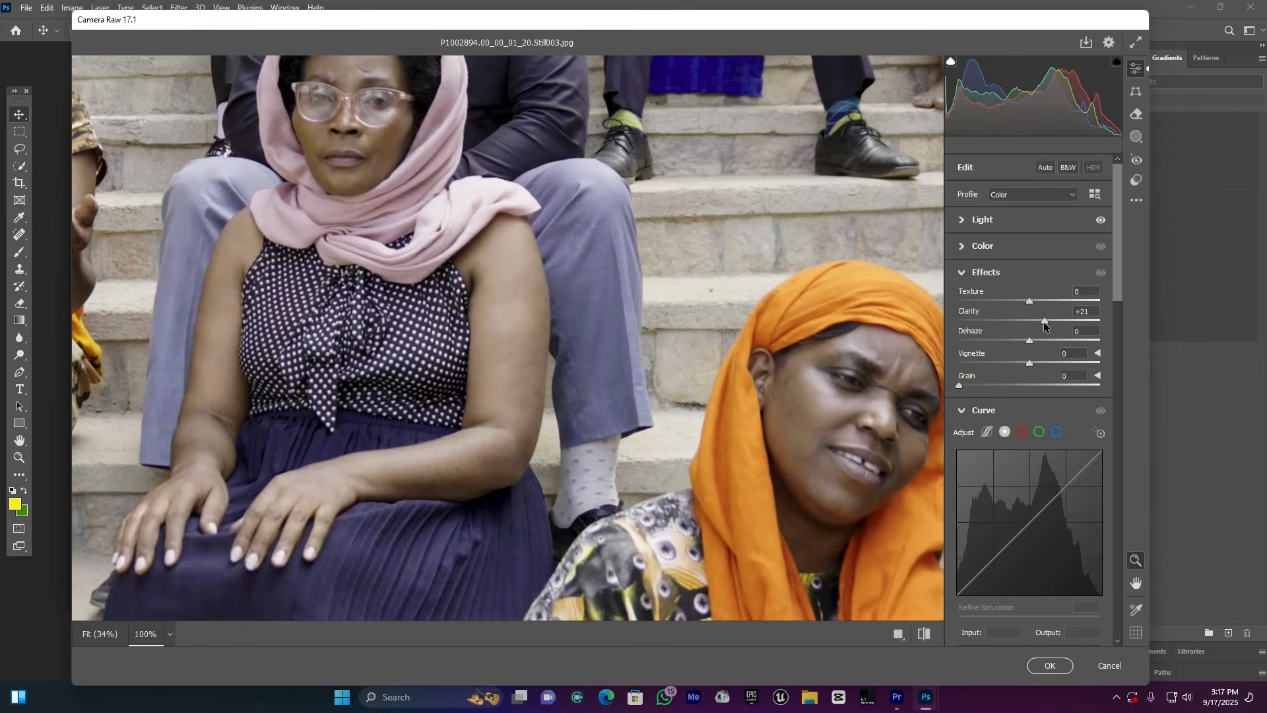
{"action": "left_click", "coordinate": [989, 272]}
Calibrate the colors with Red Primary Hue +53, Blue Primary Hue -93 and Blue Primary Saturation +19
{"action": "scroll", "coordinate": [1005, 304], "scroll_direction": "down", "scroll_amount": 3}
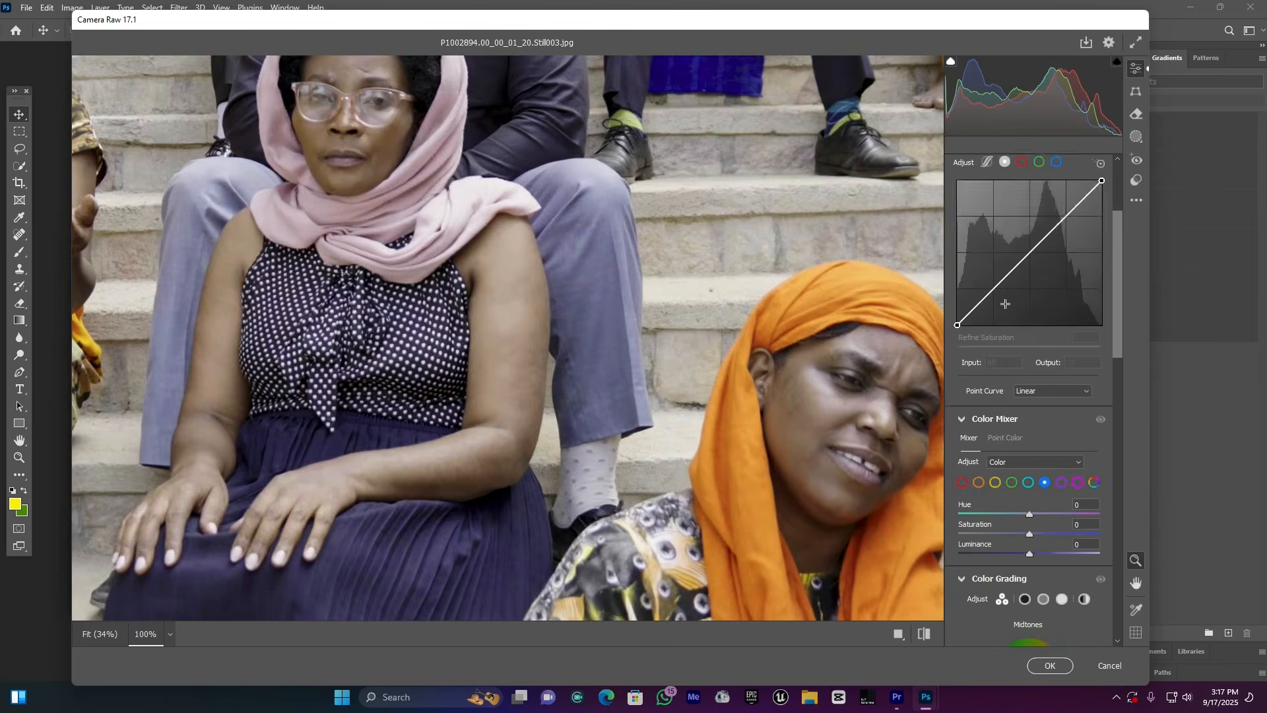
{"action": "scroll", "coordinate": [1005, 303], "scroll_direction": "down", "scroll_amount": 10}
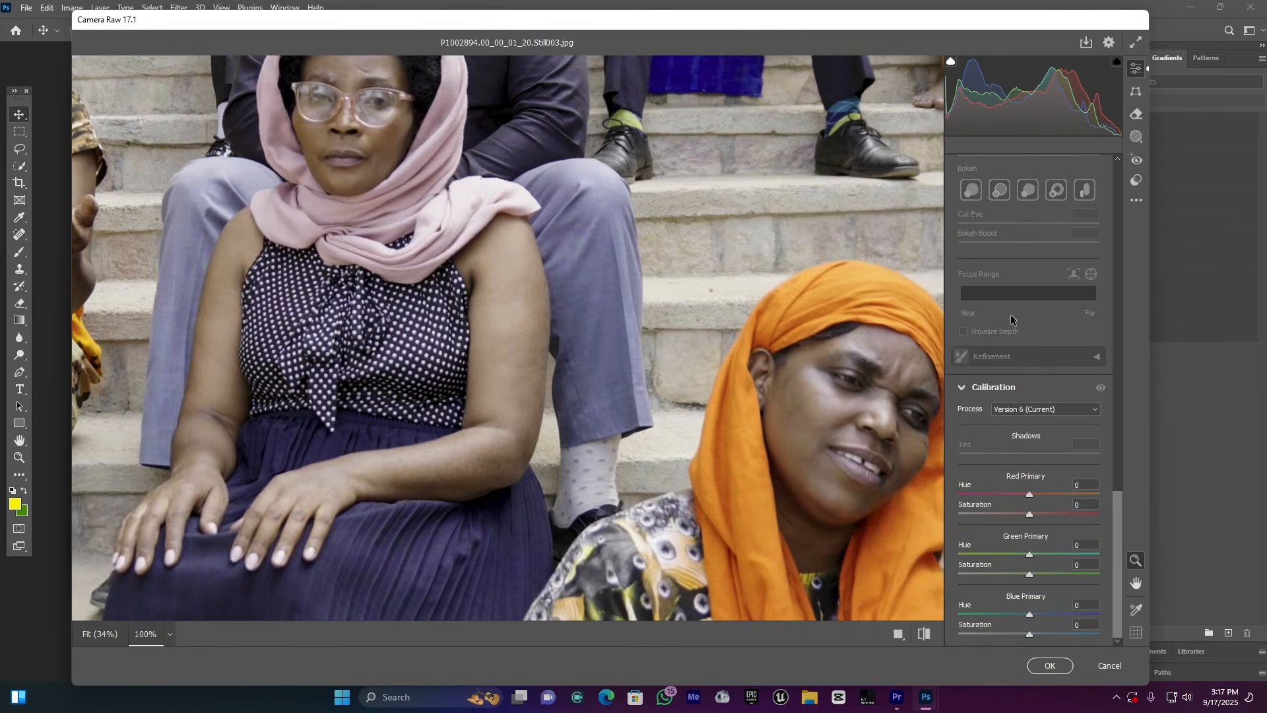
{"action": "left_click", "coordinate": [475, 269]}
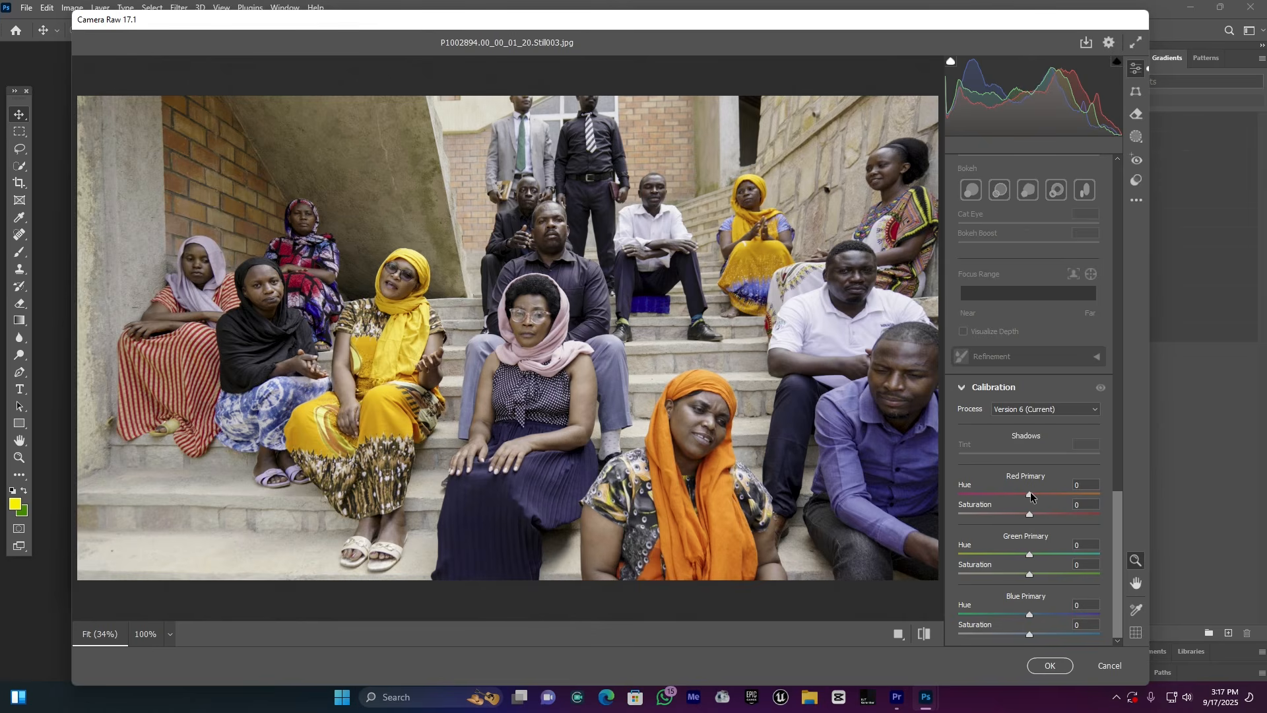
{"action": "left_click_drag", "start_coordinate": [1030, 494], "coordinate": [1077, 496]}
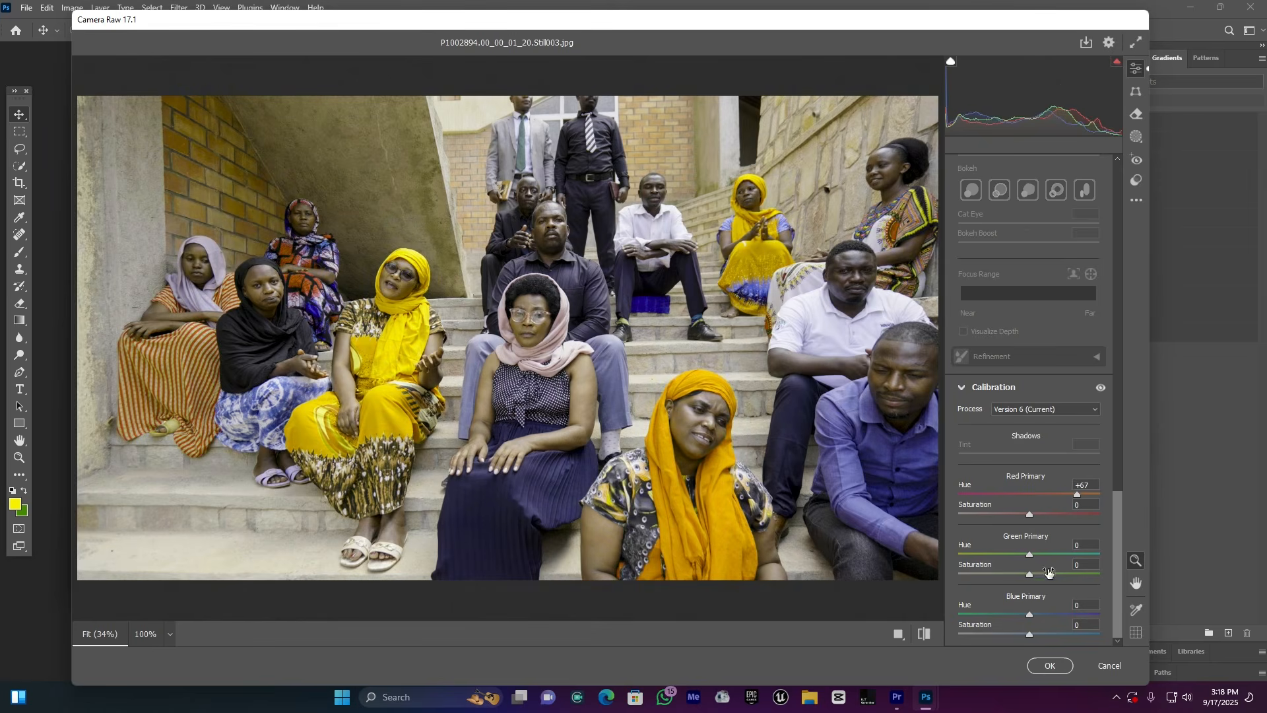
{"action": "left_click_drag", "start_coordinate": [1015, 616], "coordinate": [962, 617]}
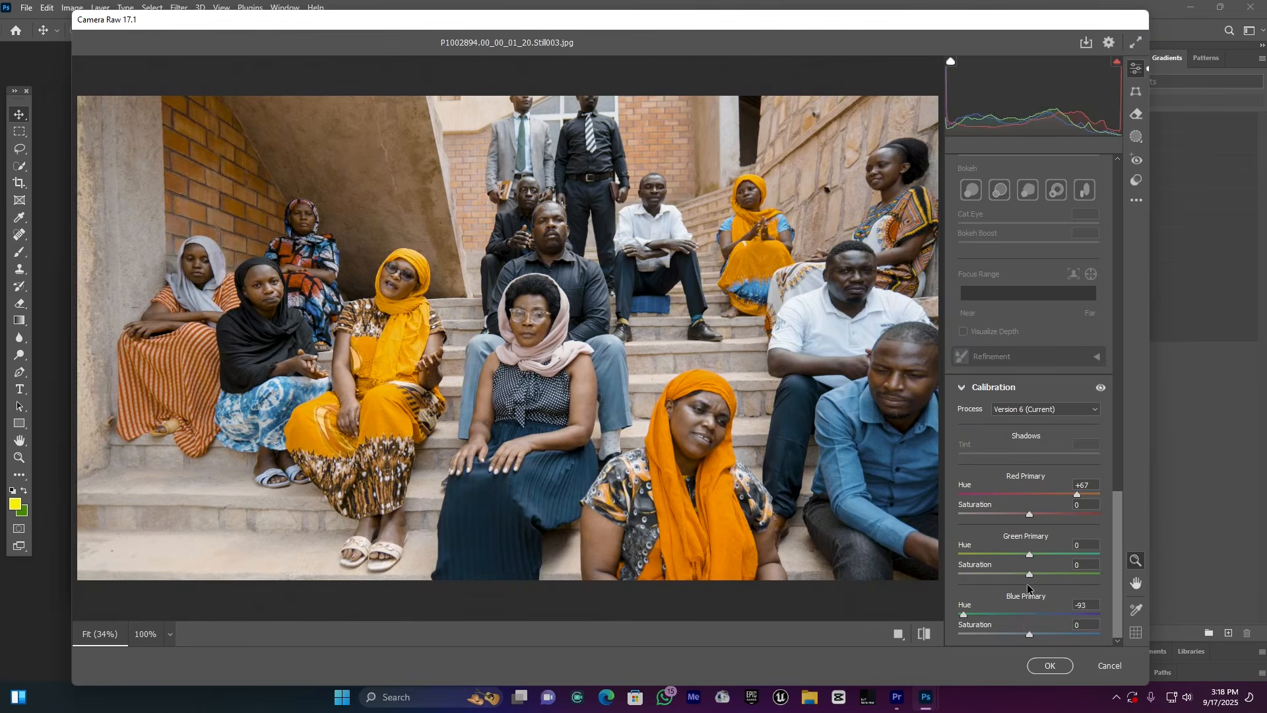
{"action": "left_click_drag", "start_coordinate": [1030, 634], "coordinate": [1042, 636]}
{"action": "left_click_drag", "start_coordinate": [1068, 494], "coordinate": [1066, 495]}
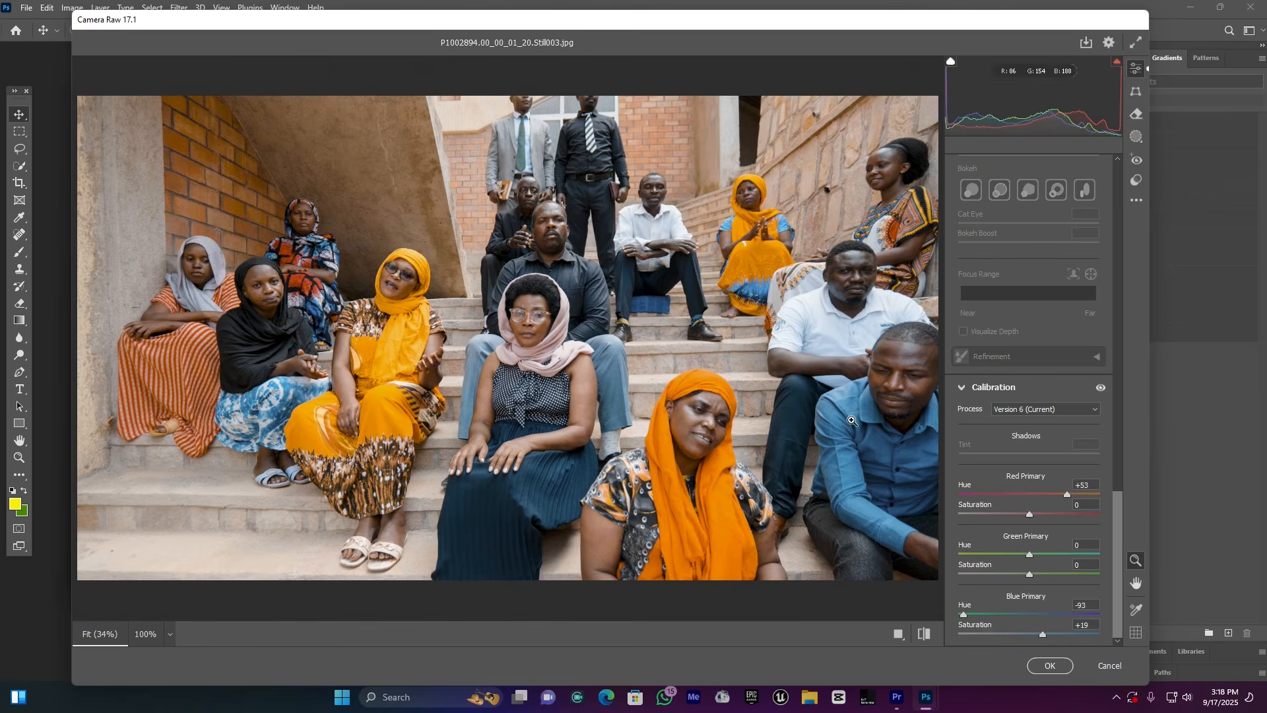
Raise the still's Exposure to +0.25 in the Light adjustments
{"action": "scroll", "coordinate": [999, 272], "scroll_direction": "up", "scroll_amount": 10}
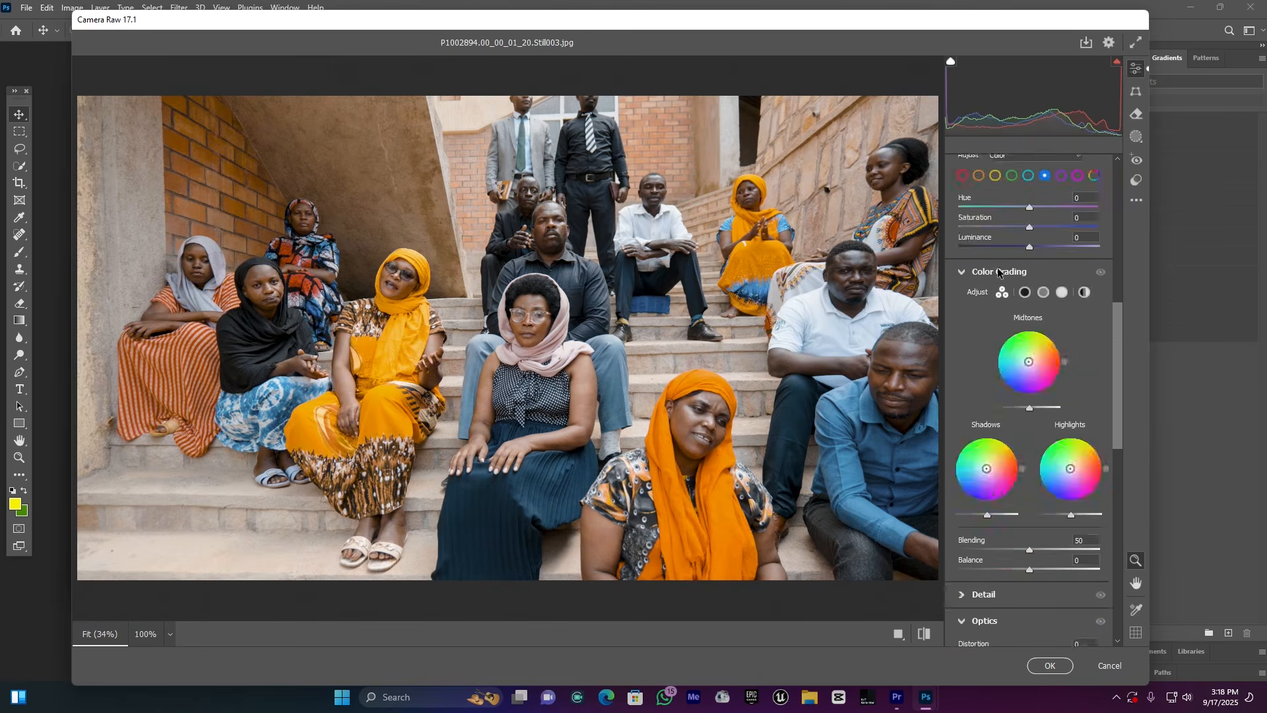
{"action": "scroll", "coordinate": [1000, 273], "scroll_direction": "up", "scroll_amount": 8}
{"action": "left_click", "coordinate": [987, 219]}
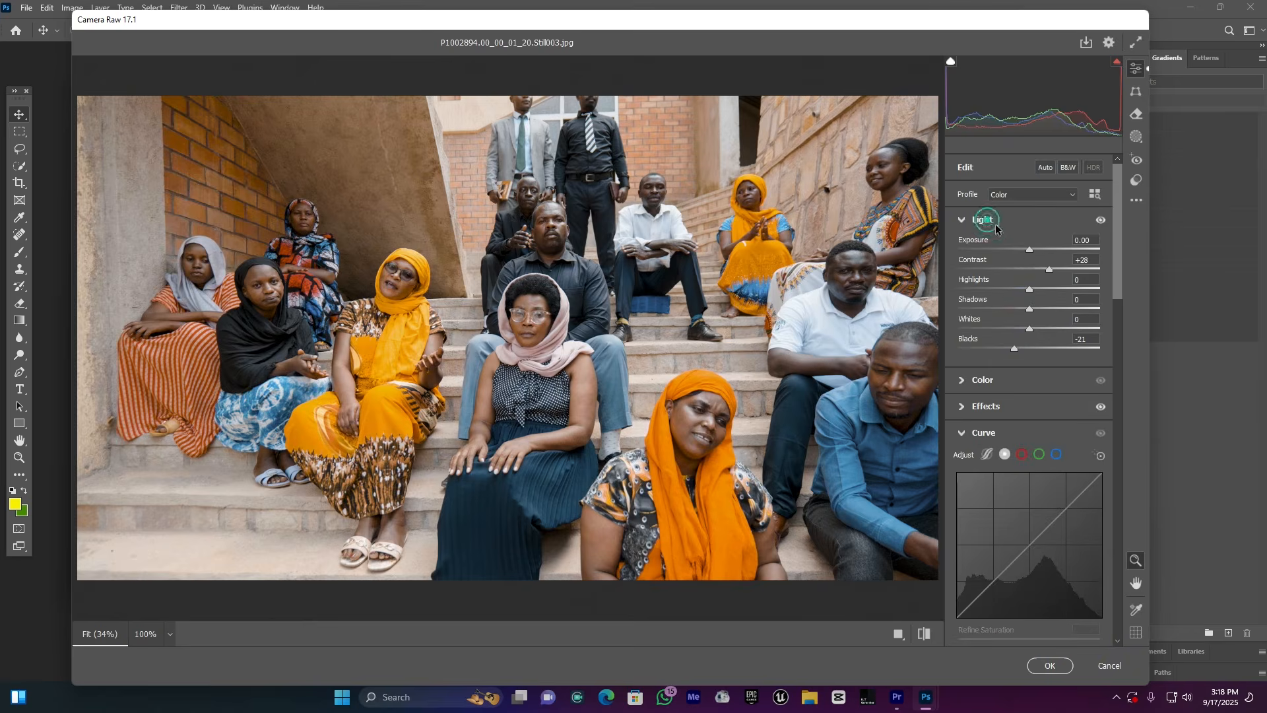
{"action": "left_click_drag", "start_coordinate": [1028, 251], "coordinate": [1031, 251]}
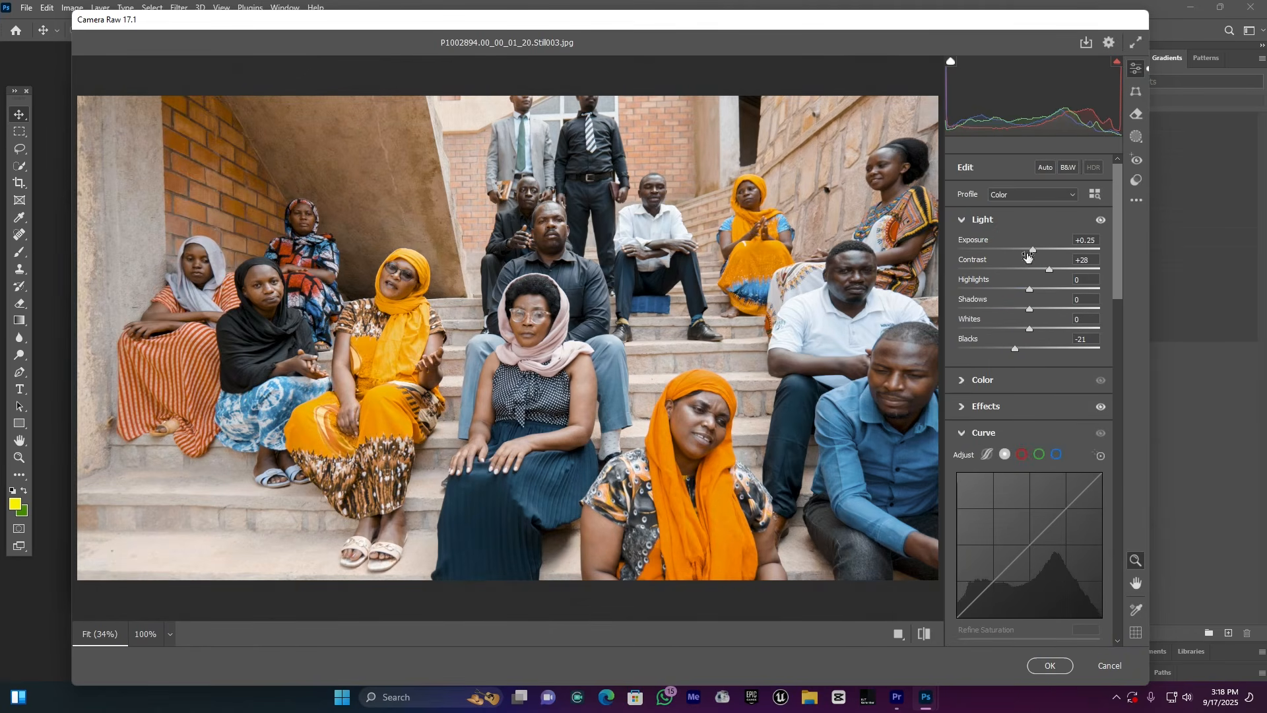
{"action": "left_click", "coordinate": [982, 220]}
Set the Color Mixer's blues to Hue -24 and Saturation +41, and its oranges to Hue -5 and Saturation +1
{"action": "scroll", "coordinate": [1003, 277], "scroll_direction": "down", "scroll_amount": 3}
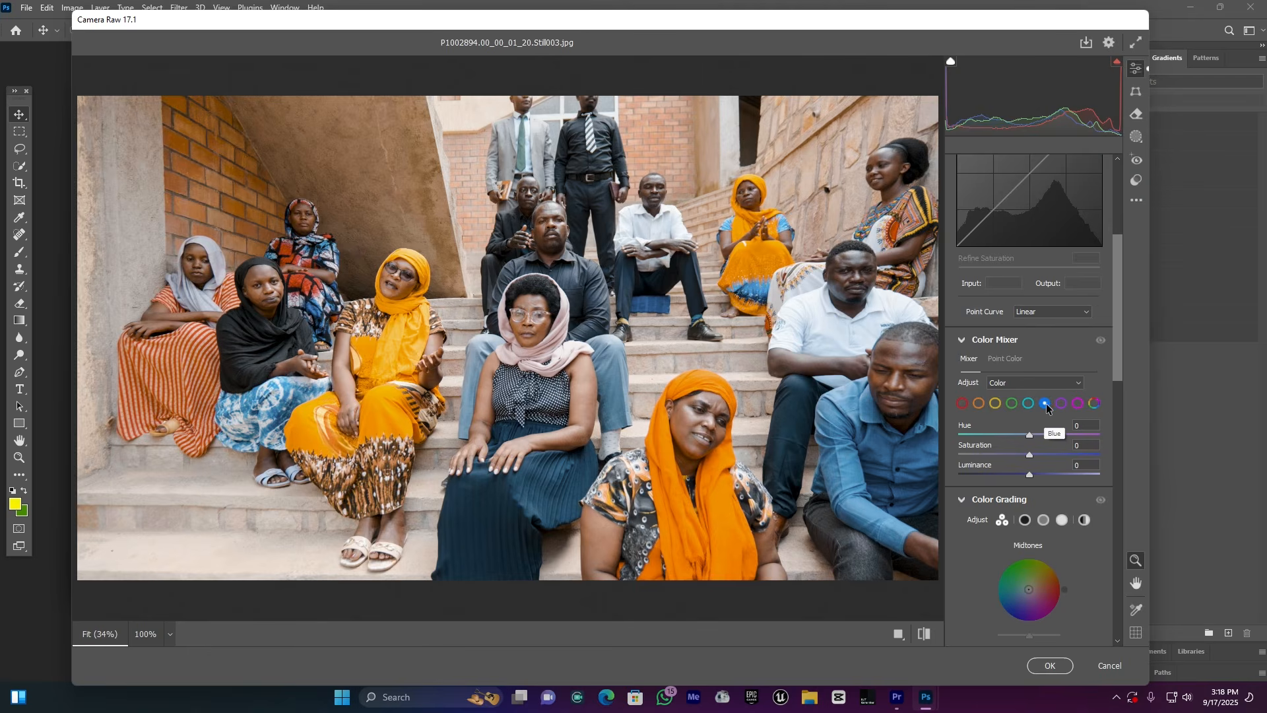
{"action": "left_click_drag", "start_coordinate": [1030, 454], "coordinate": [1013, 435]}
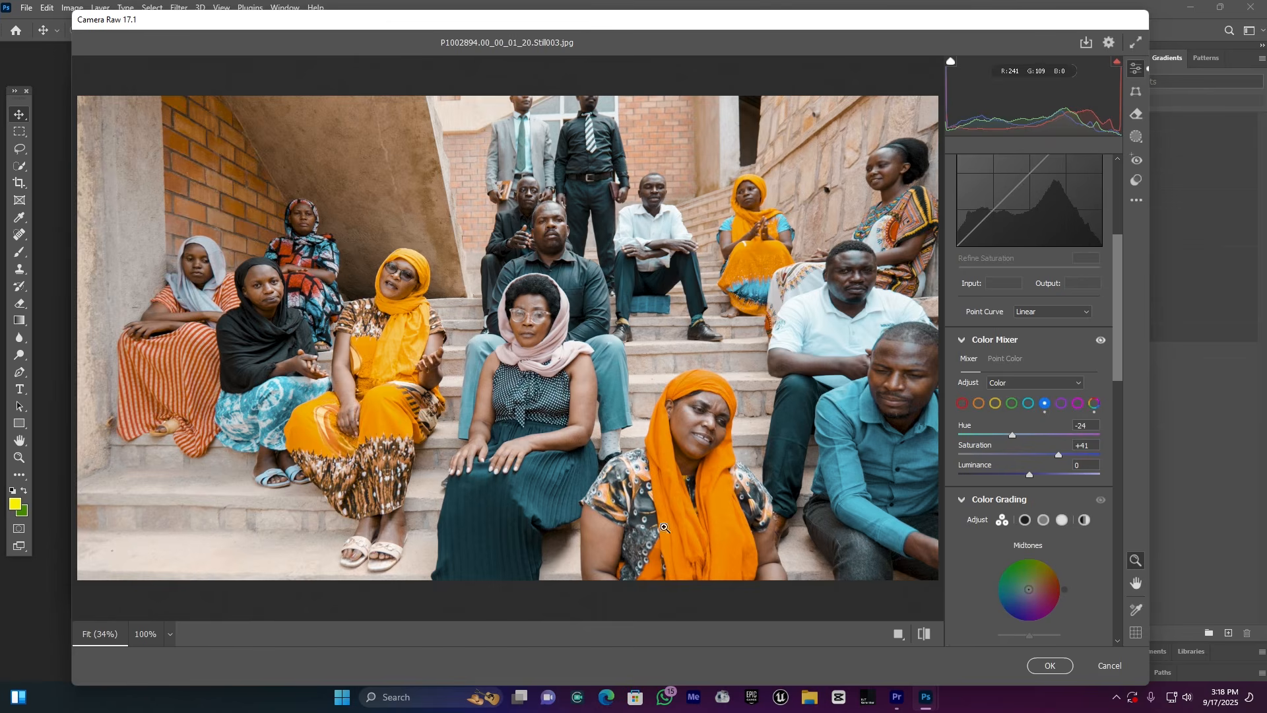
{"action": "left_click", "coordinate": [980, 404]}
{"action": "mouse_move", "coordinate": [1029, 455]}
{"action": "left_mouse_down"}
{"action": "mouse_move", "coordinate": [976, 456]}
{"action": "mouse_move", "coordinate": [1026, 459]}
{"action": "mouse_move", "coordinate": [1013, 435]}
{"action": "mouse_move", "coordinate": [1045, 439]}
{"action": "mouse_move", "coordinate": [1026, 443]}
{"action": "left_mouse_up"}
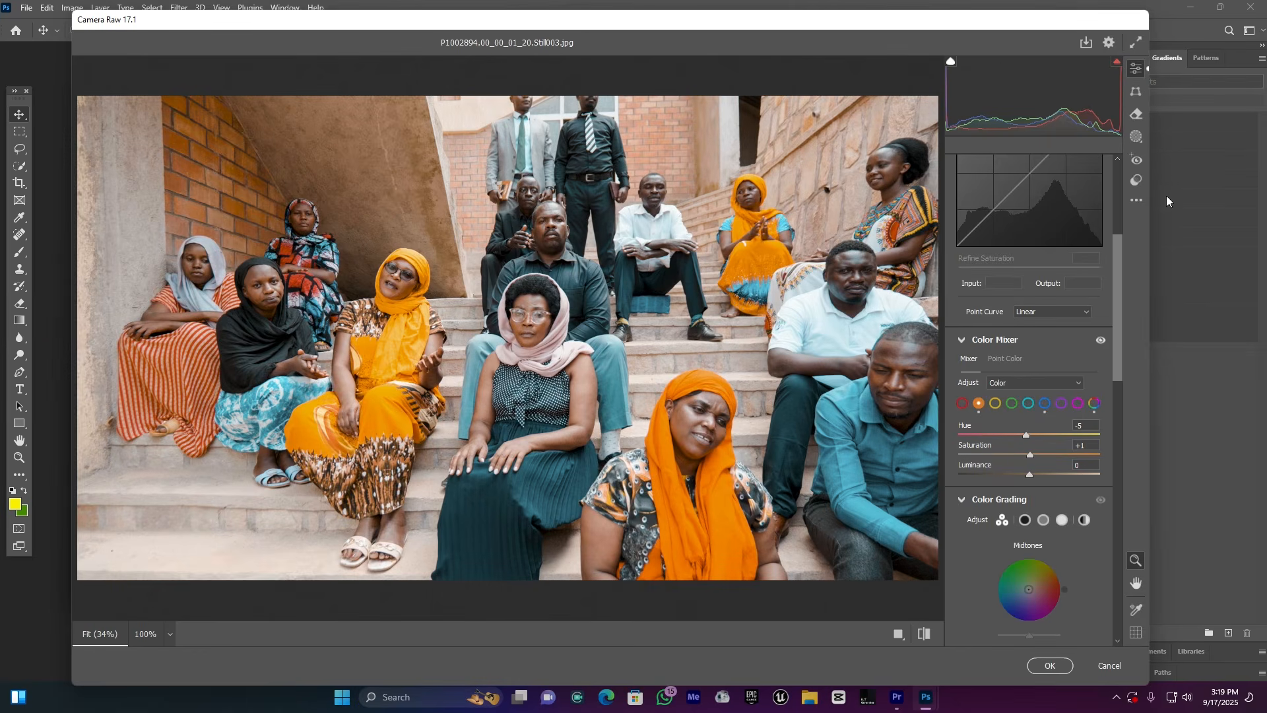
Save the Camera Raw settings as TEAL ORANGE on the Desktop and apply the filter to the still
{"action": "left_click", "coordinate": [1135, 207]}
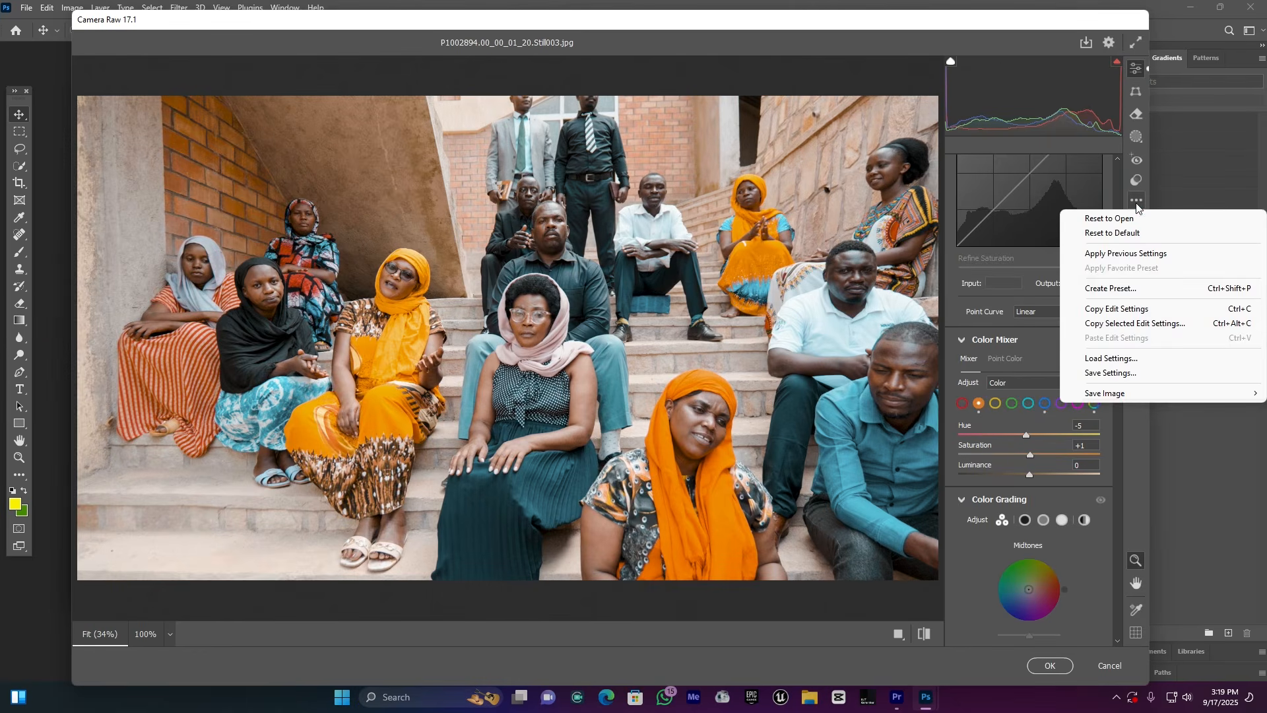
{"action": "left_click", "coordinate": [1112, 375]}
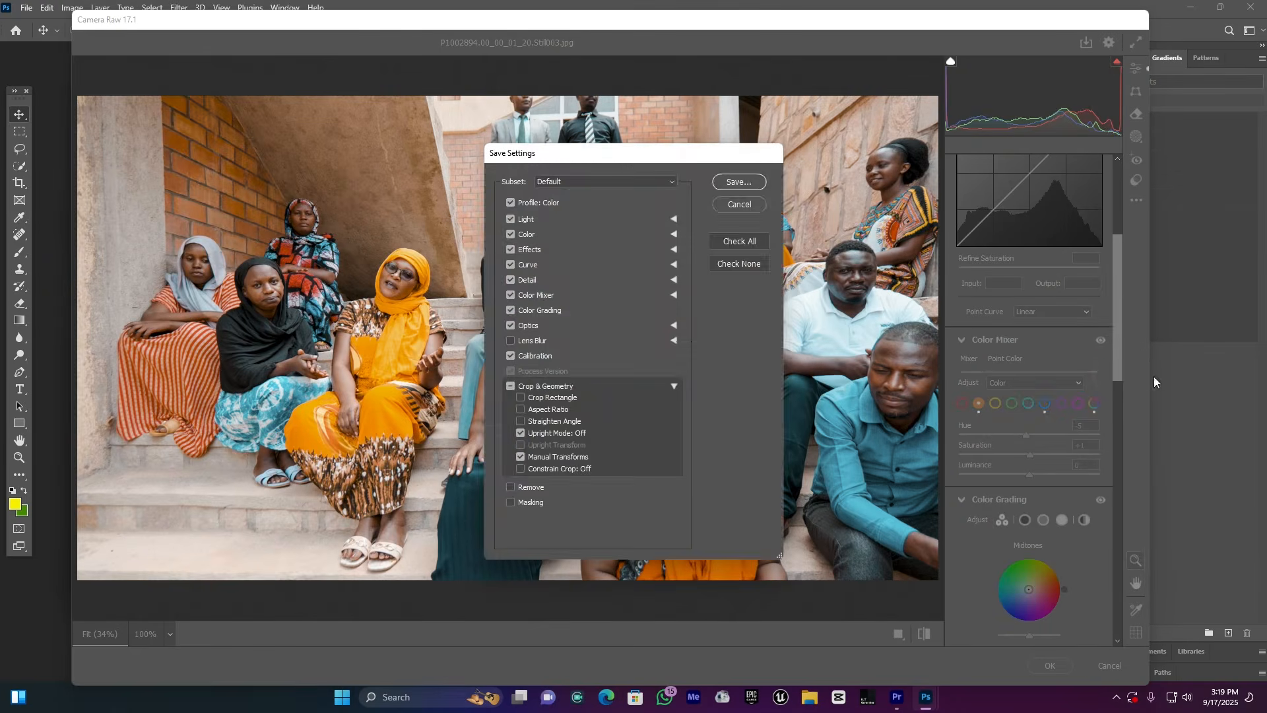
{"action": "left_click", "coordinate": [742, 185]}
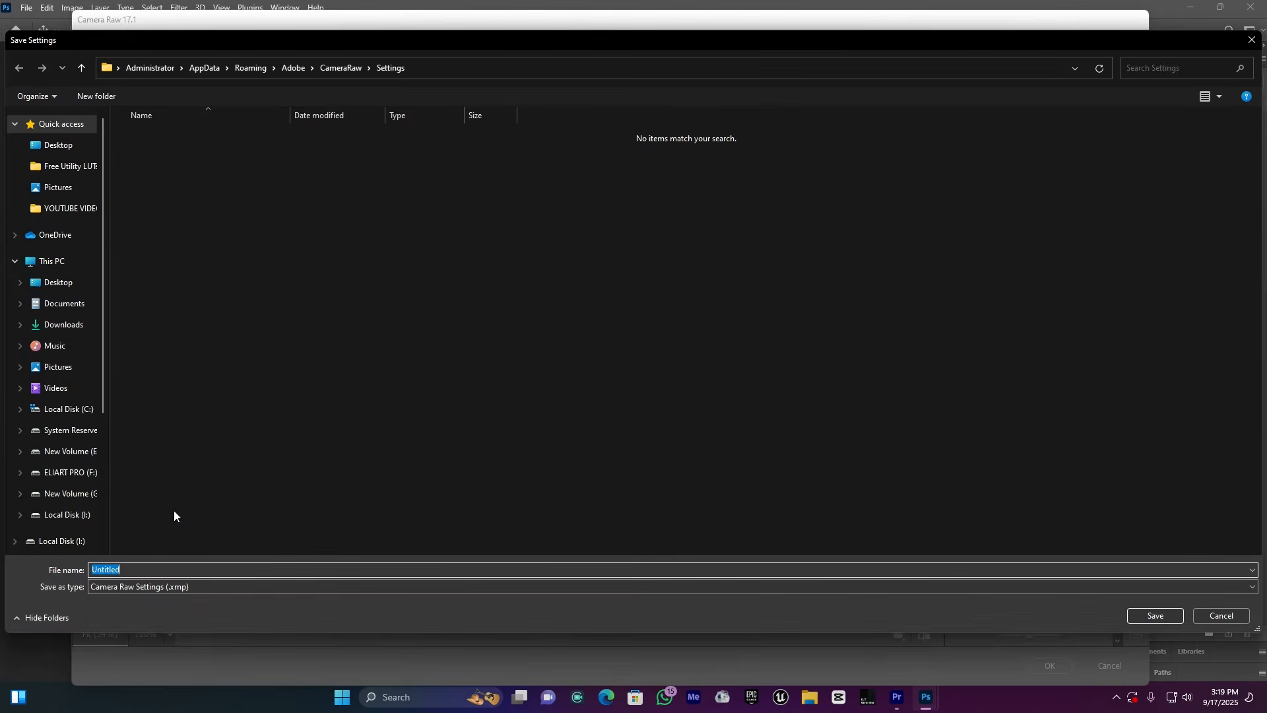
{"action": "type", "text": "TEAL ORANGE"}
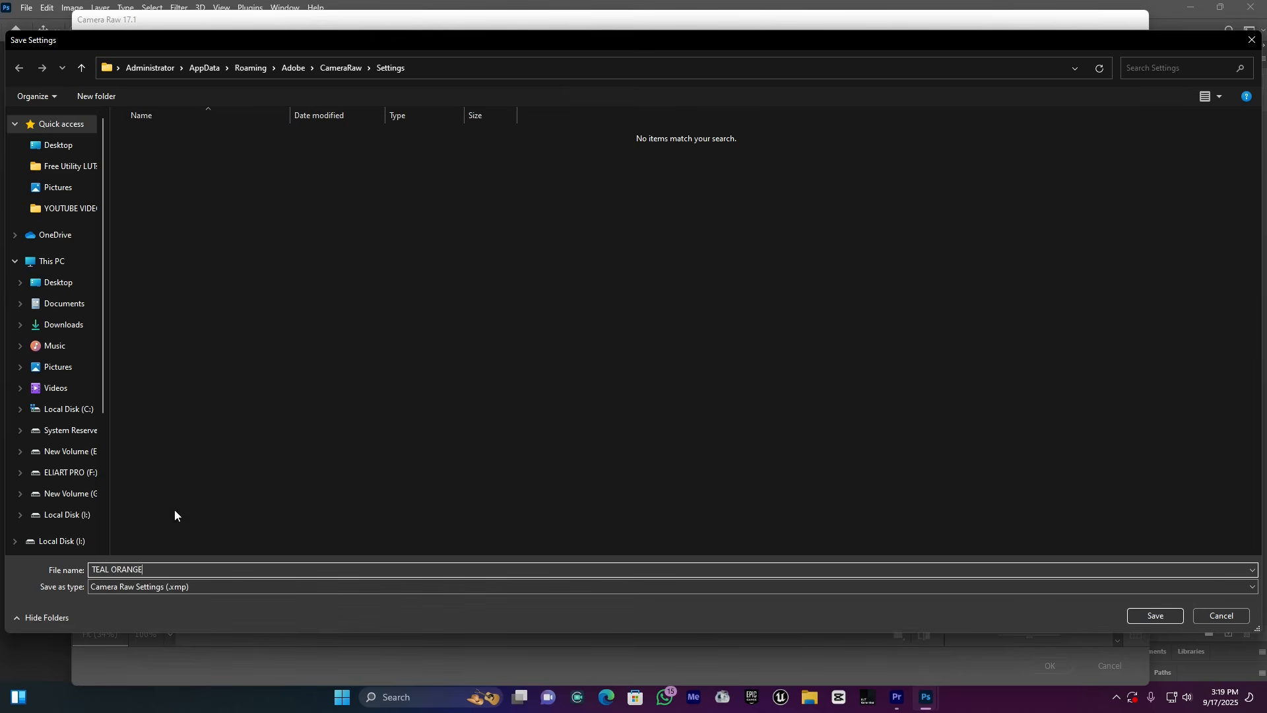
{"action": "left_click", "coordinate": [74, 284]}
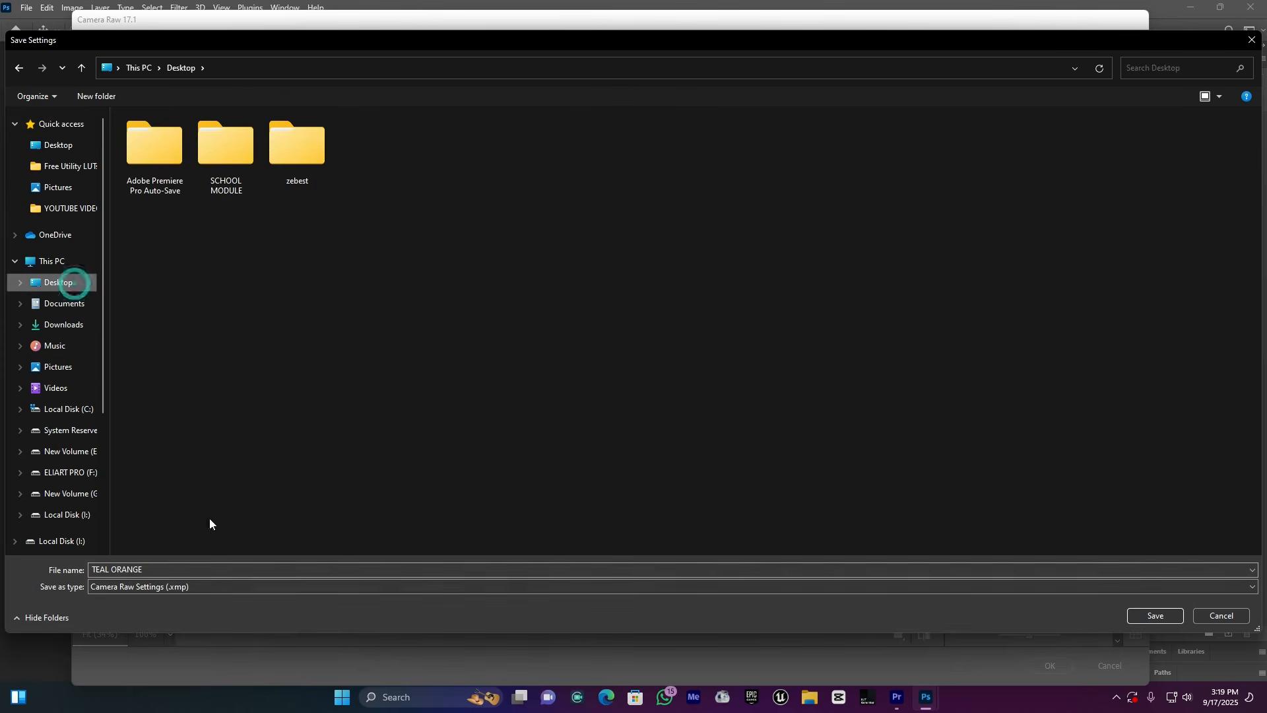
{"action": "left_click", "coordinate": [1166, 616]}
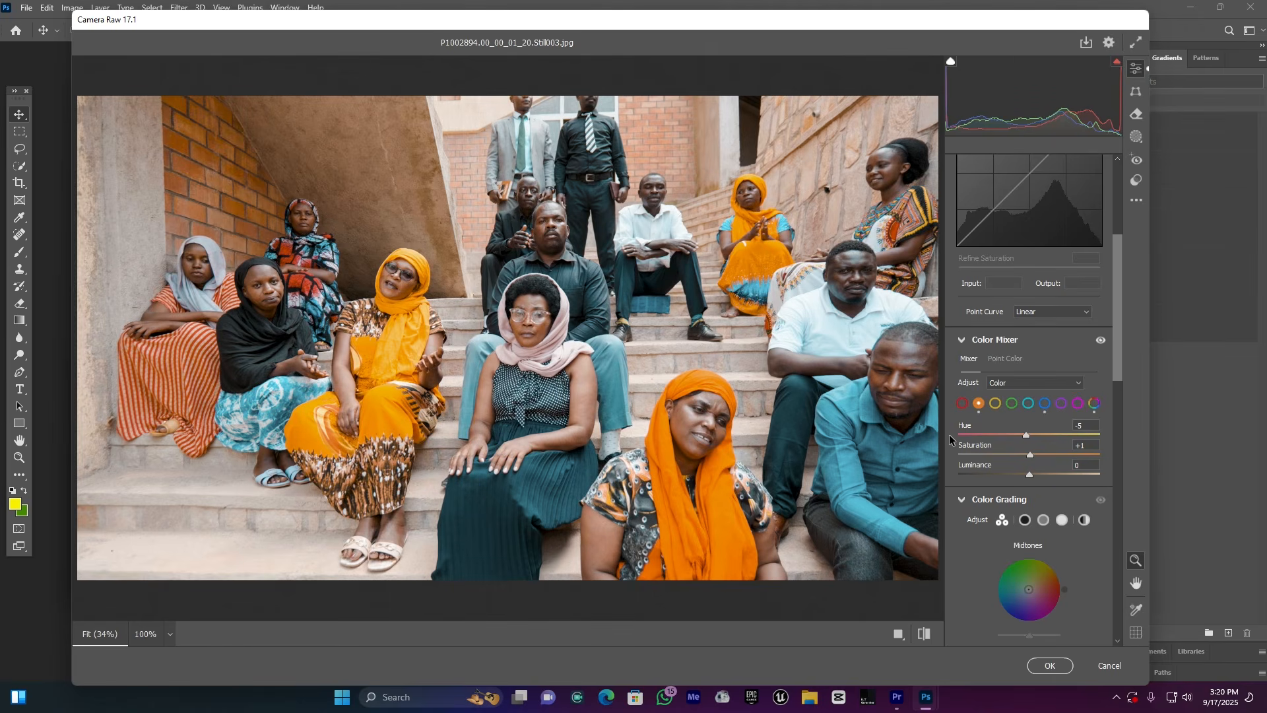
{"action": "left_click", "coordinate": [1053, 666]}
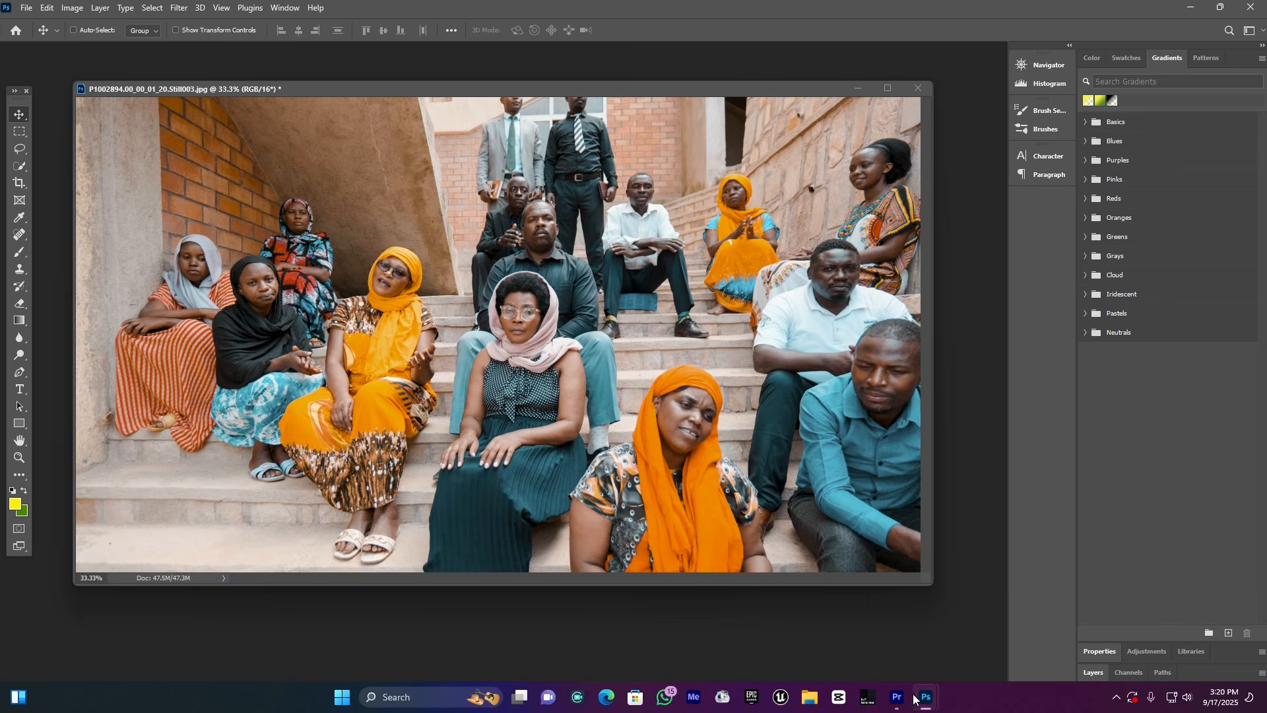
Switch to IWLTBAP LUT Generator and generate a HALD image into the Pictures folder
{"action": "left_click", "coordinate": [868, 700]}
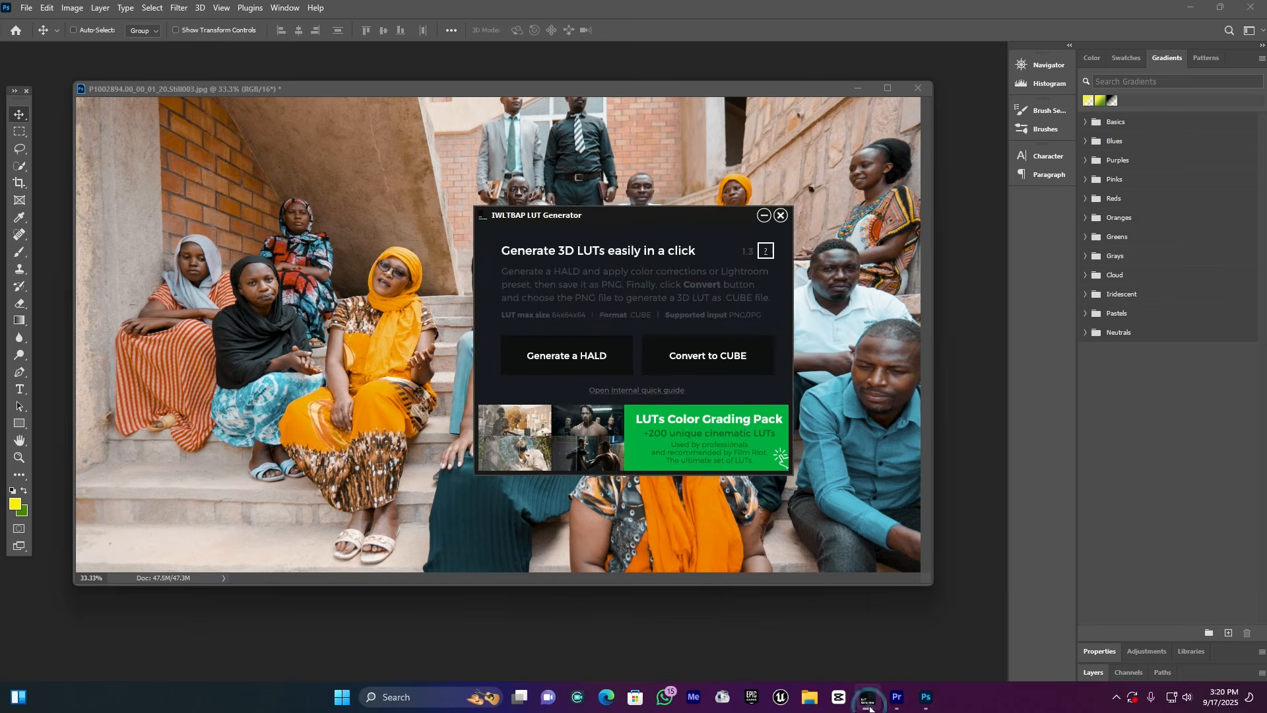
{"action": "left_click_drag", "start_coordinate": [647, 212], "coordinate": [637, 201]}
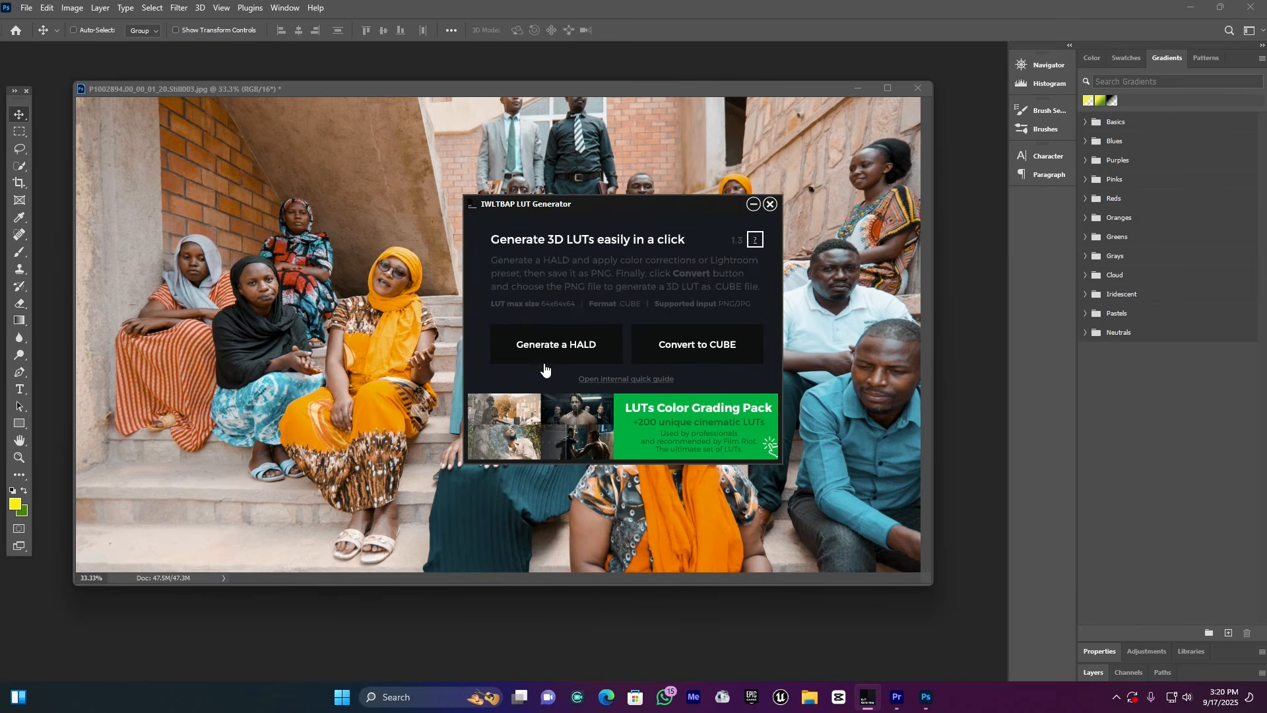
{"action": "left_click", "coordinate": [565, 346]}
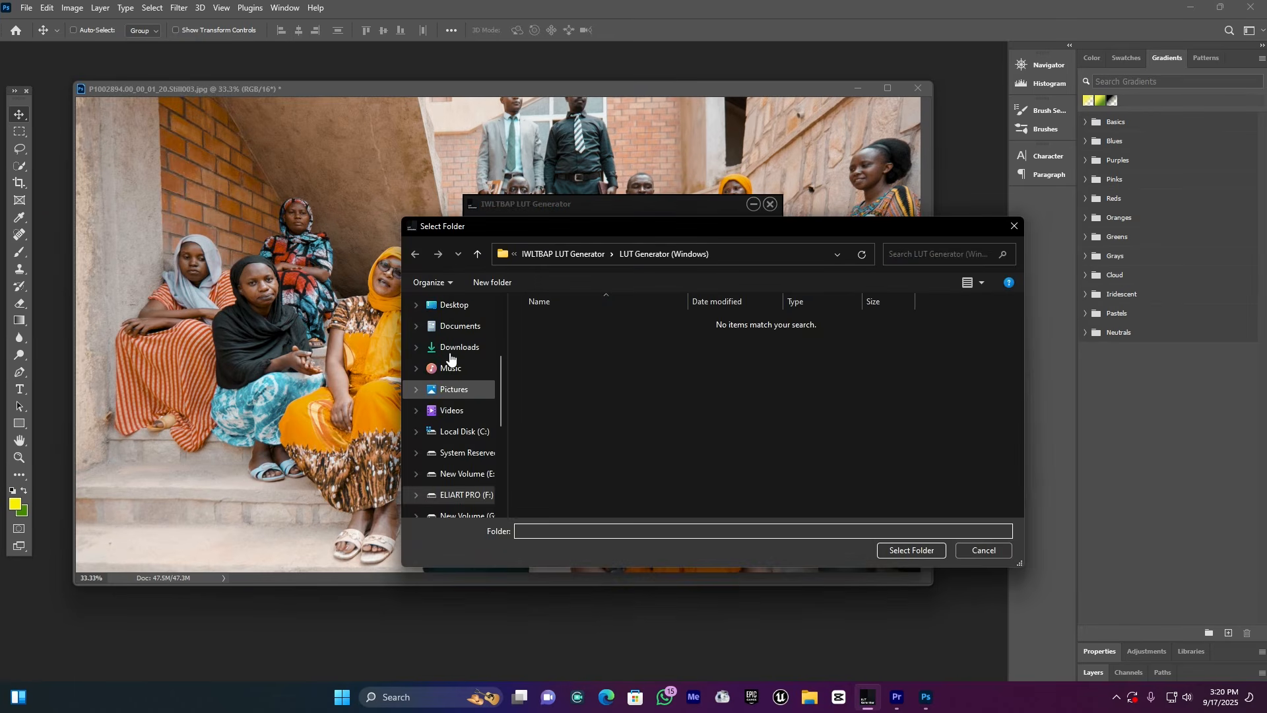
{"action": "left_click", "coordinate": [456, 393]}
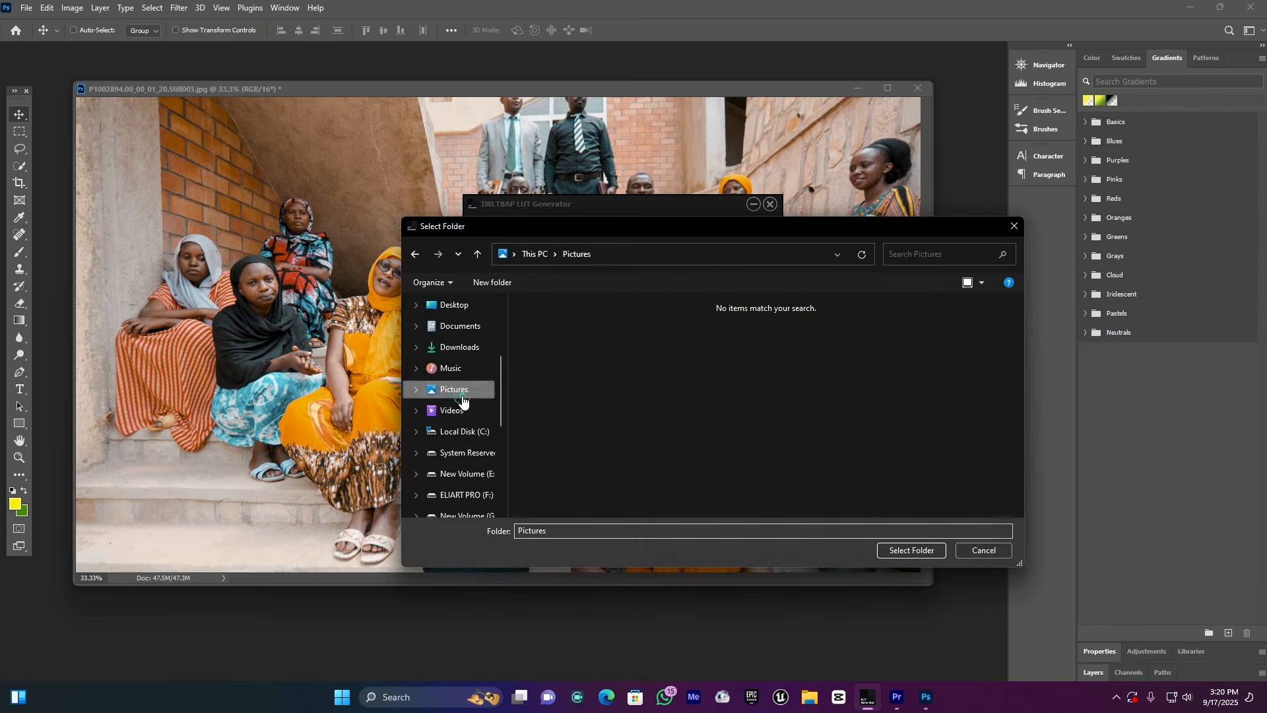
{"action": "left_click", "coordinate": [917, 552]}
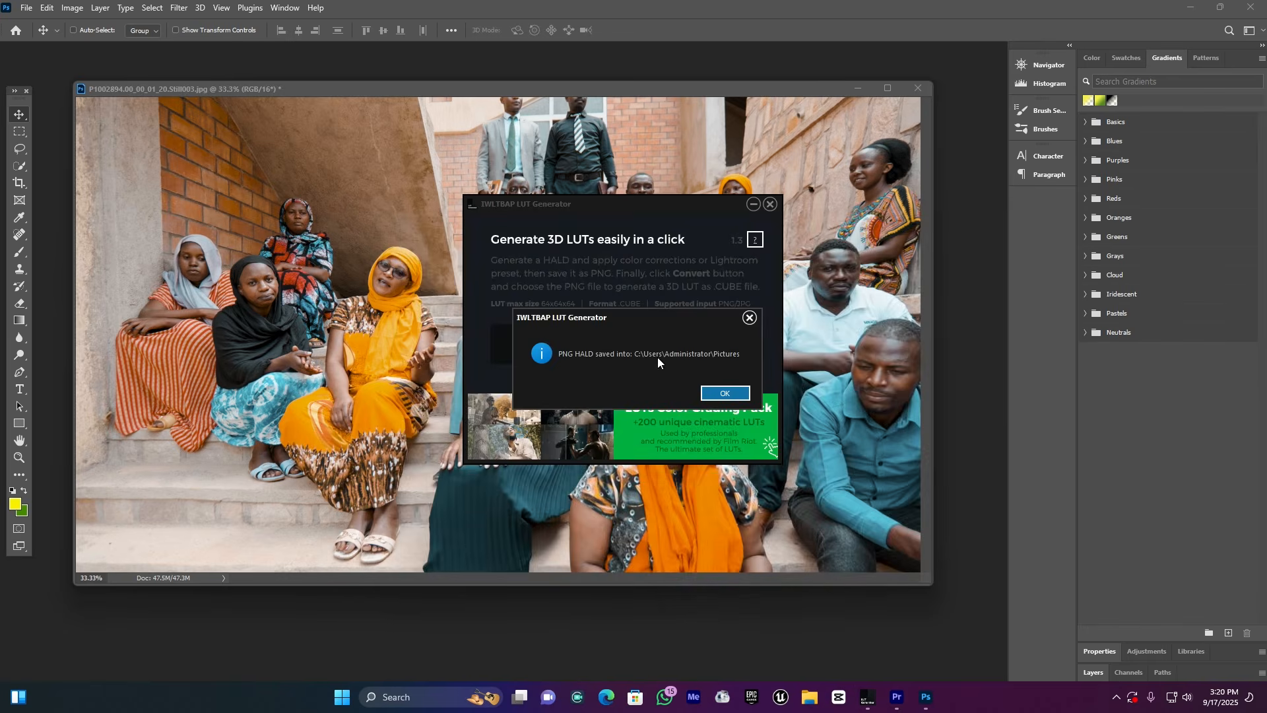
{"action": "left_click", "coordinate": [729, 392]}
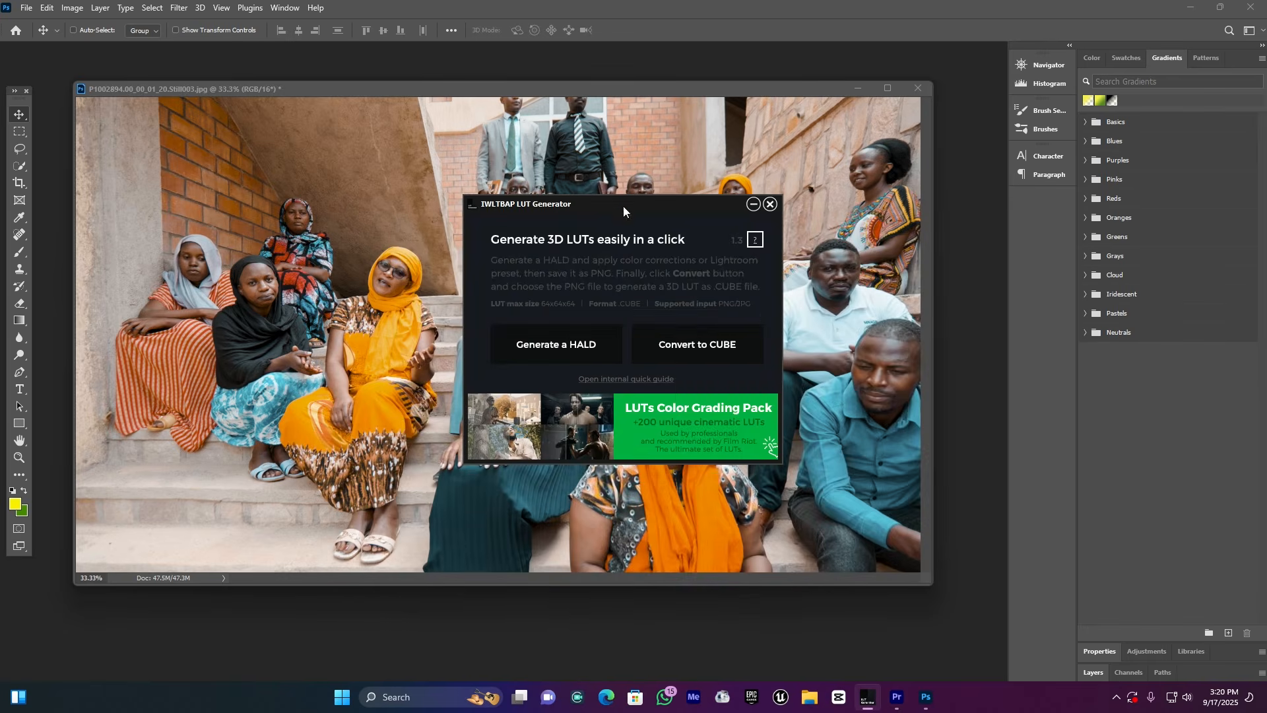
{"action": "left_click_drag", "start_coordinate": [623, 206], "coordinate": [766, 215]}
Switch to File Explorer and examine the generated Neutral-512 image in the Pictures folder
{"action": "left_click", "coordinate": [813, 704]}
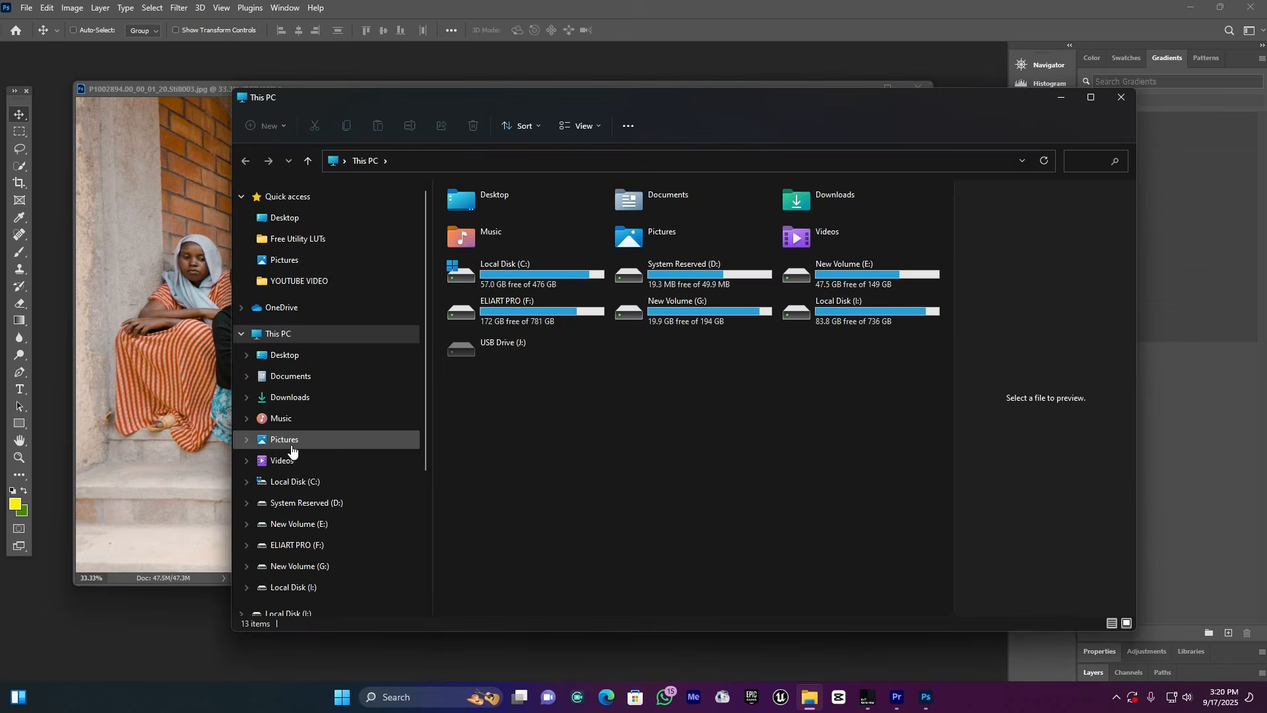
{"action": "left_click", "coordinate": [291, 446]}
{"action": "left_click", "coordinate": [476, 204]}
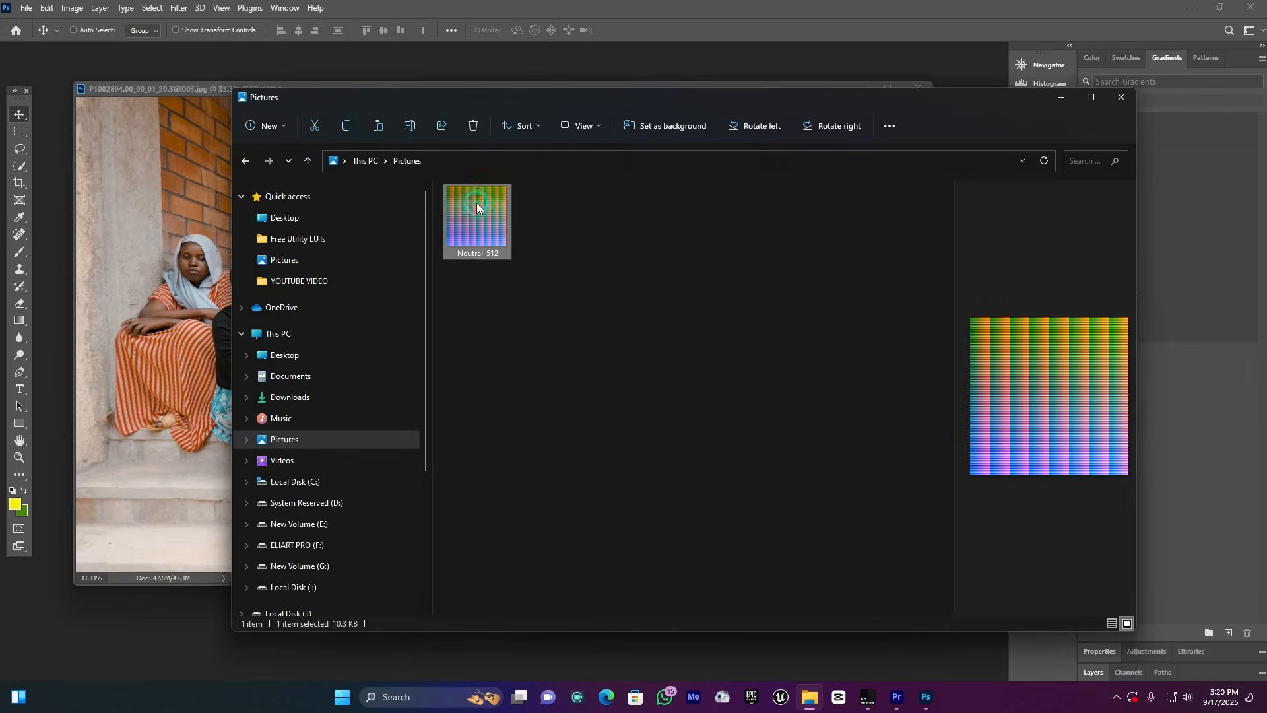
{"action": "double_click", "coordinate": [477, 203]}
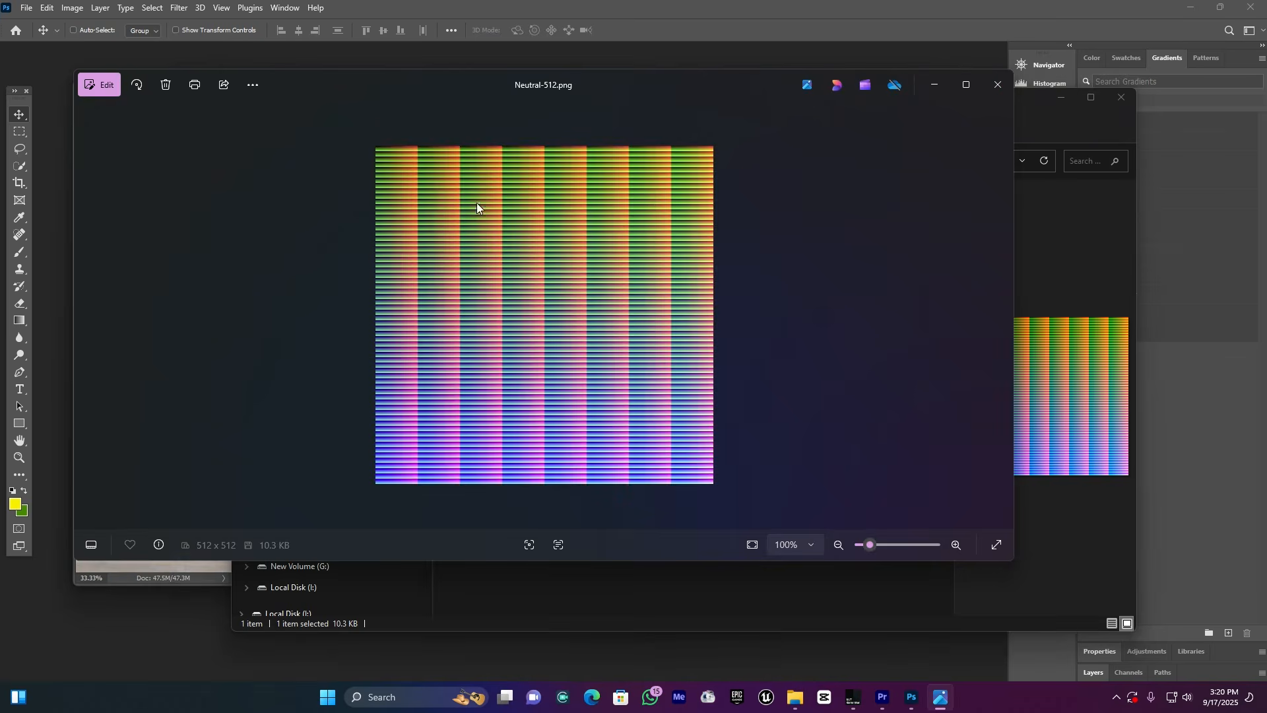
{"action": "scroll", "coordinate": [506, 219], "scroll_direction": "up", "scroll_amount": 3}
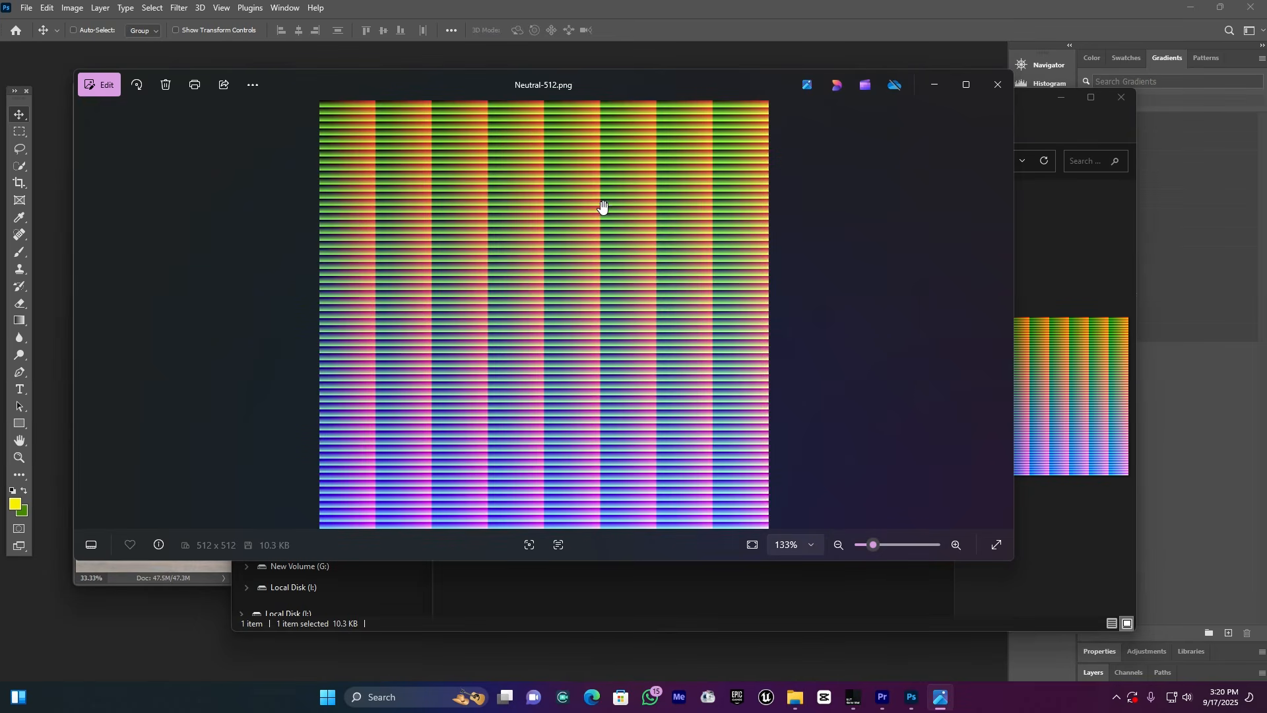
{"action": "left_click", "coordinate": [996, 83]}
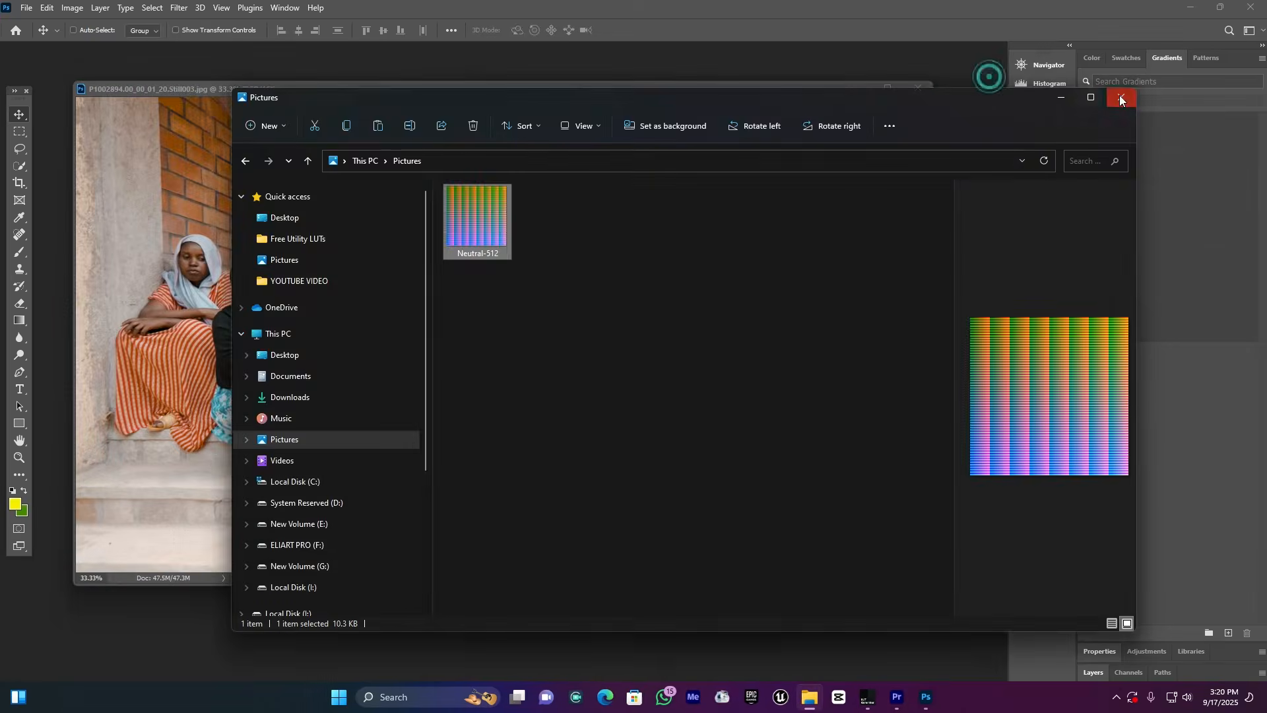
{"action": "left_click", "coordinate": [1120, 97]}
Open Neutral-512 from the Pictures folder in Photoshop
{"action": "left_click", "coordinate": [46, 6]}
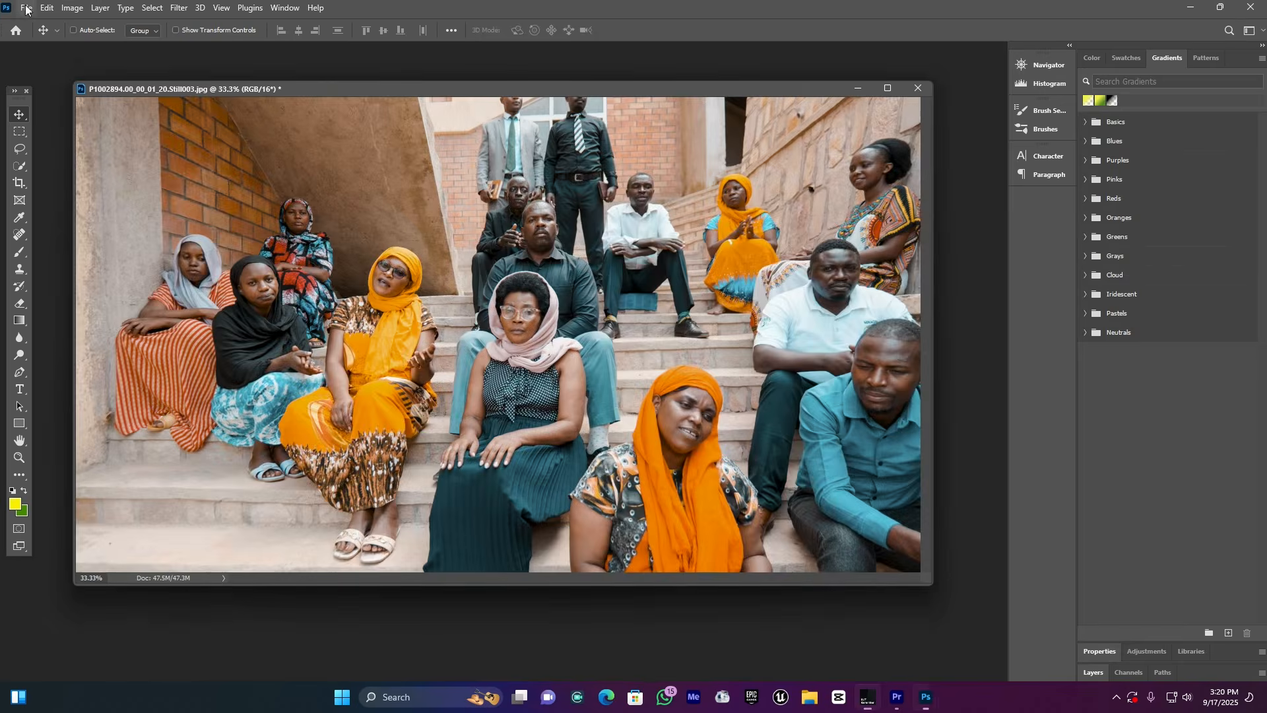
{"action": "left_click", "coordinate": [47, 7]}
{"action": "mouse_move", "coordinate": [26, 7]}
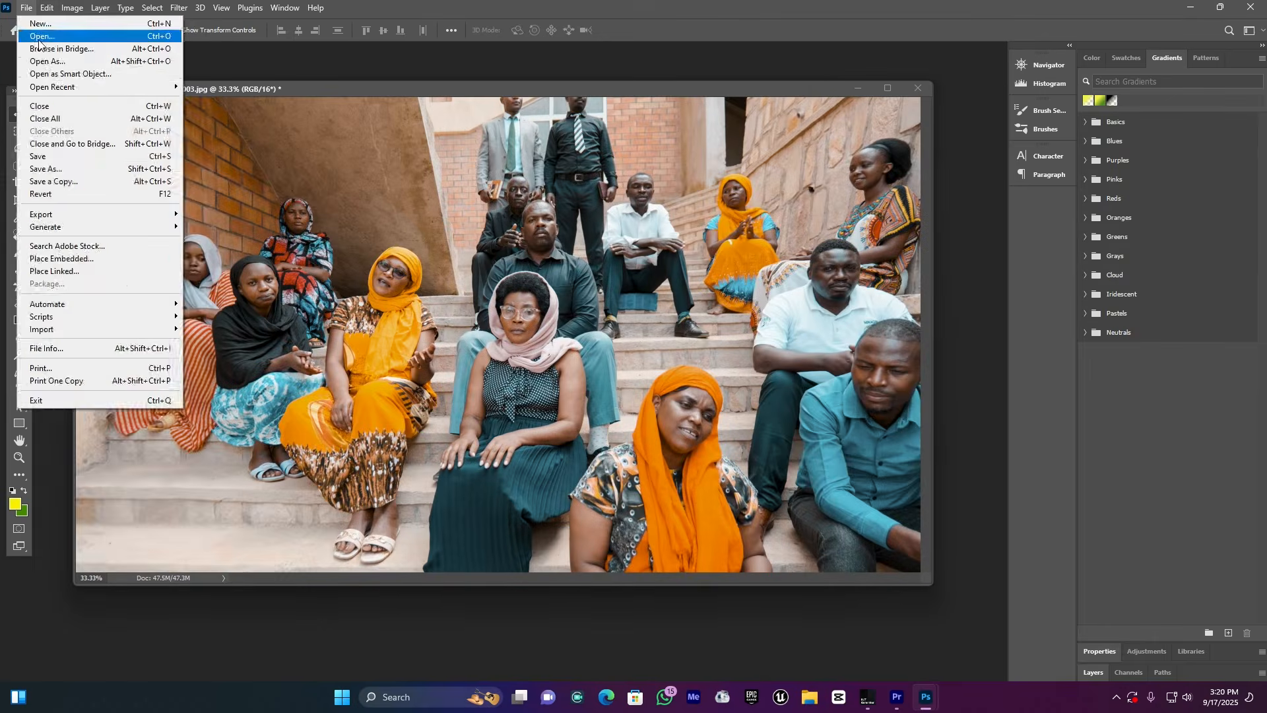
{"action": "left_click", "coordinate": [29, 36]}
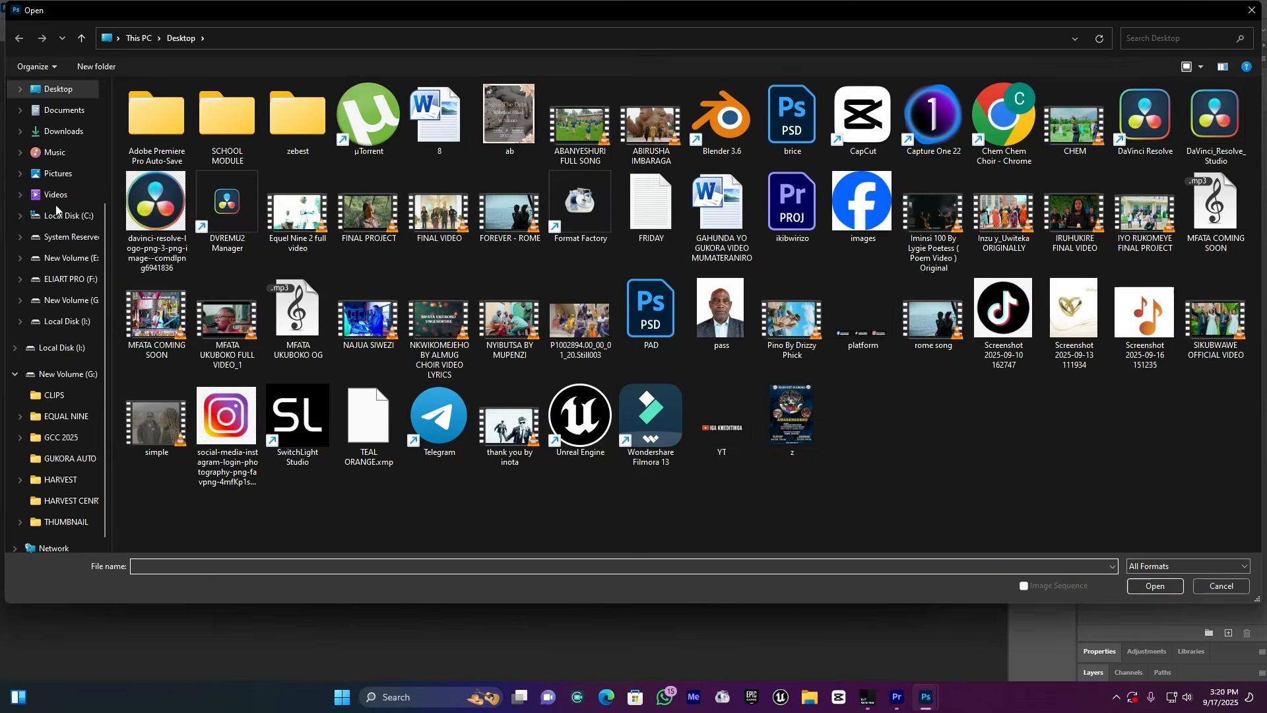
{"action": "left_click", "coordinate": [58, 173]}
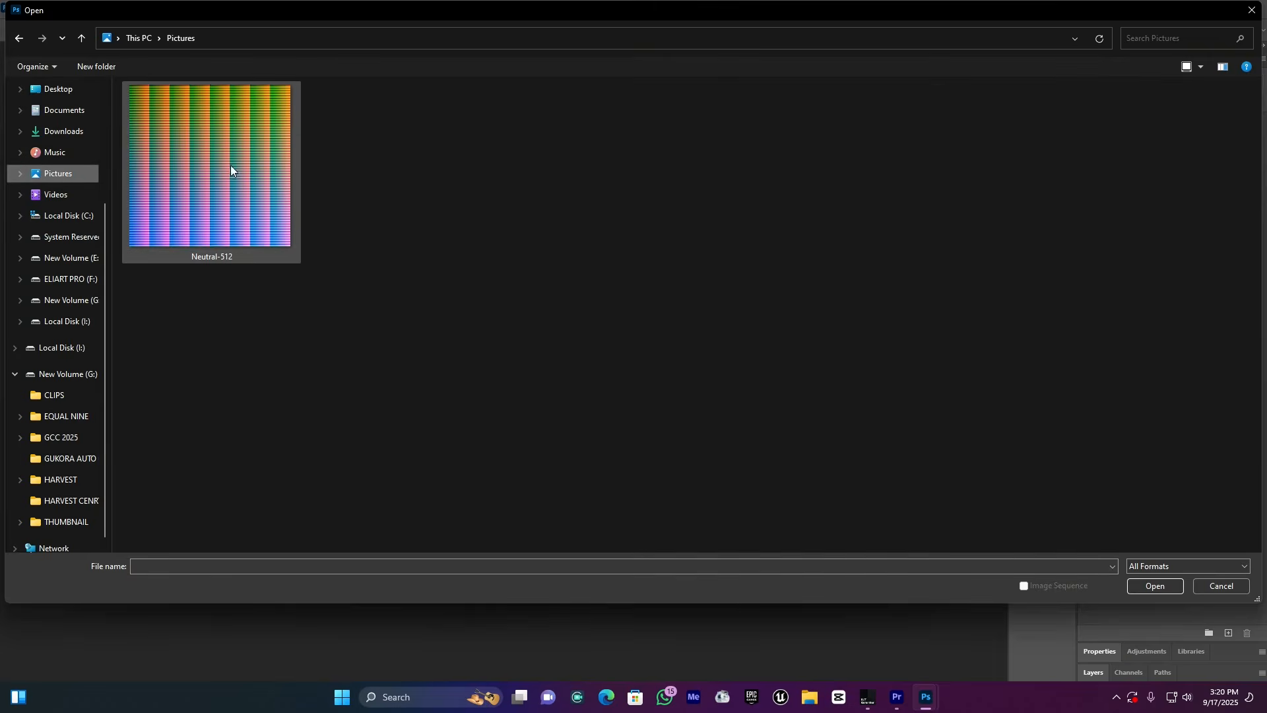
{"action": "double_click", "coordinate": [229, 166]}
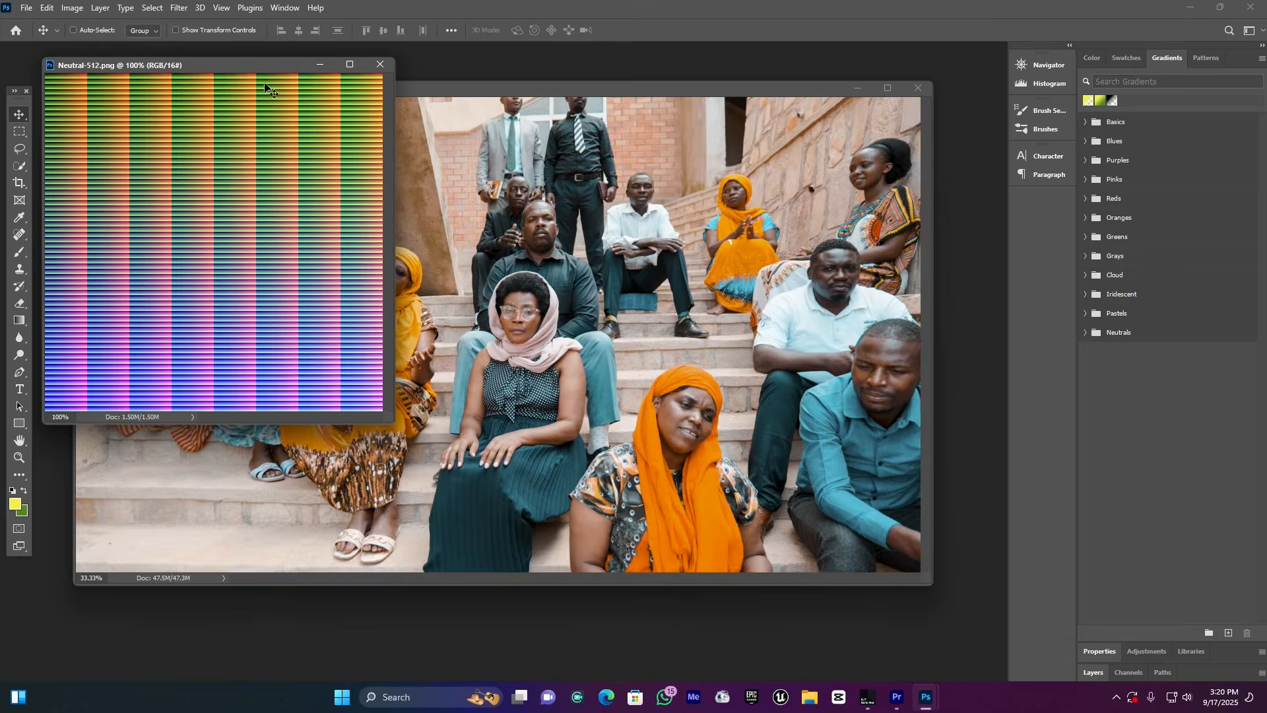
Apply the Camera Raw Filter to Neutral-512 with the settings loaded from TEAL ORANGE.xmp on the Desktop
{"action": "left_click", "coordinate": [179, 8]}
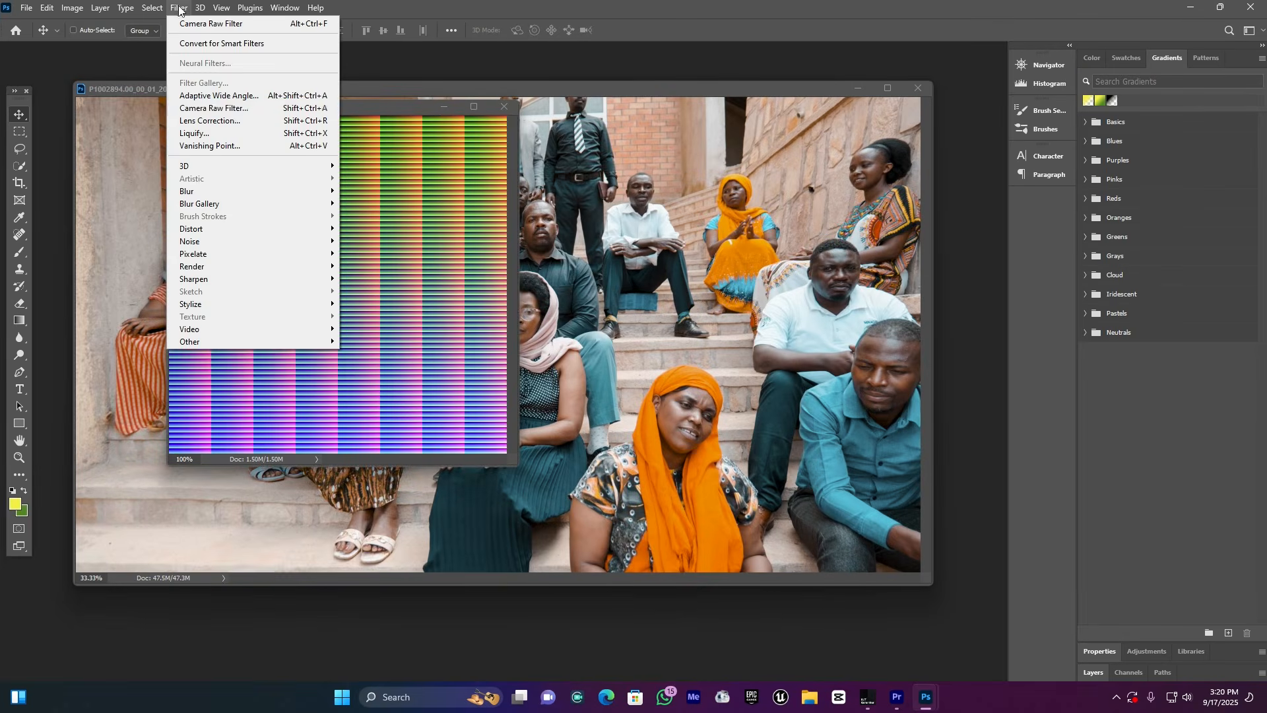
{"action": "left_click", "coordinate": [232, 109]}
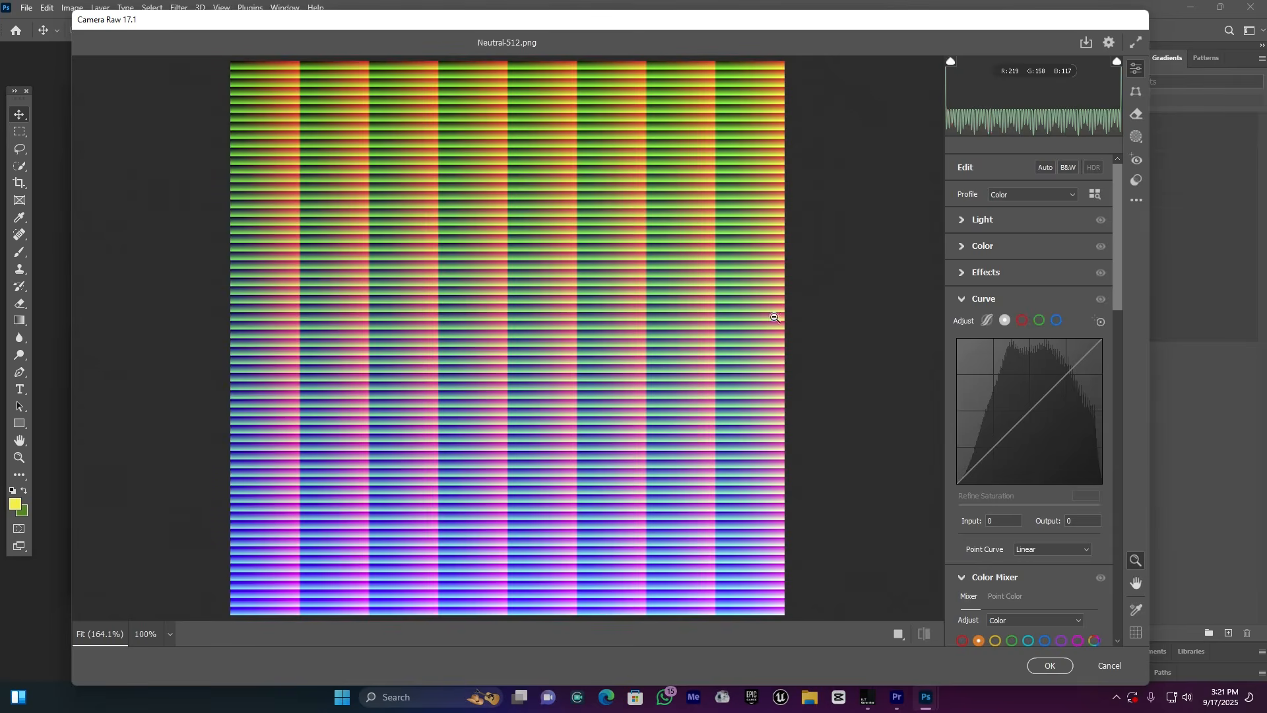
{"action": "left_click", "coordinate": [1134, 205]}
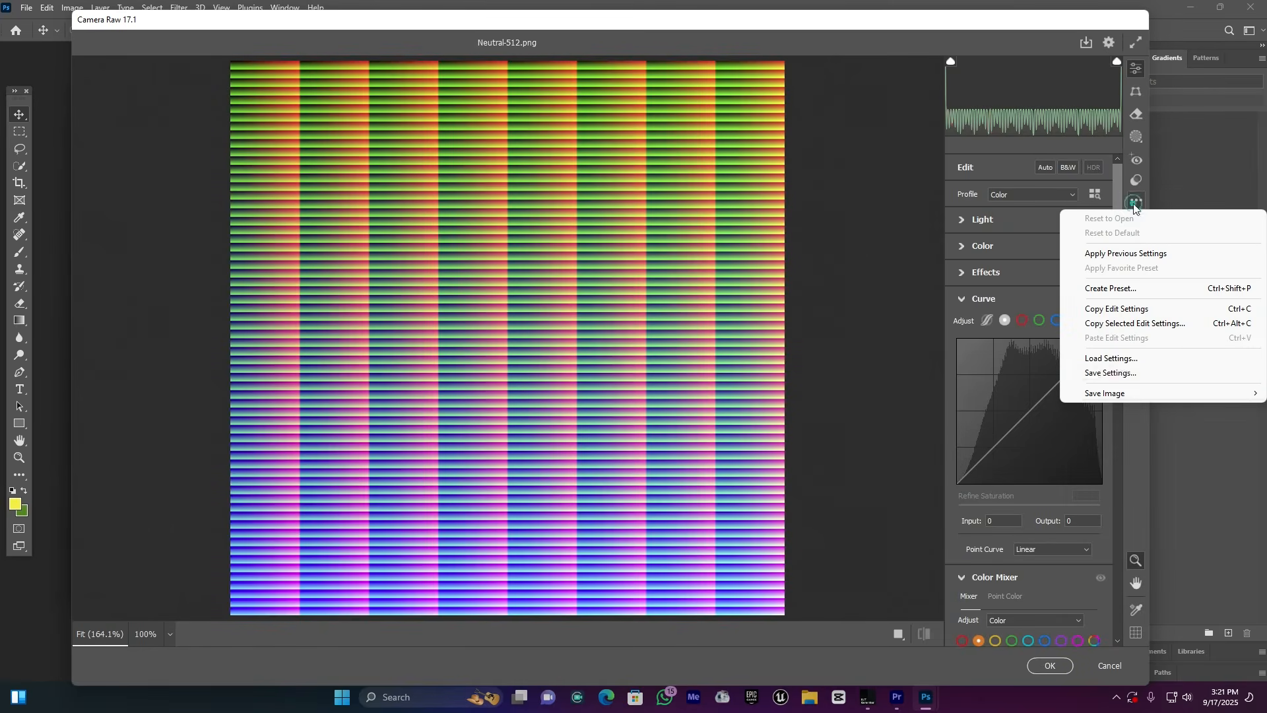
{"action": "left_click", "coordinate": [1126, 360]}
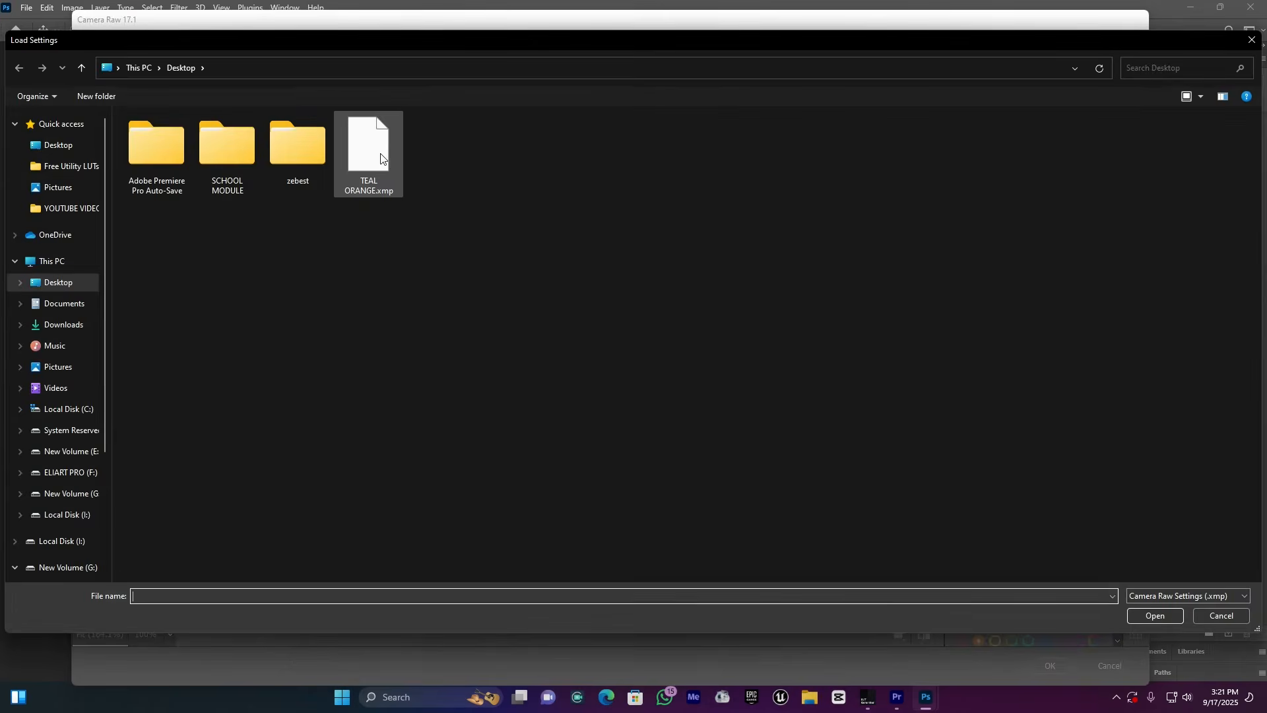
{"action": "double_click", "coordinate": [371, 156]}
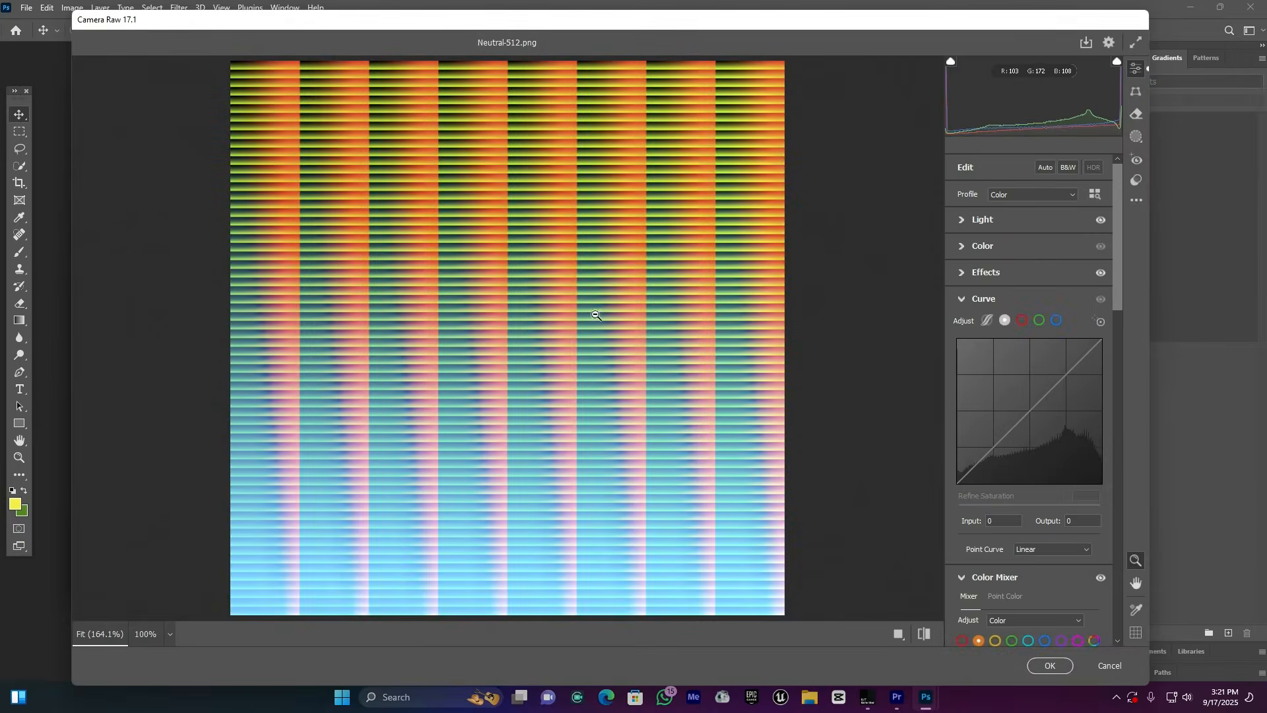
{"action": "left_click", "coordinate": [1051, 662]}
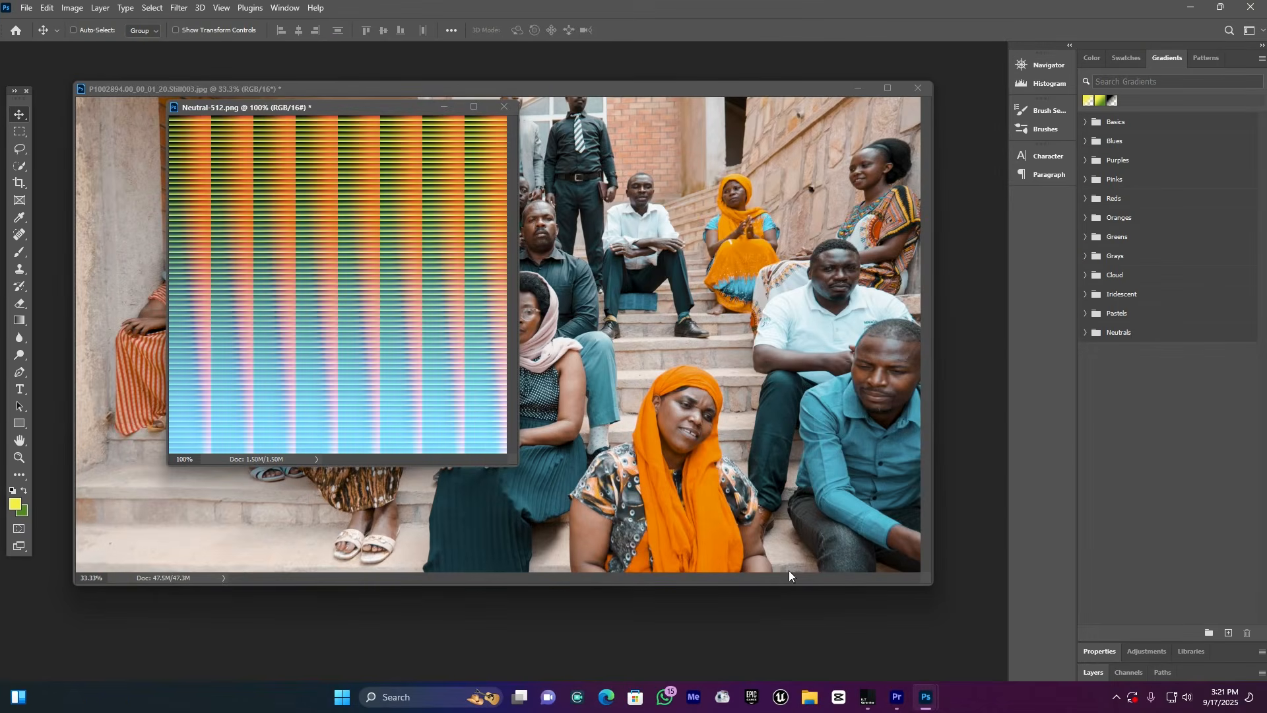
Save a copy of the graded Neutral-512 image as PNG "Neutral-512 copy FF" in the Pictures folder, using the large file size option
{"action": "left_click_drag", "start_coordinate": [380, 116], "coordinate": [508, 140]}
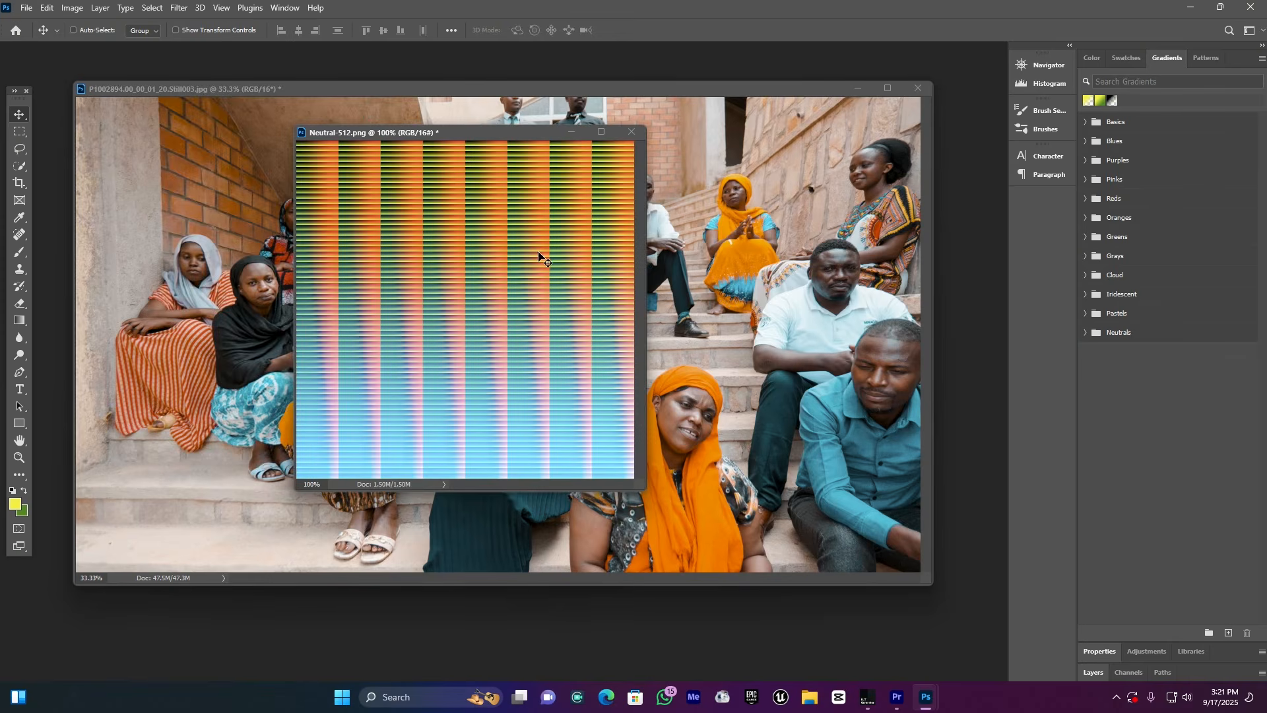
{"action": "left_click", "coordinate": [30, 8]}
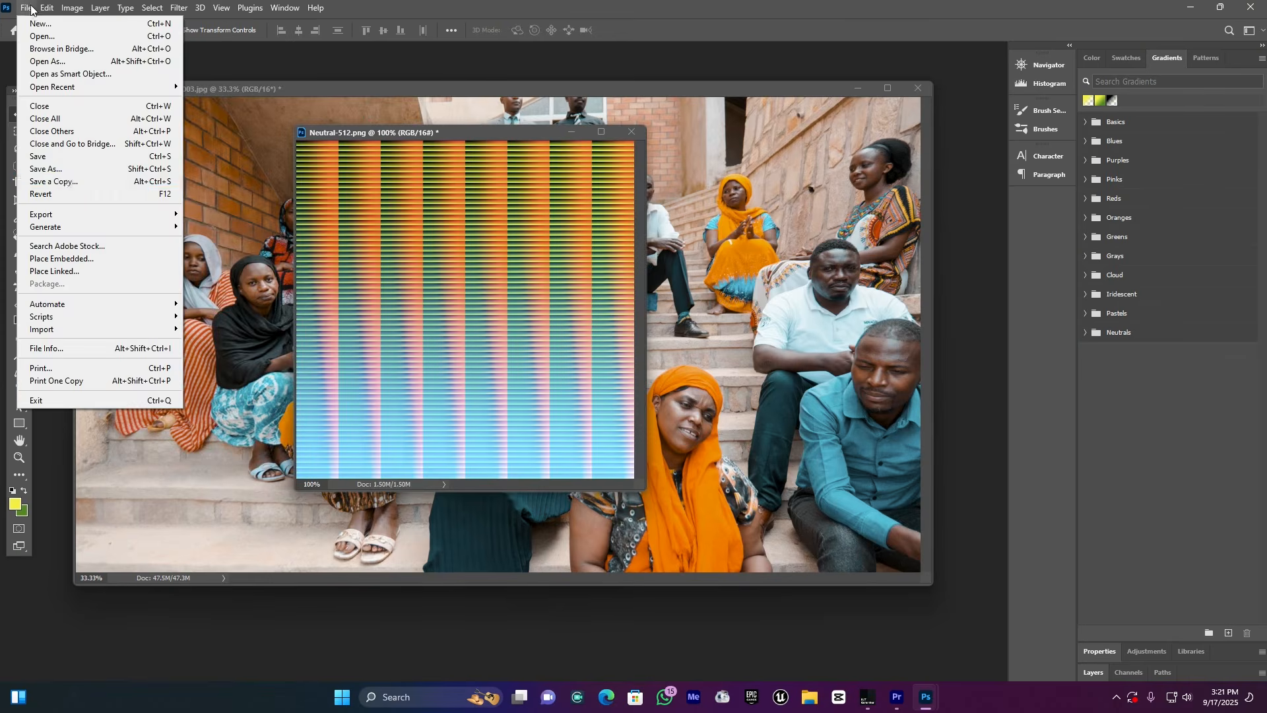
{"action": "left_click", "coordinate": [91, 182]}
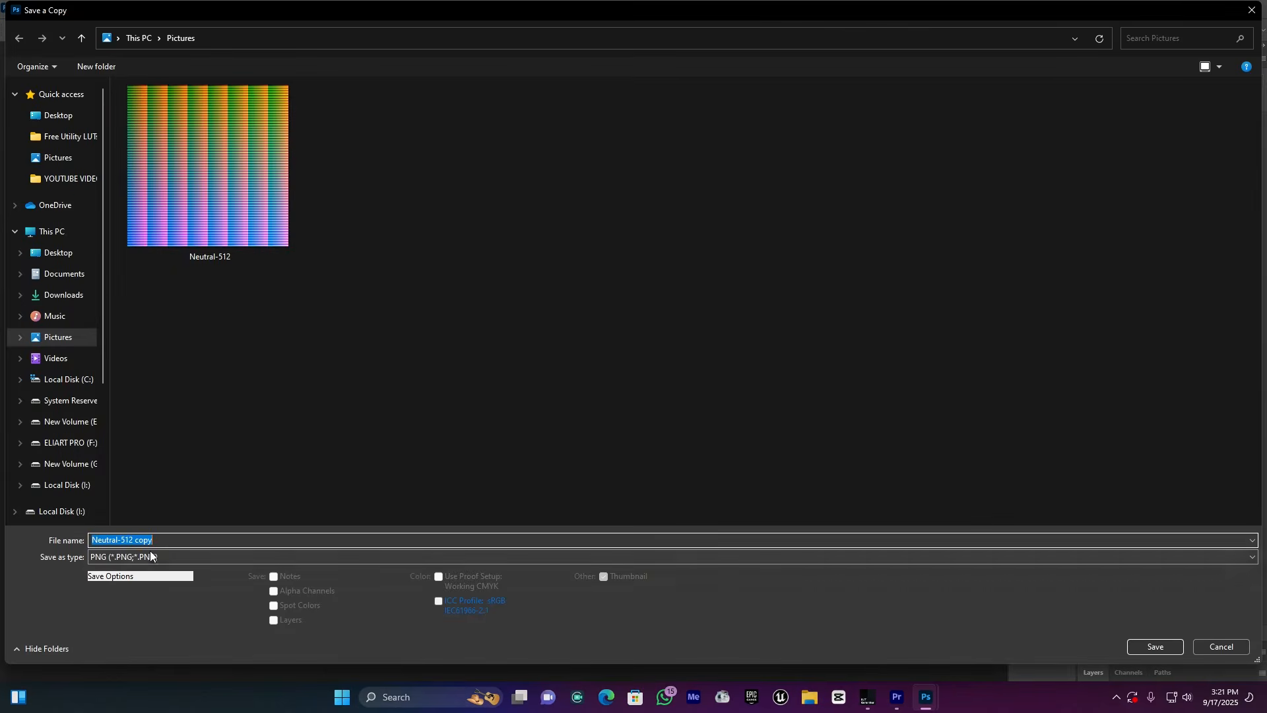
{"action": "left_click", "coordinate": [169, 539]}
{"action": "type", "text": "FF"}
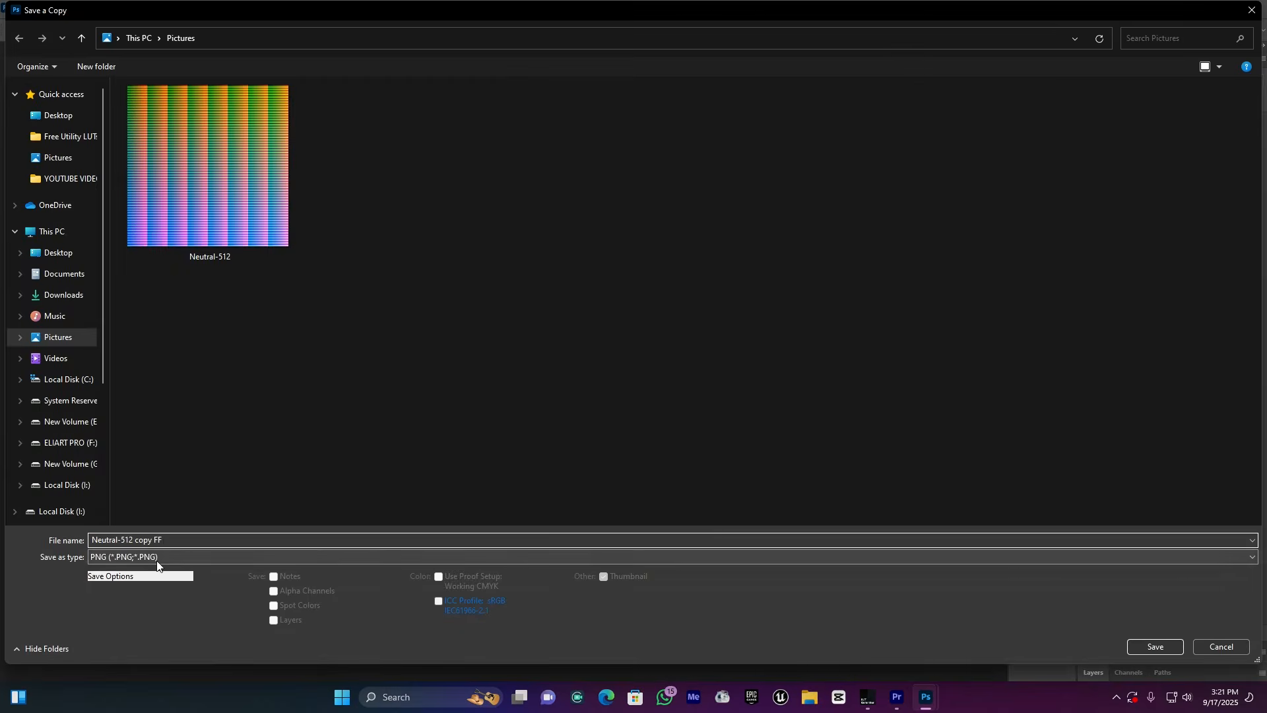
{"action": "left_click", "coordinate": [1156, 646]}
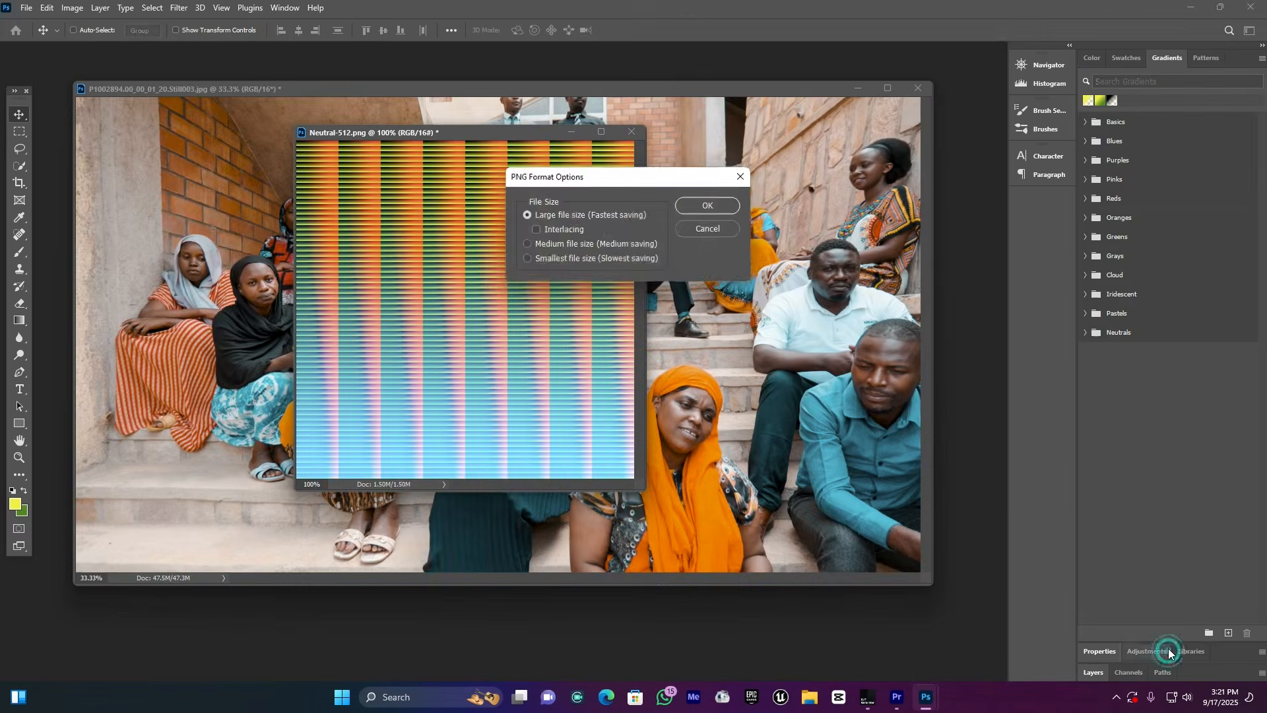
{"action": "left_click", "coordinate": [702, 208]}
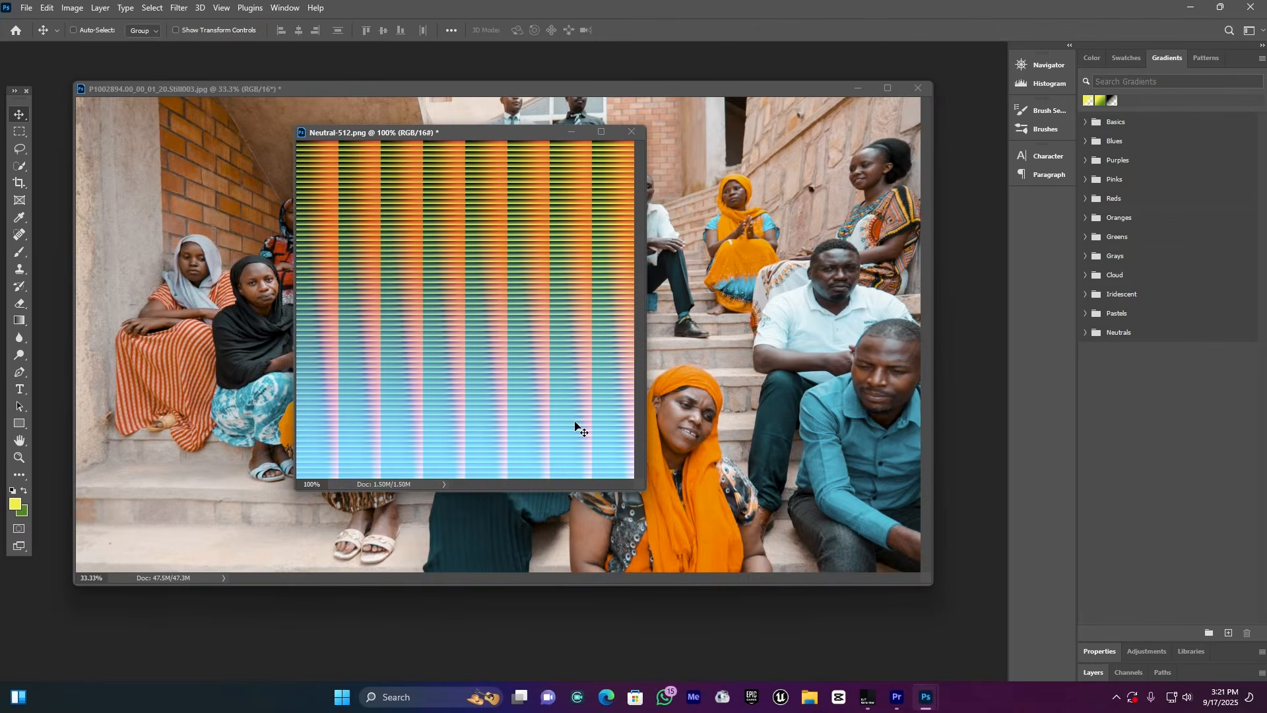
Switch to IWLTBAP LUT Generator and convert the Neutral-512 copy FF image to a CUBE file
{"action": "left_click", "coordinate": [868, 696]}
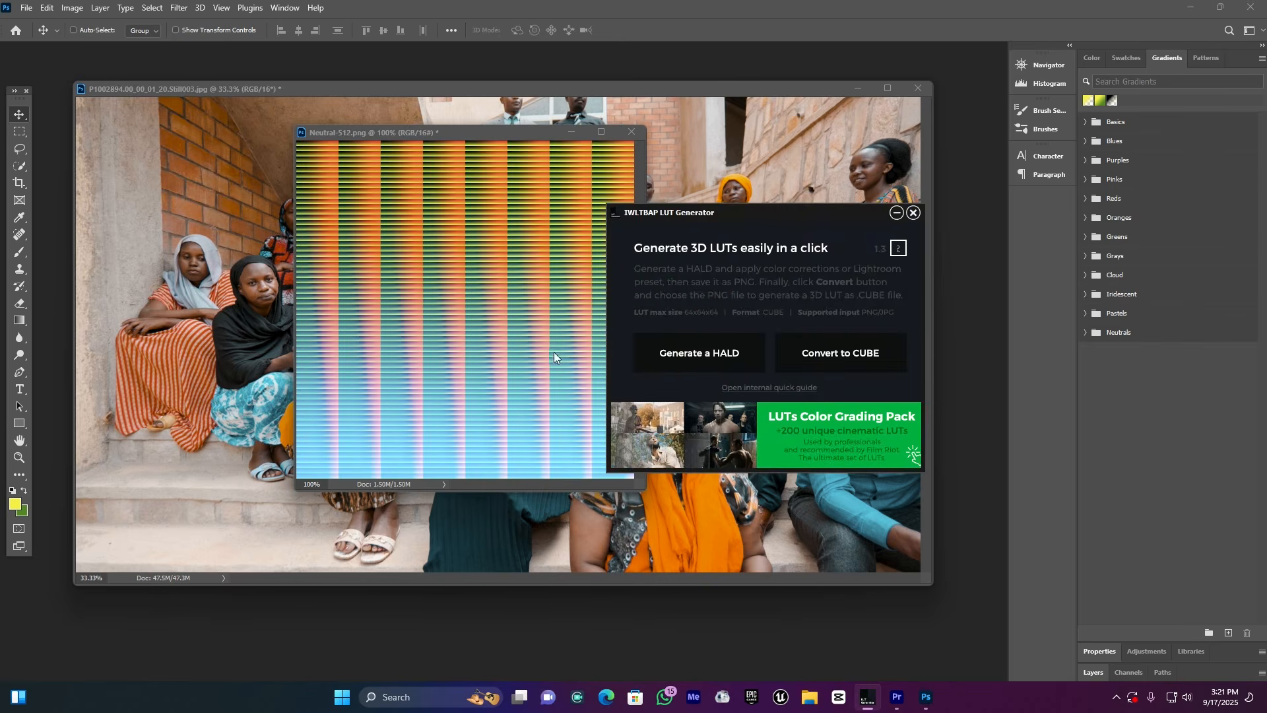
{"action": "left_click", "coordinate": [853, 358]}
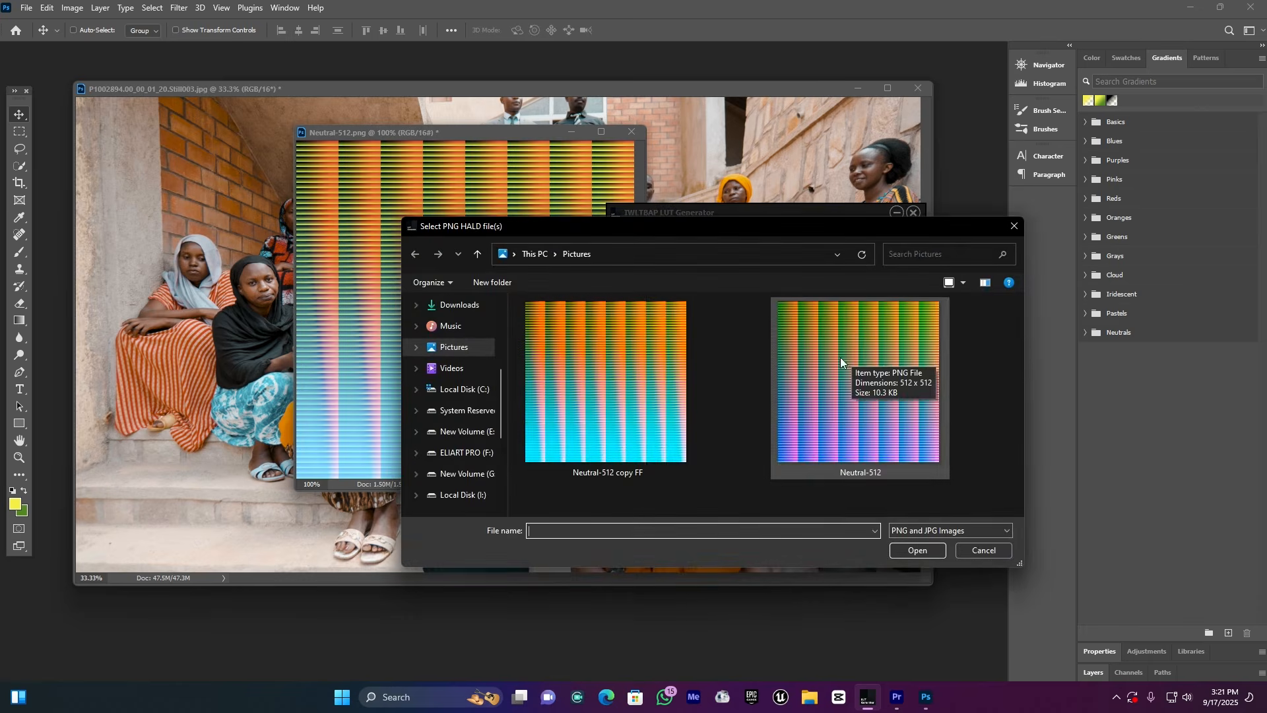
{"action": "double_click", "coordinate": [601, 380]}
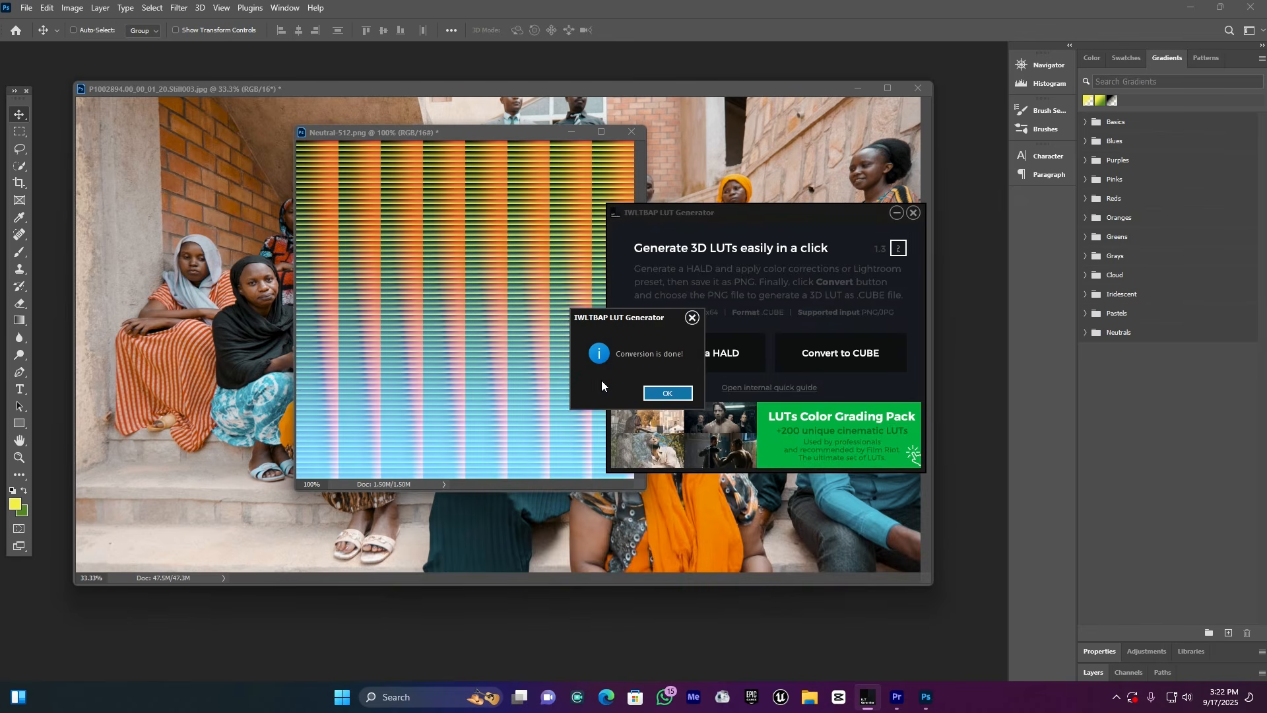
{"action": "left_click", "coordinate": [677, 395]}
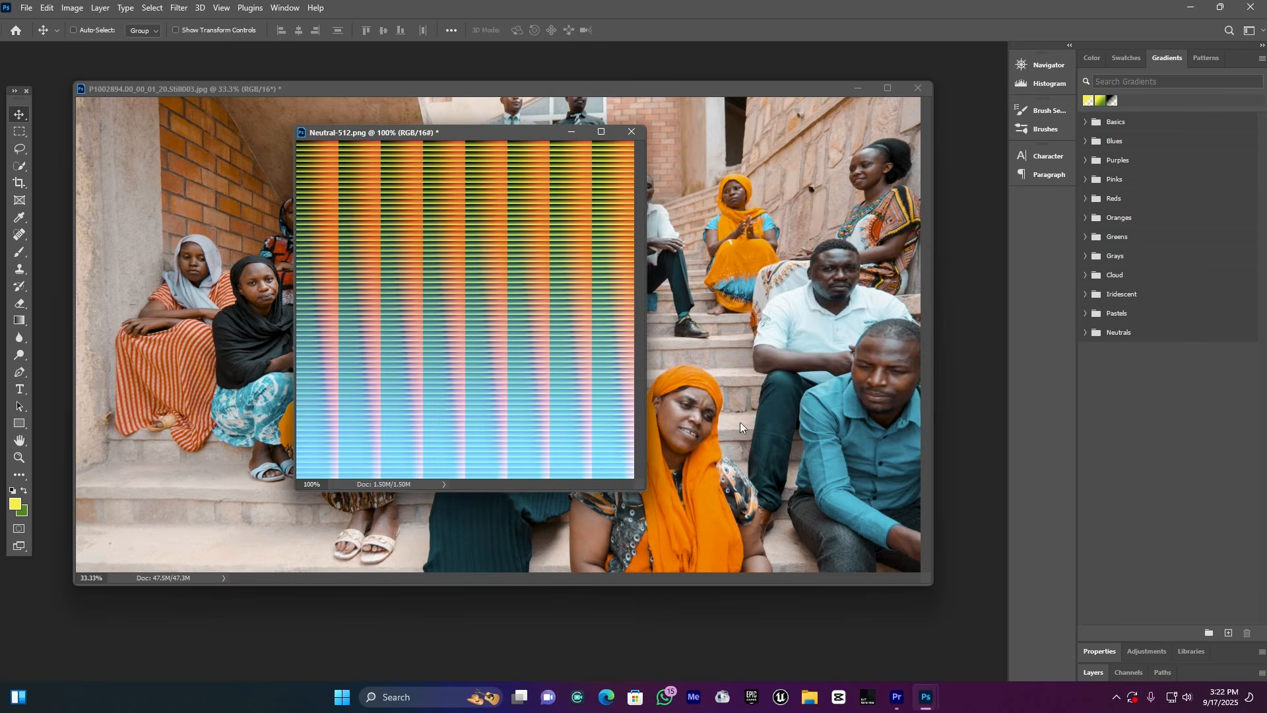
Switch to File Explorer and check the converted CUBE file in the Pictures folder
{"action": "left_click", "coordinate": [818, 705]}
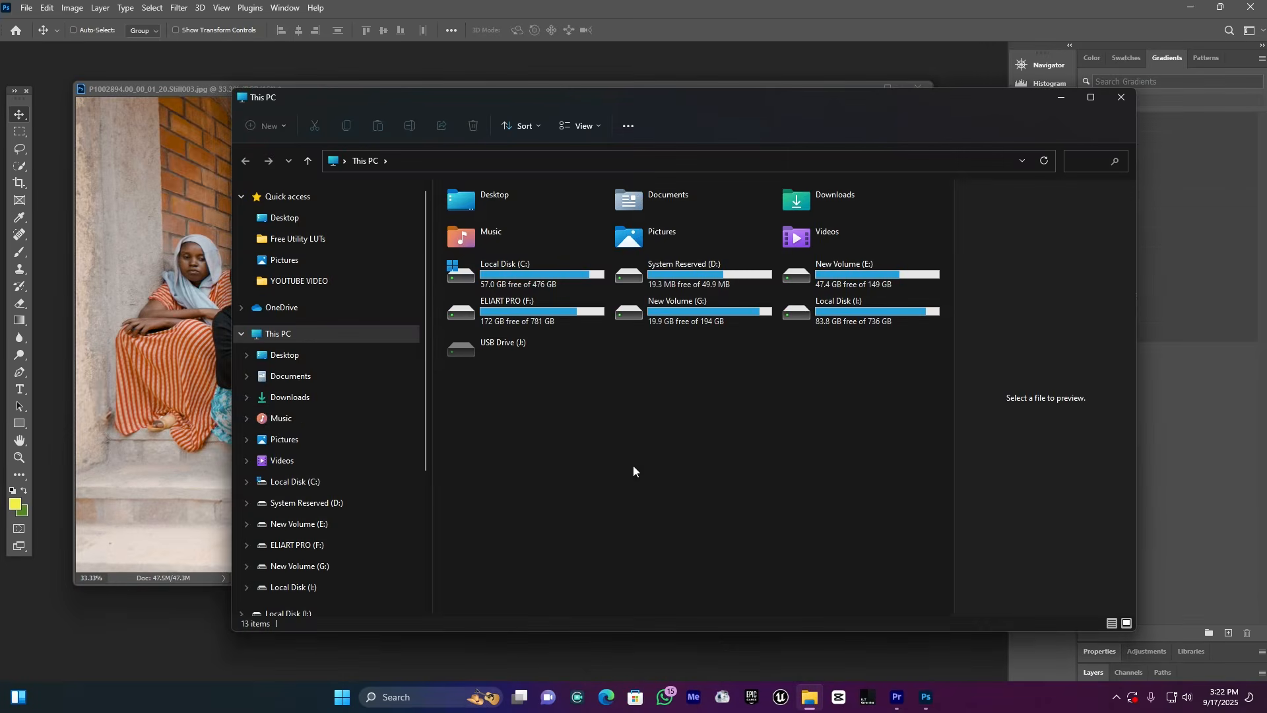
{"action": "left_click", "coordinate": [283, 438]}
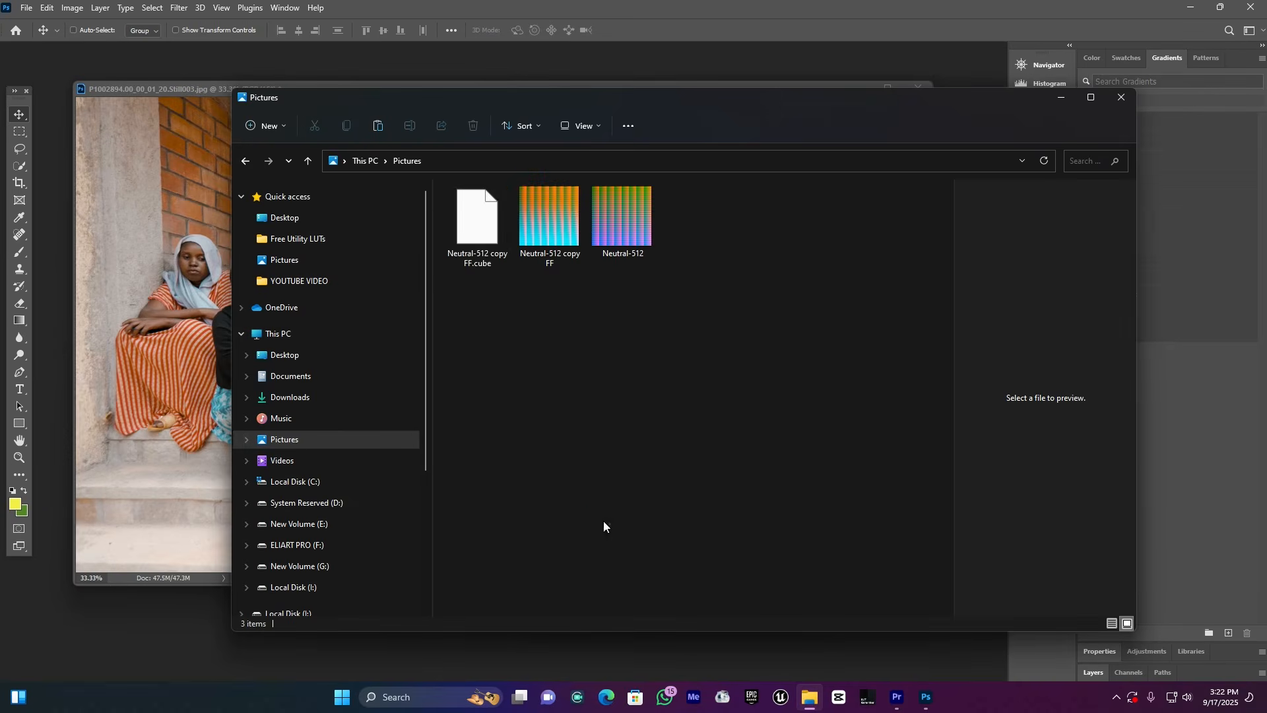
{"action": "left_click", "coordinate": [471, 220]}
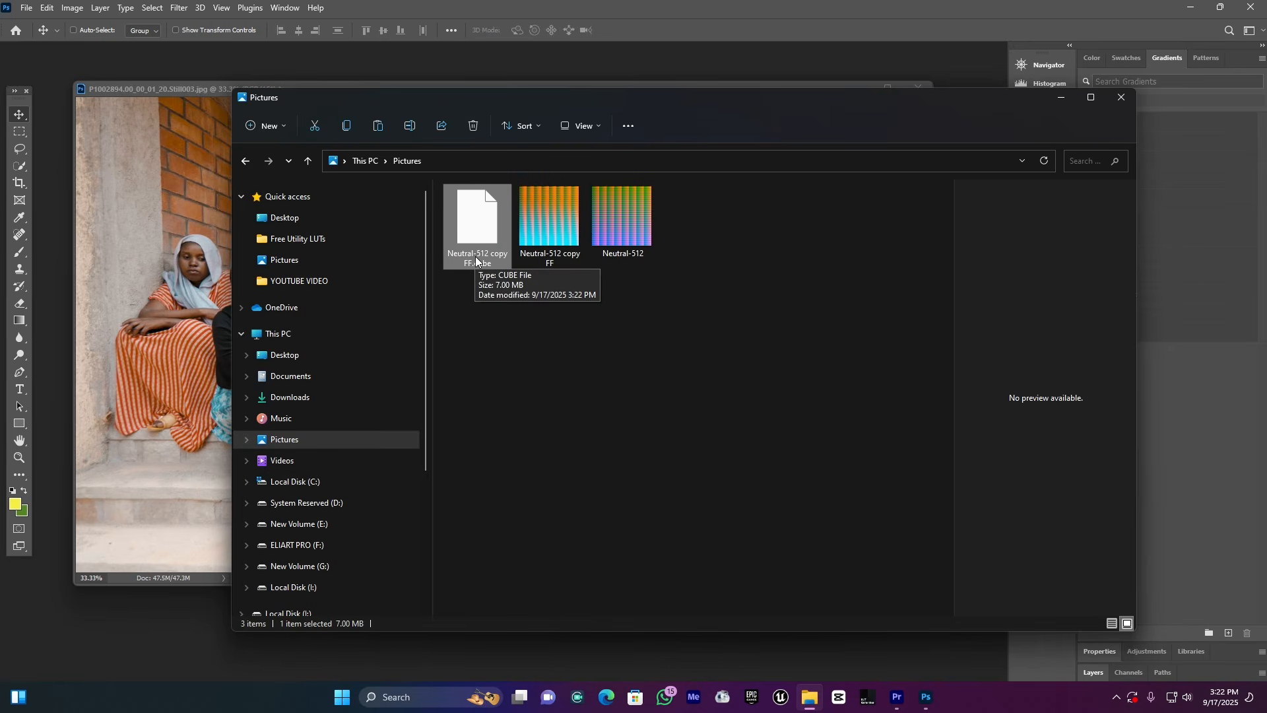
{"action": "left_click", "coordinate": [604, 13]}
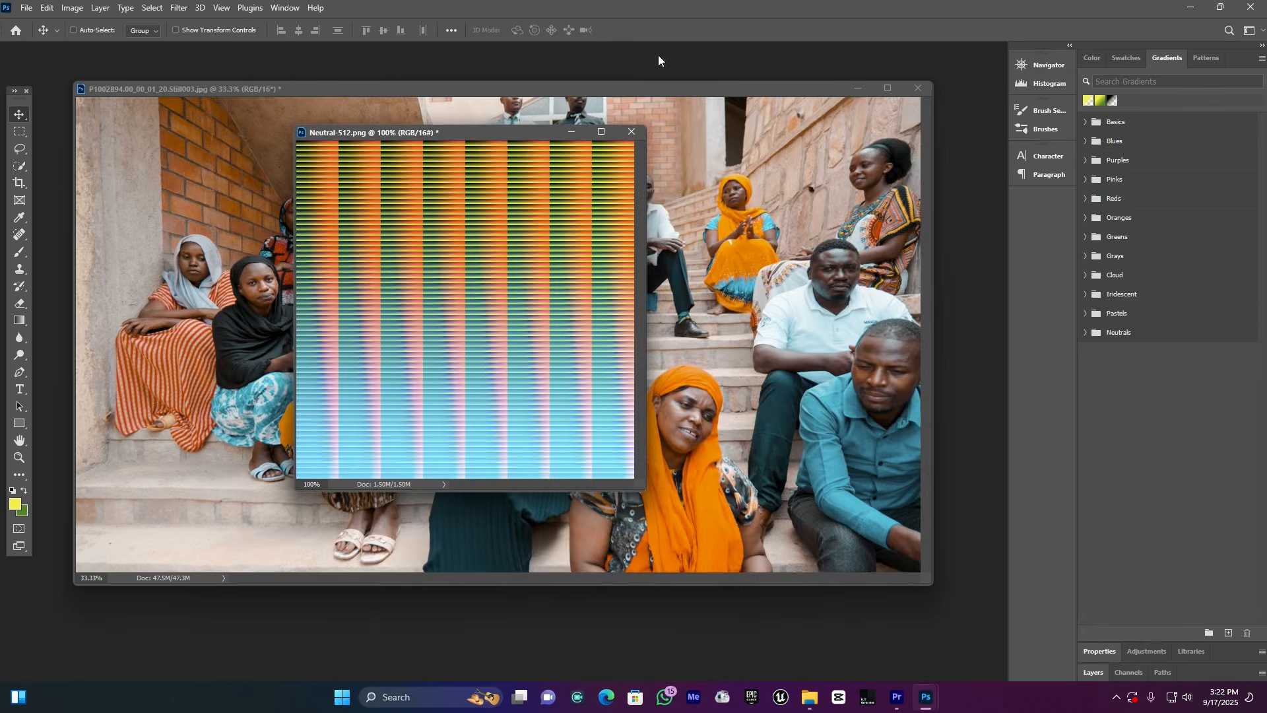
Switch to Premiere Pro, create a 3840 x 2160 adjustment layer and lay it on V2 over the whole P1002894.MP4 clip
{"action": "left_click", "coordinate": [896, 696]}
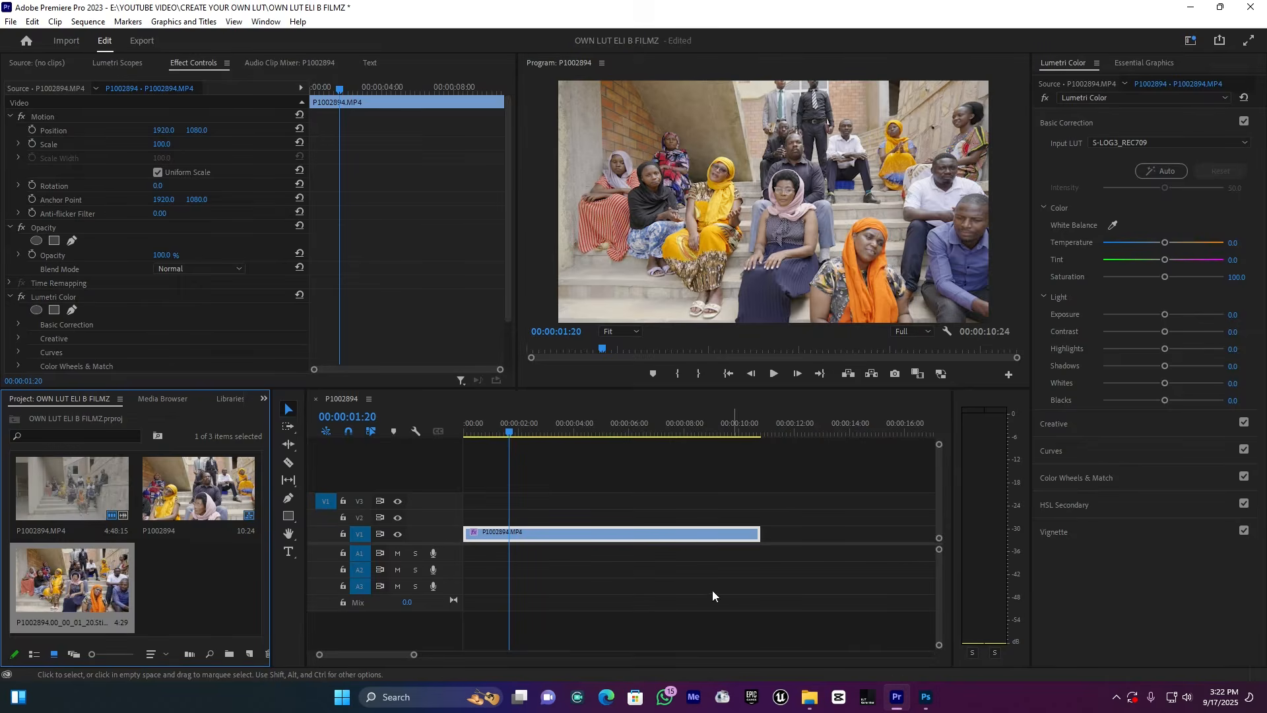
{"action": "left_click", "coordinate": [248, 654]}
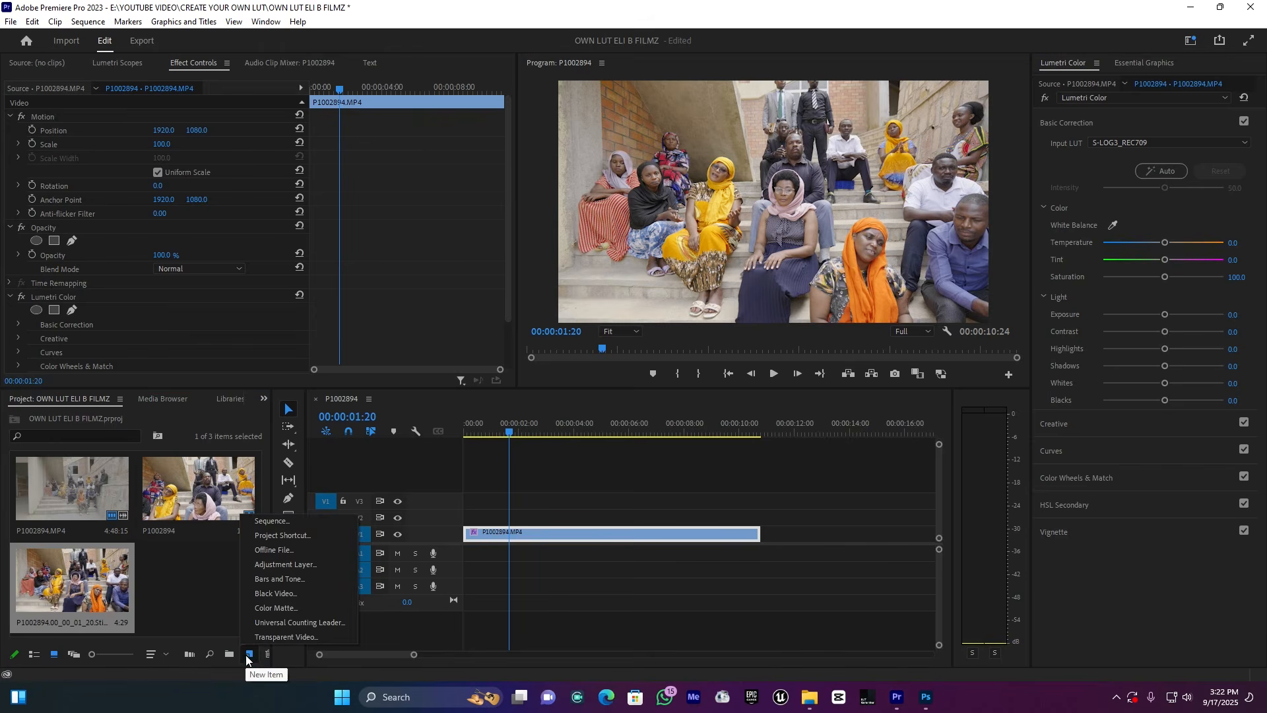
{"action": "left_click", "coordinate": [312, 563]}
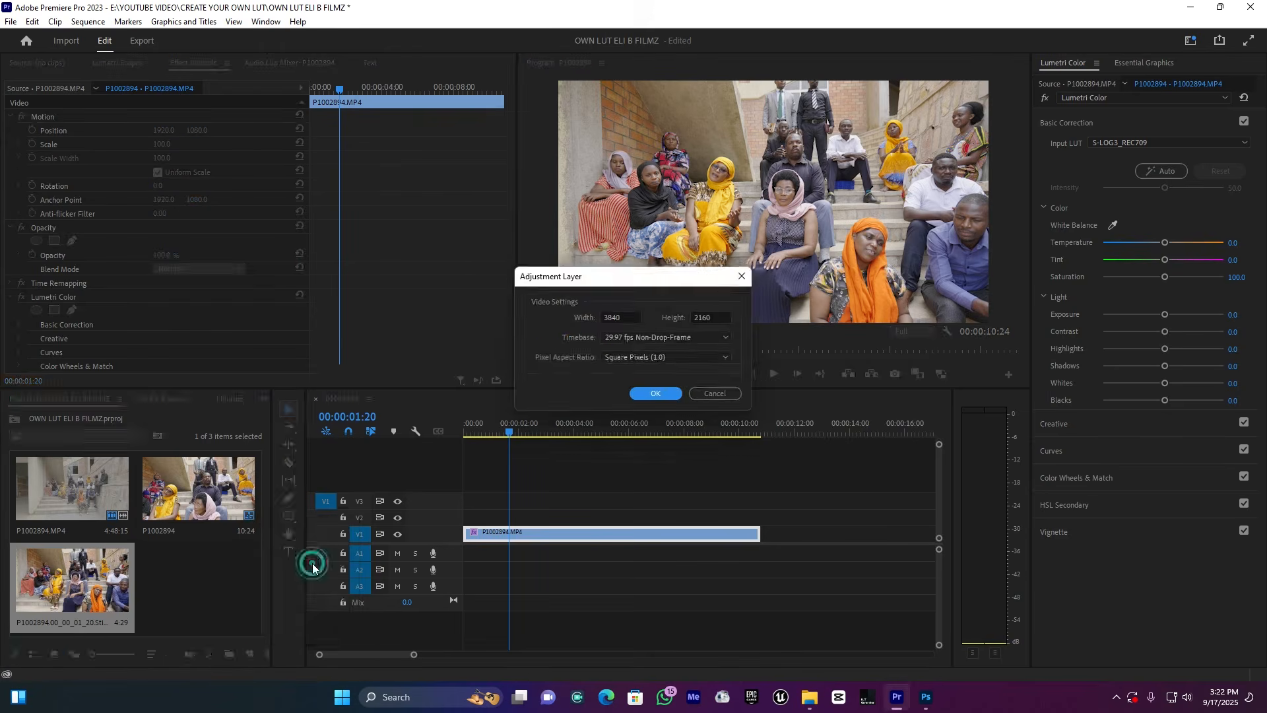
{"action": "left_click", "coordinate": [666, 391]}
{"action": "left_click_drag", "start_coordinate": [198, 580], "coordinate": [462, 518]}
{"action": "left_click_drag", "start_coordinate": [598, 517], "coordinate": [768, 517]}
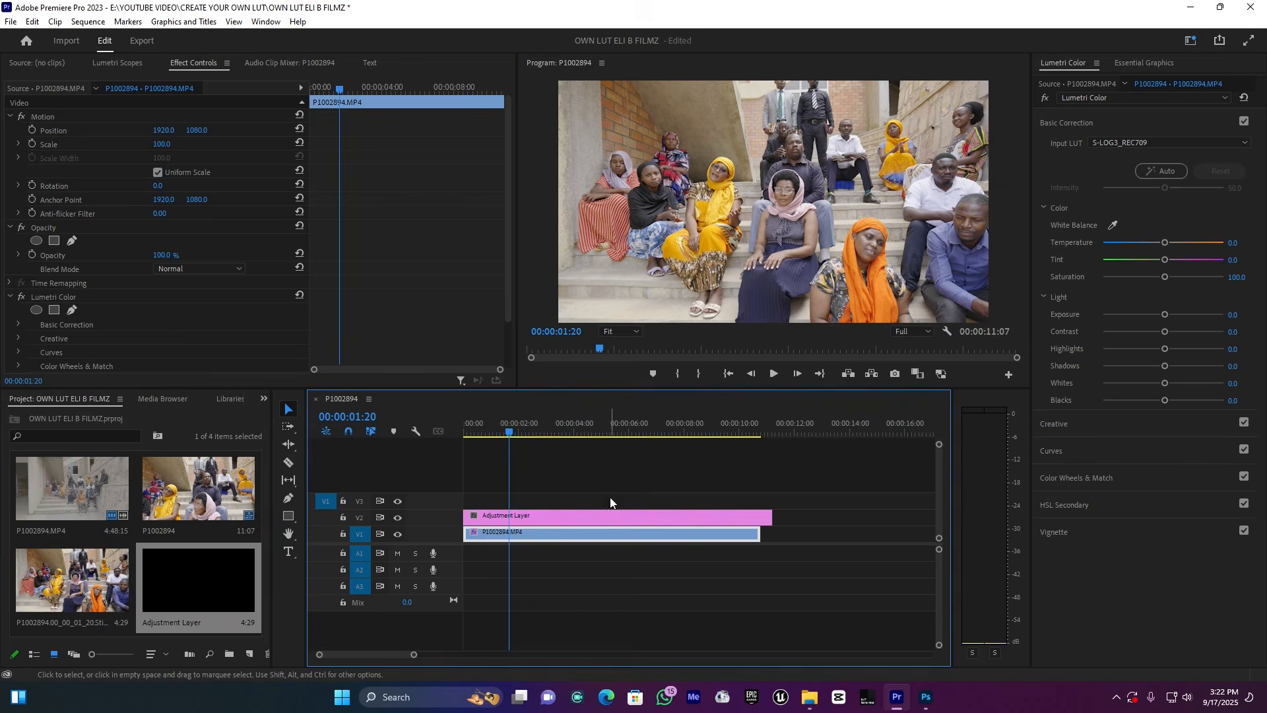
Load Neutral-512 copy FF.cube from the Pictures folder as the adjustment layer's Input LUT
{"action": "left_click", "coordinate": [570, 517]}
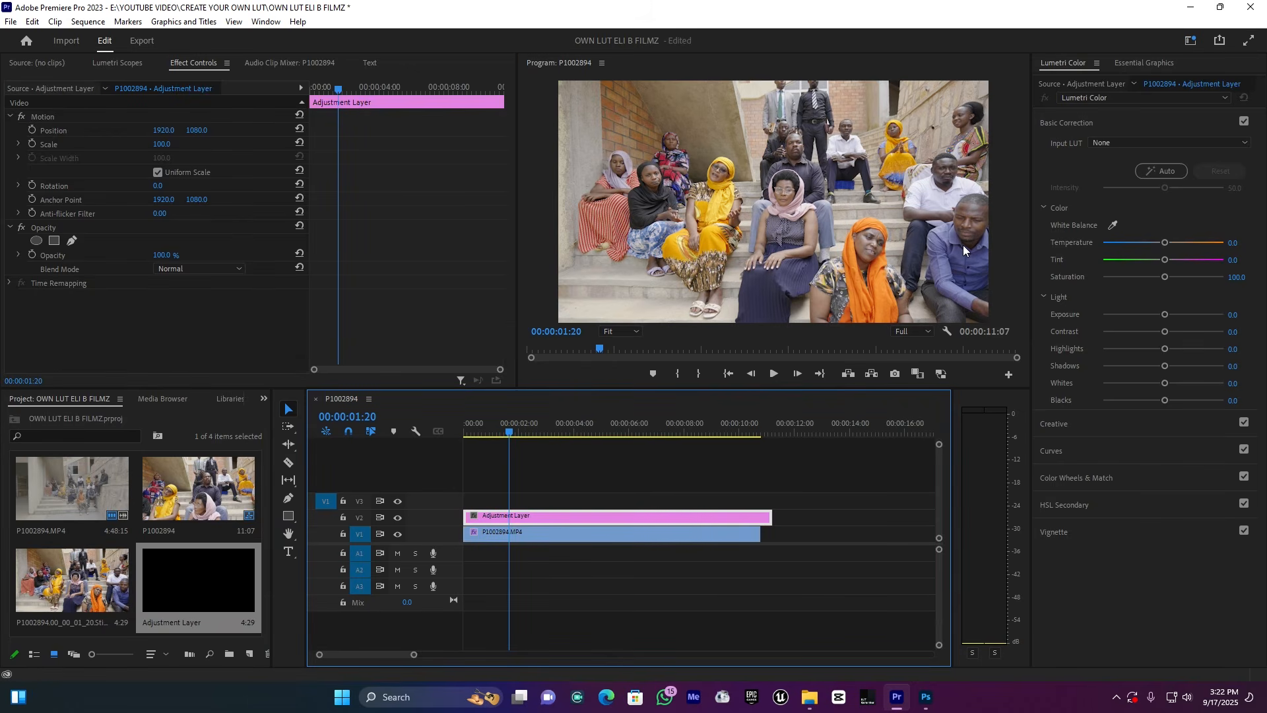
{"action": "left_click", "coordinate": [1140, 143]}
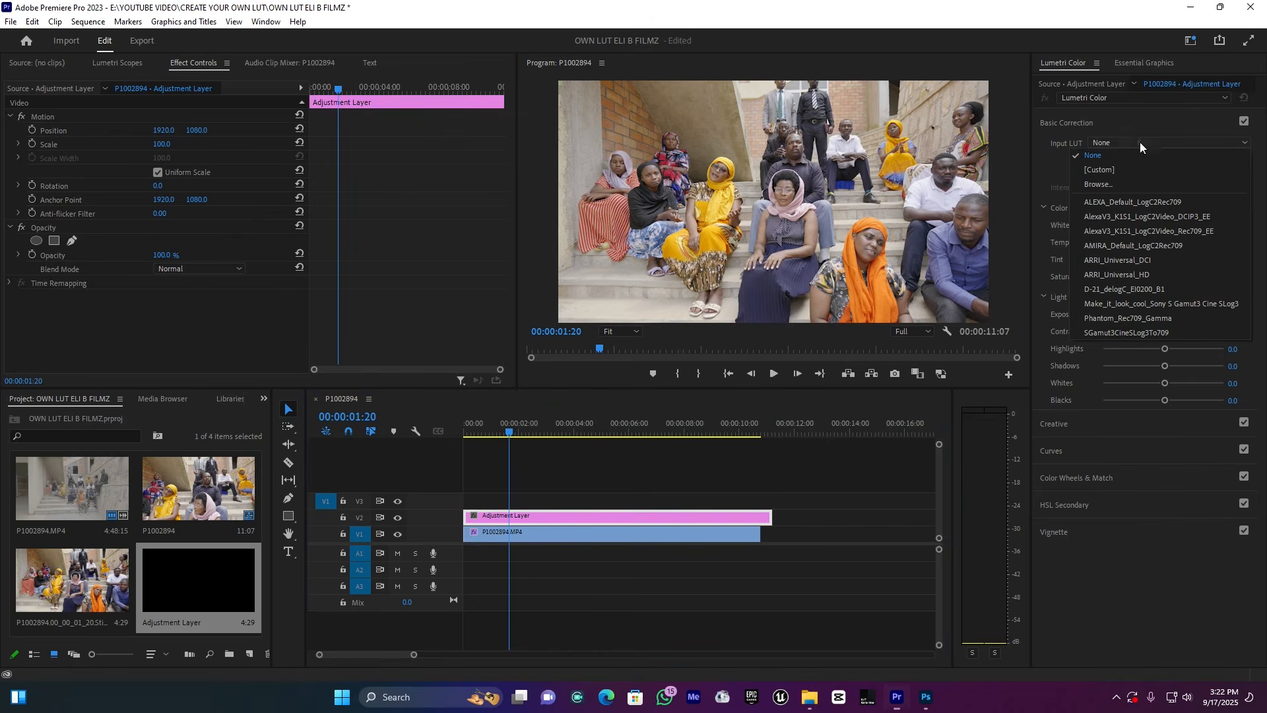
{"action": "left_click", "coordinate": [1106, 184]}
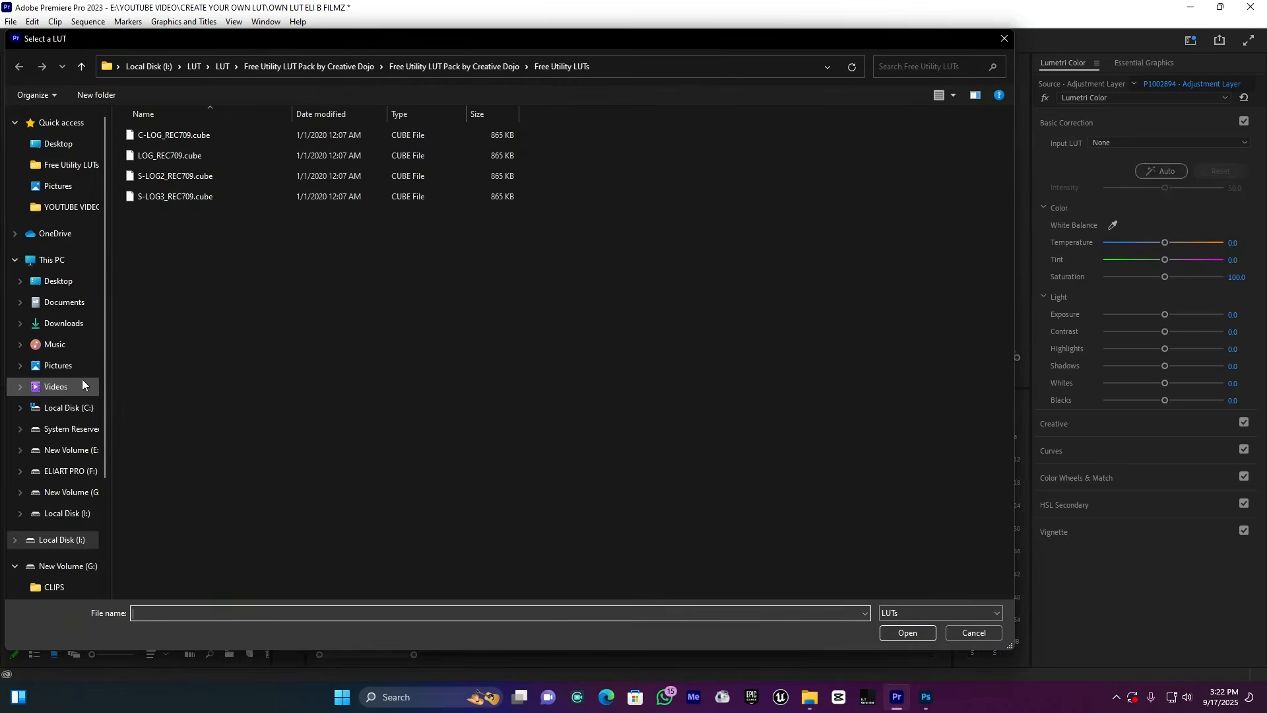
{"action": "left_click", "coordinate": [68, 366]}
{"action": "double_click", "coordinate": [237, 199]}
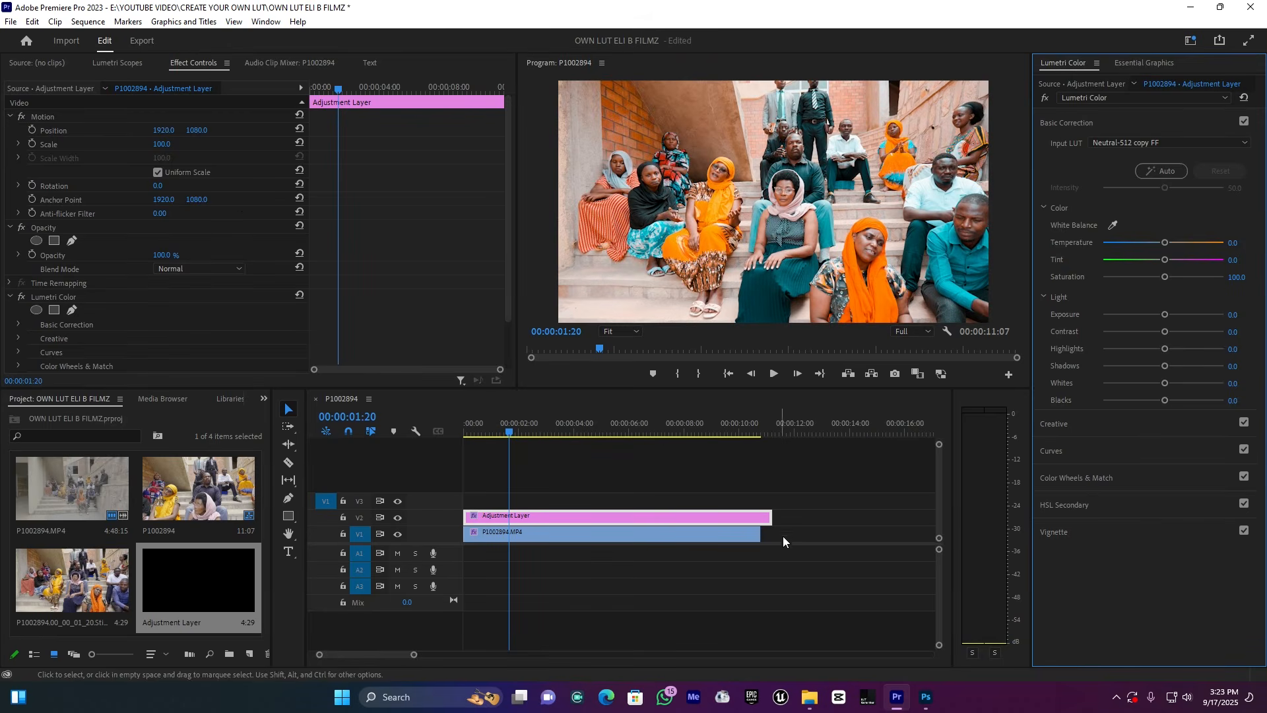
Trim the adjustment layer's end to match the P1002894.MP4 clip and enlarge the Program monitor
{"action": "left_click_drag", "start_coordinate": [771, 517], "coordinate": [739, 530]}
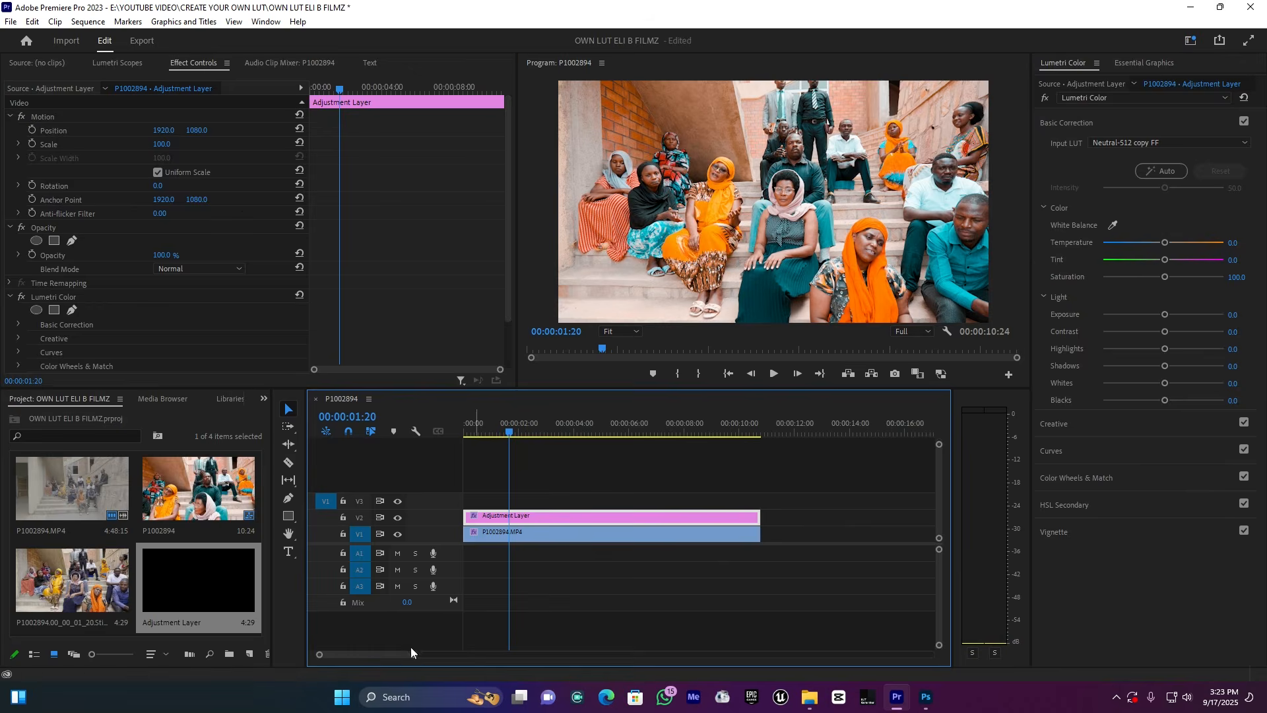
{"action": "left_click_drag", "start_coordinate": [414, 654], "coordinate": [416, 661]}
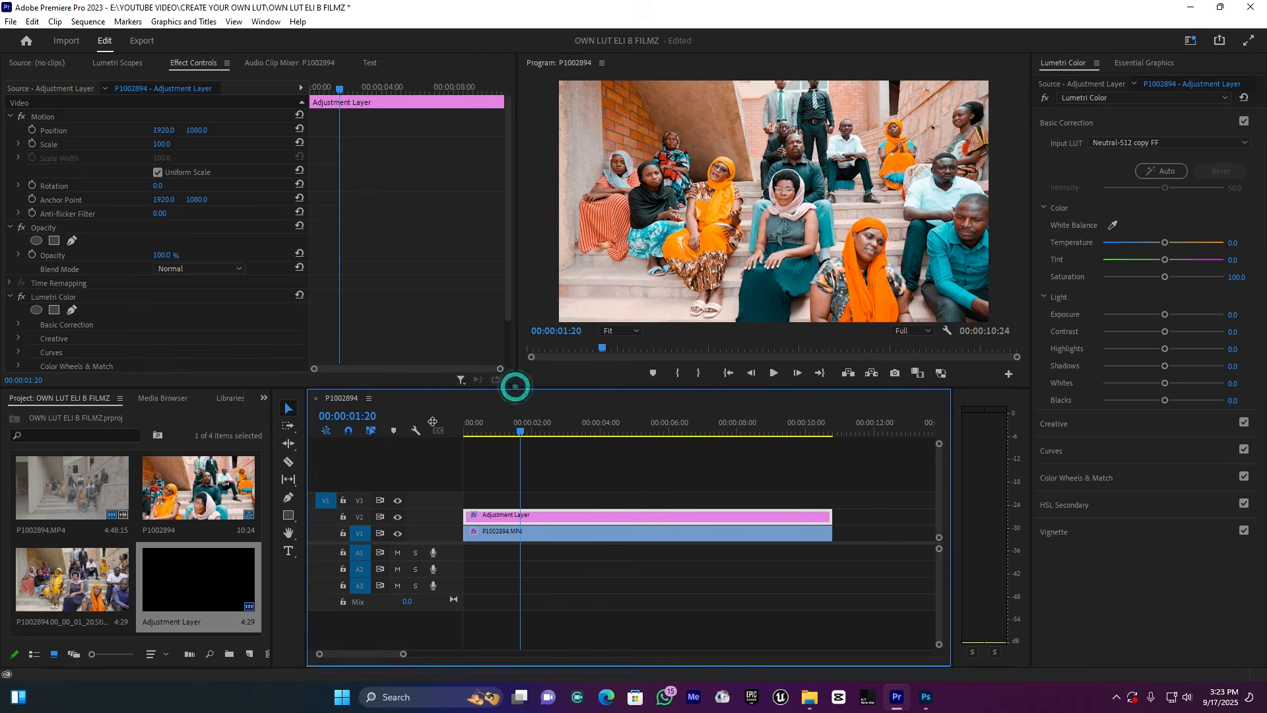
{"action": "left_click_drag", "start_coordinate": [515, 387], "coordinate": [427, 424]}
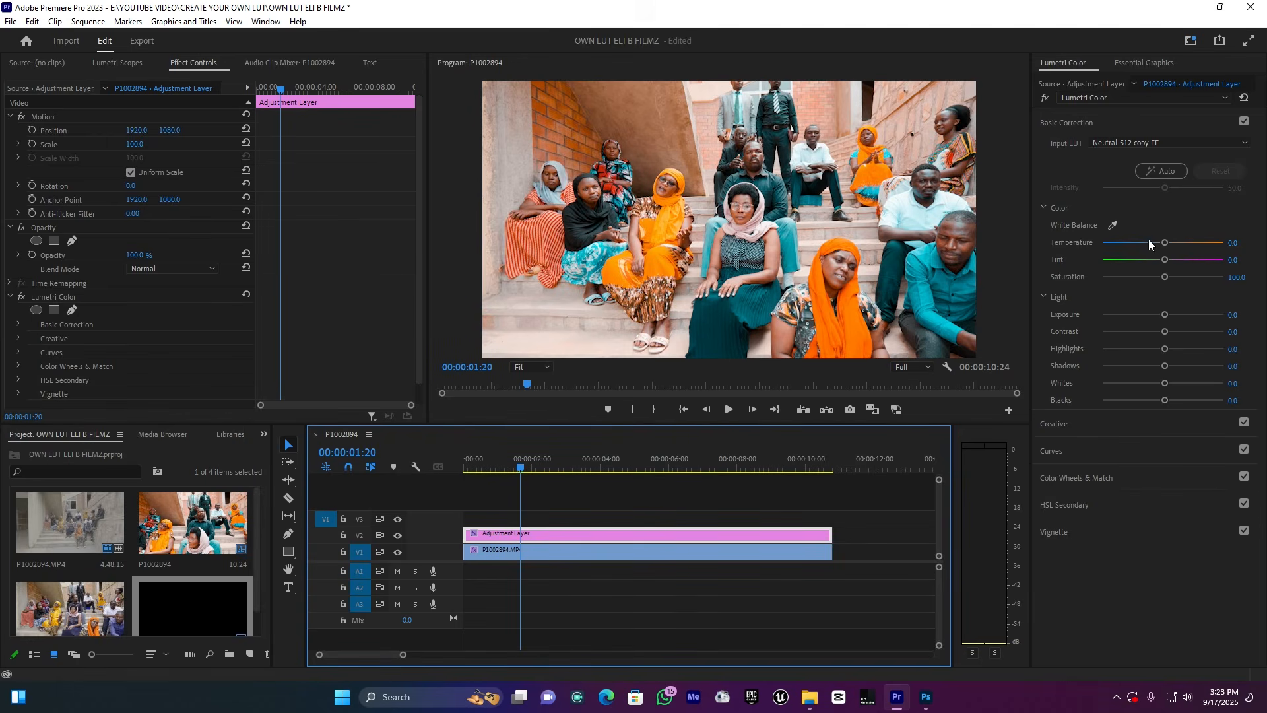
Lower the adjustment layer's Basic Correction temperature to -8.7
{"action": "mouse_move", "coordinate": [1164, 245]}
{"action": "left_mouse_down"}
{"action": "mouse_move", "coordinate": [1141, 248]}
{"action": "mouse_move", "coordinate": [1169, 244]}
{"action": "mouse_move", "coordinate": [1158, 245]}
{"action": "left_mouse_up"}
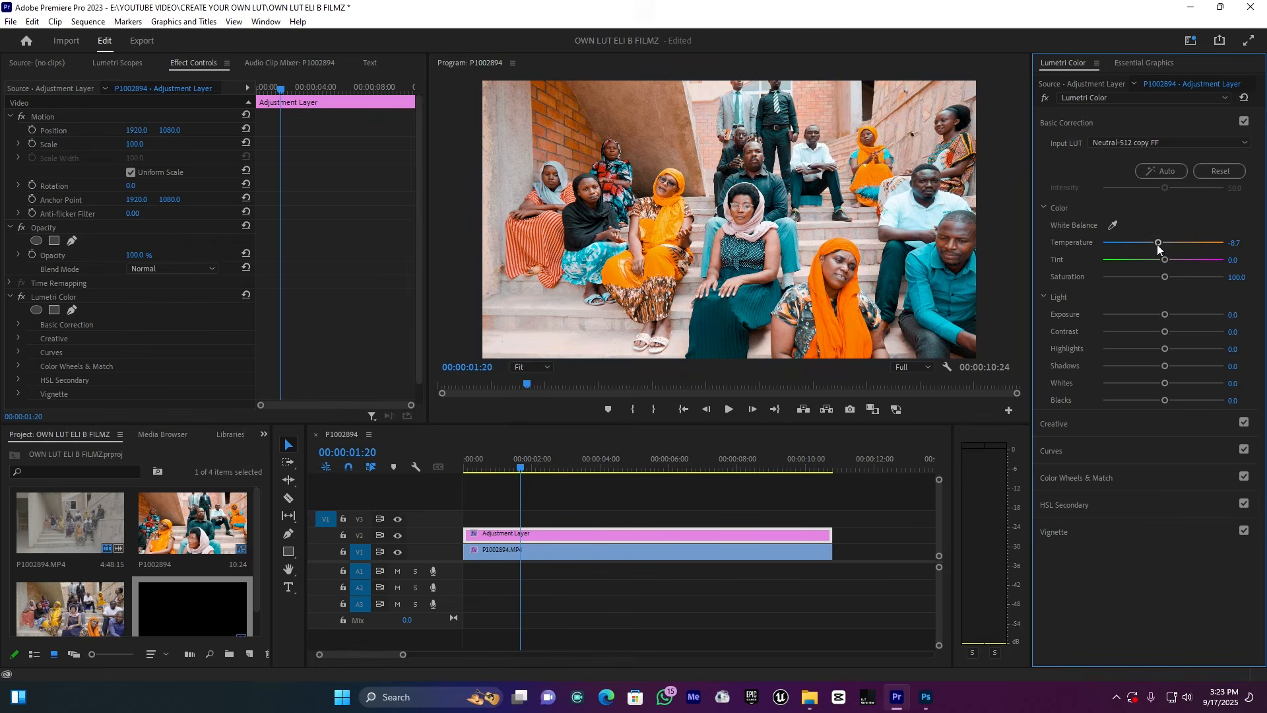
{"action": "left_click", "coordinate": [1070, 123]}
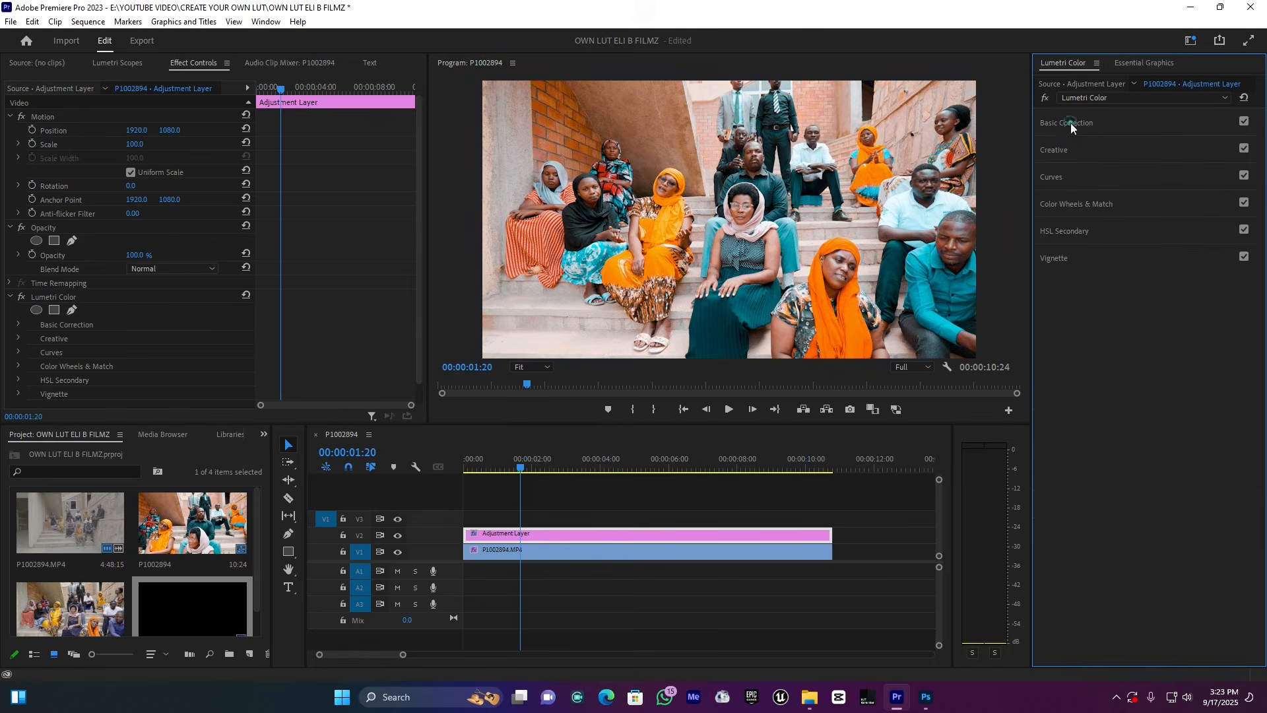
Key the reds in HSL Secondary with the mask preview on, narrow the saturation range slightly and set the blur to 3.9
{"action": "left_click", "coordinate": [1067, 231]}
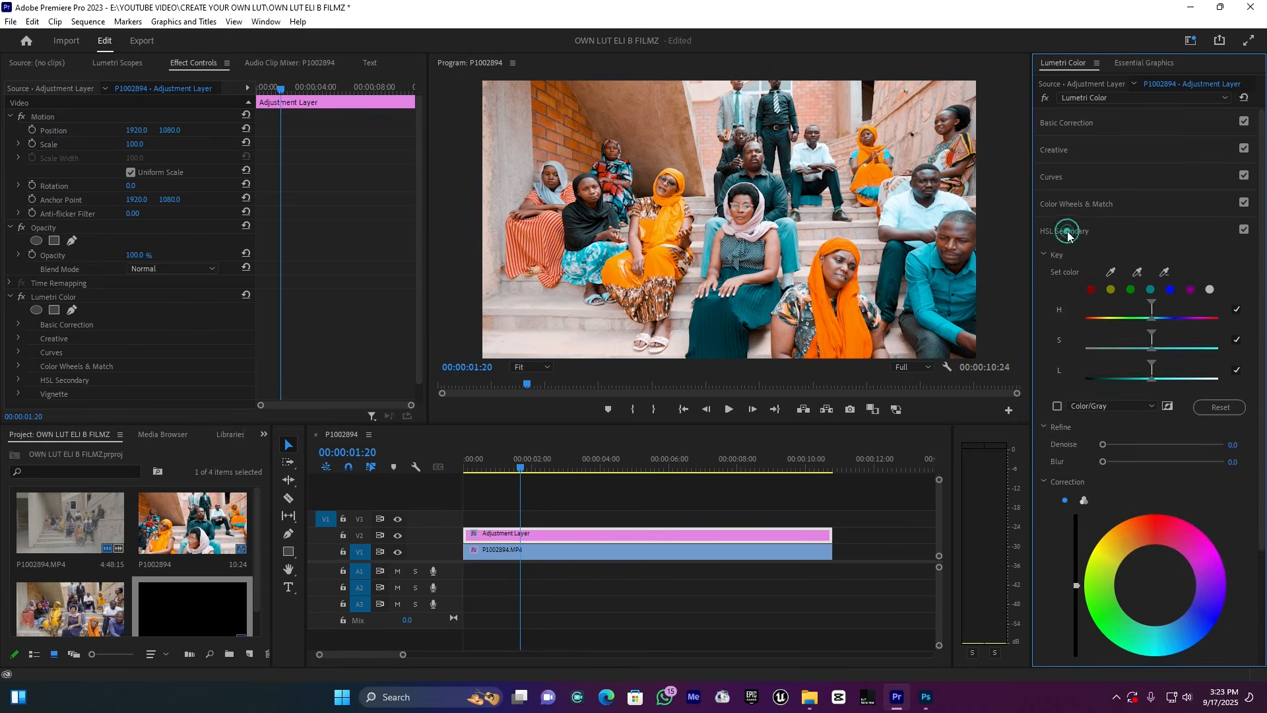
{"action": "left_click", "coordinate": [1093, 290]}
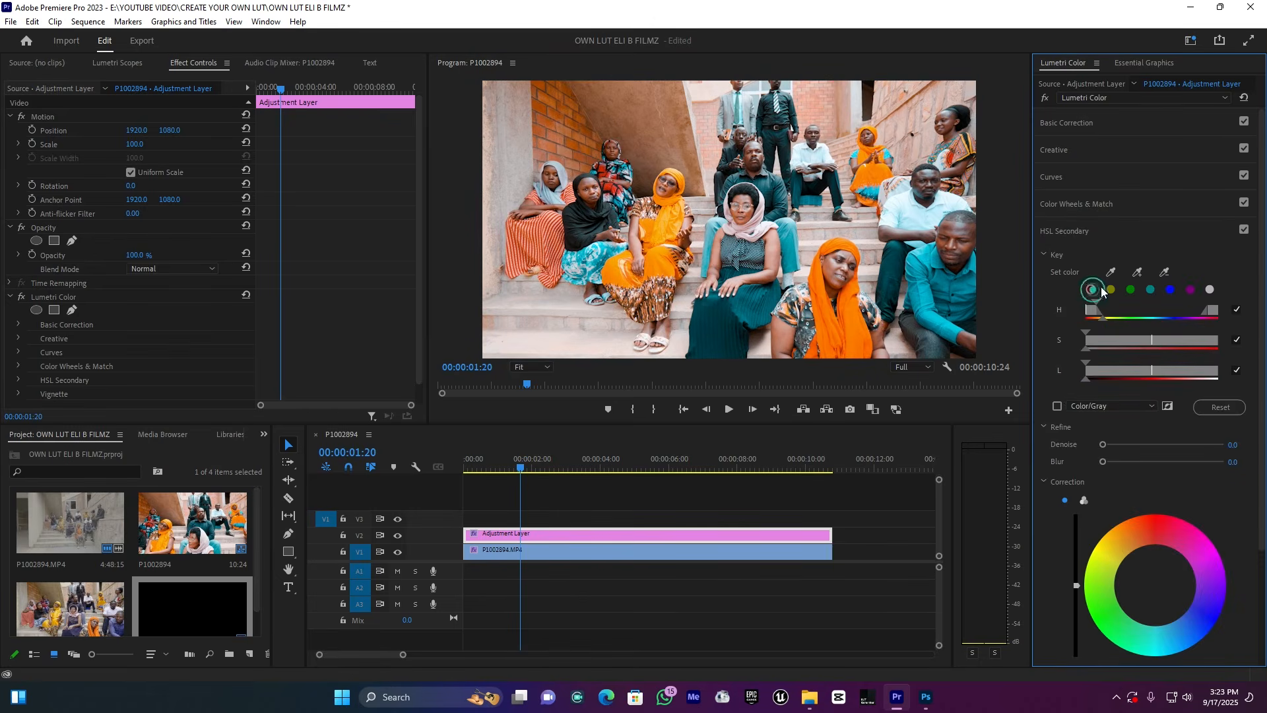
{"action": "left_click", "coordinate": [1058, 406]}
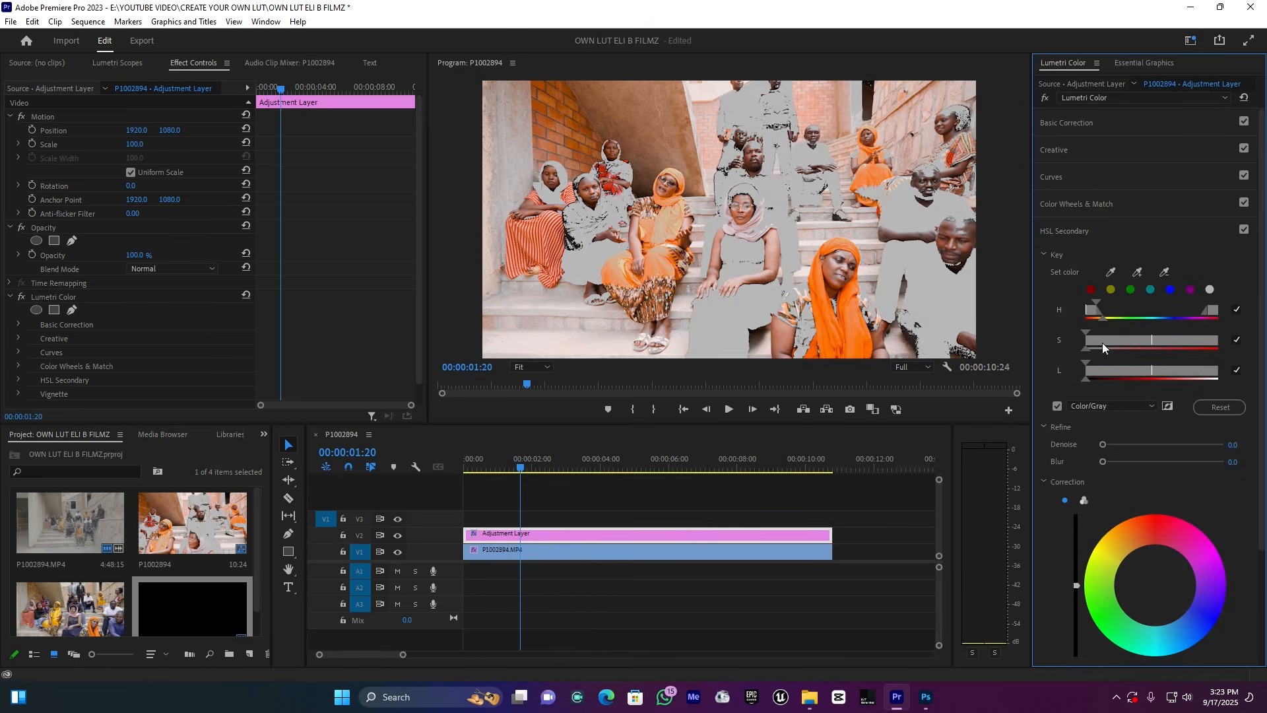
{"action": "left_click_drag", "start_coordinate": [1117, 341], "coordinate": [1117, 341]}
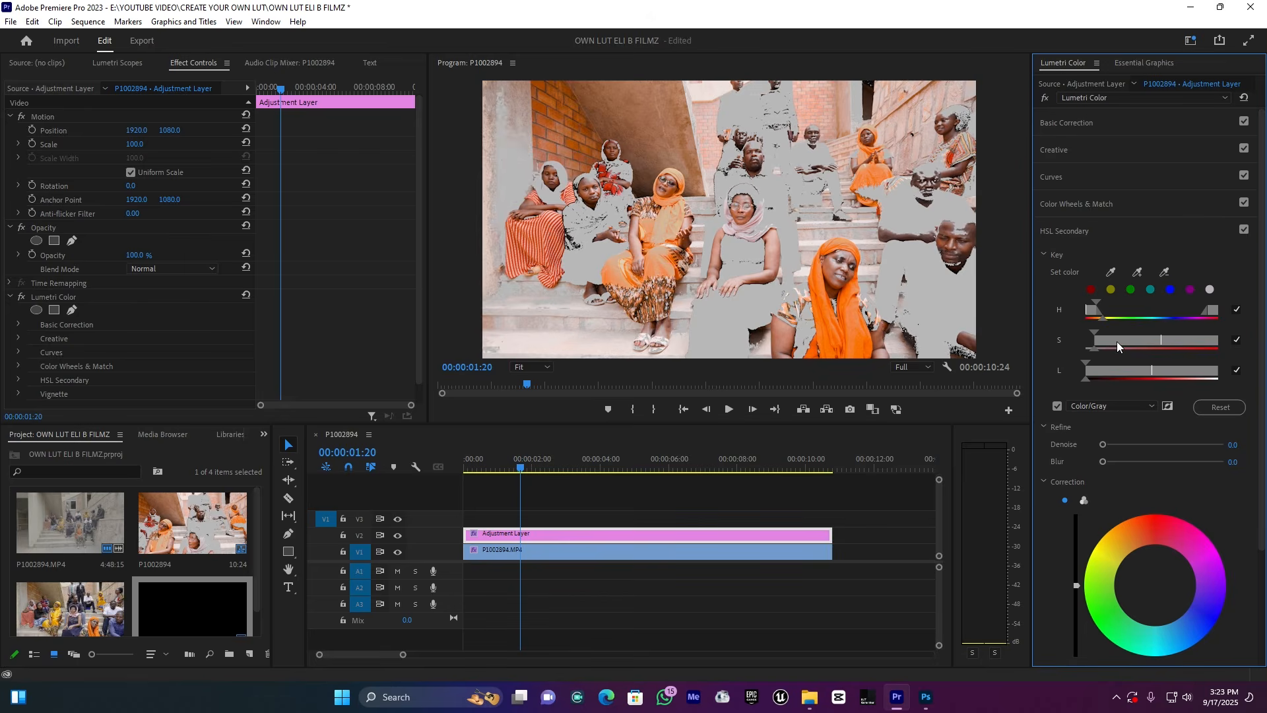
{"action": "left_click_drag", "start_coordinate": [1109, 461], "coordinate": [1118, 461]}
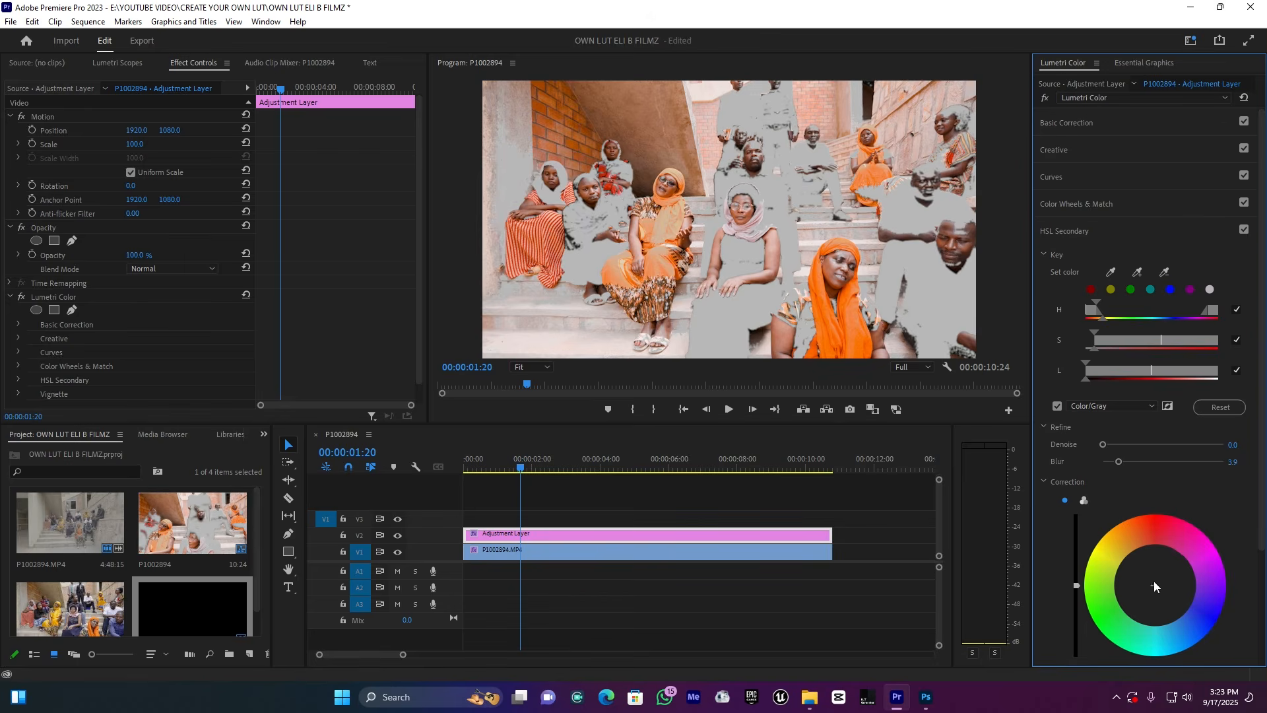
Warm the keyed reds by setting the HSL Secondary correction temperature to about 14.1, and turn off the mask preview
{"action": "scroll", "coordinate": [1154, 581], "scroll_direction": "down", "scroll_amount": 2}
{"action": "left_click_drag", "start_coordinate": [1169, 606], "coordinate": [1173, 608]}
{"action": "left_click", "coordinate": [1078, 520]}
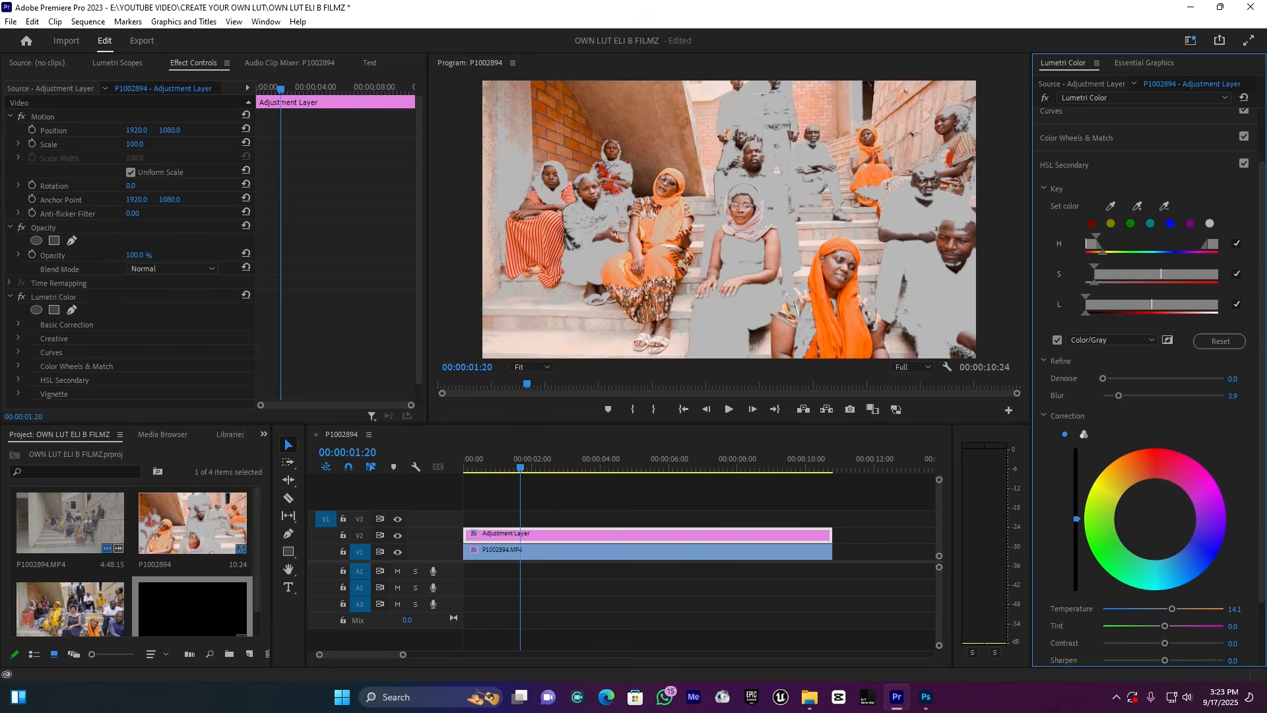
{"action": "left_click", "coordinate": [1057, 342]}
{"action": "scroll", "coordinate": [1074, 321], "scroll_direction": "up", "scroll_amount": 2}
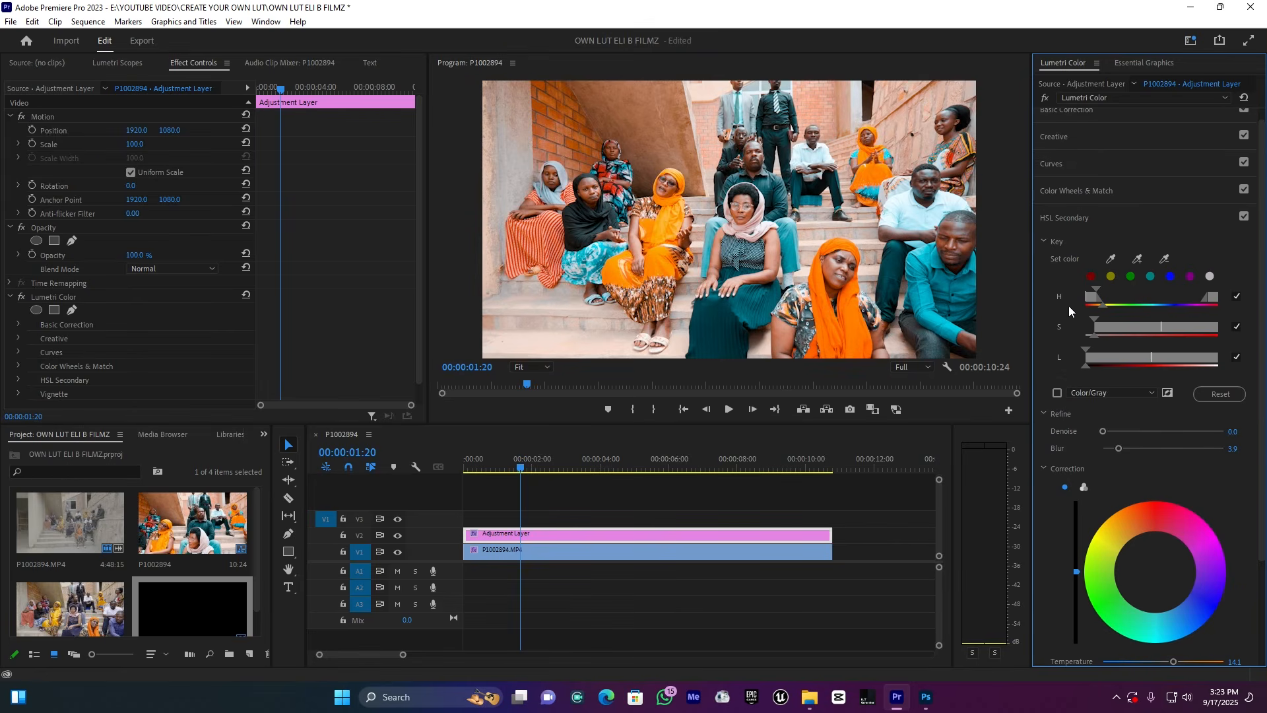
{"action": "left_click", "coordinate": [1057, 218]}
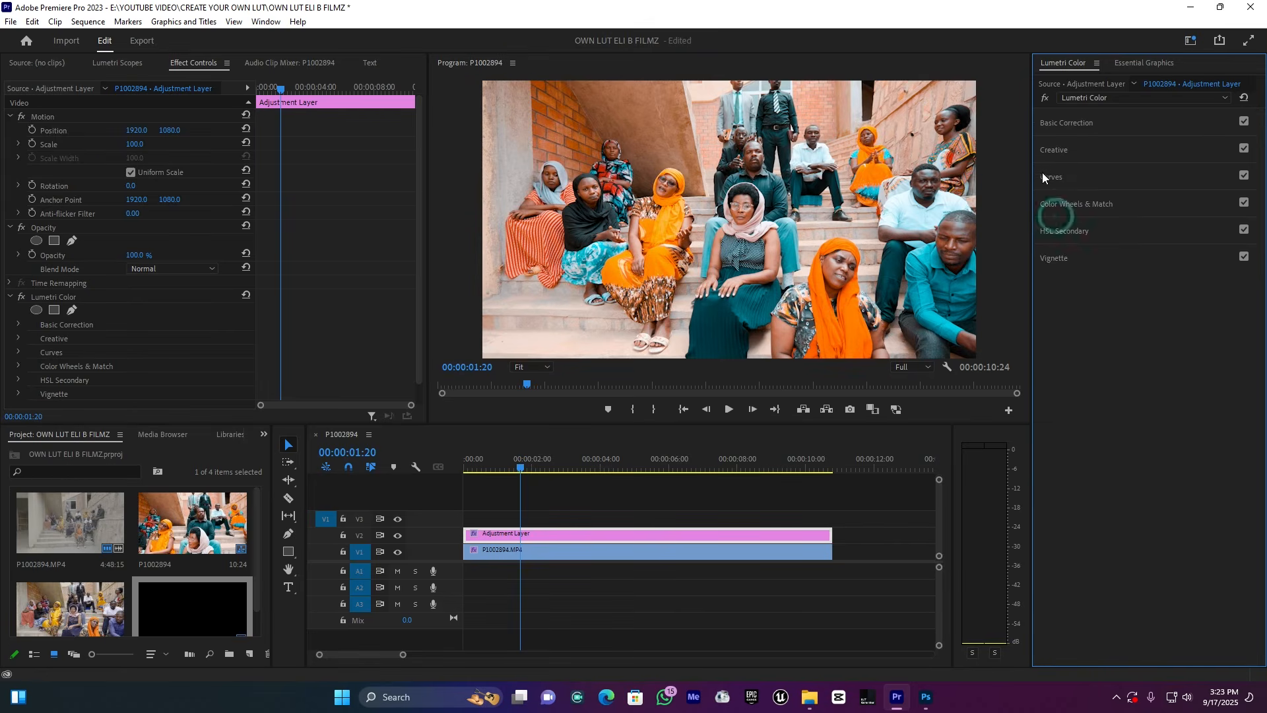
Add control points in the blue range of the adjustment layer's Hue vs Hue curve and shift those hues slightly
{"action": "left_click", "coordinate": [1049, 177]}
{"action": "scroll", "coordinate": [1070, 321], "scroll_direction": "down", "scroll_amount": 5}
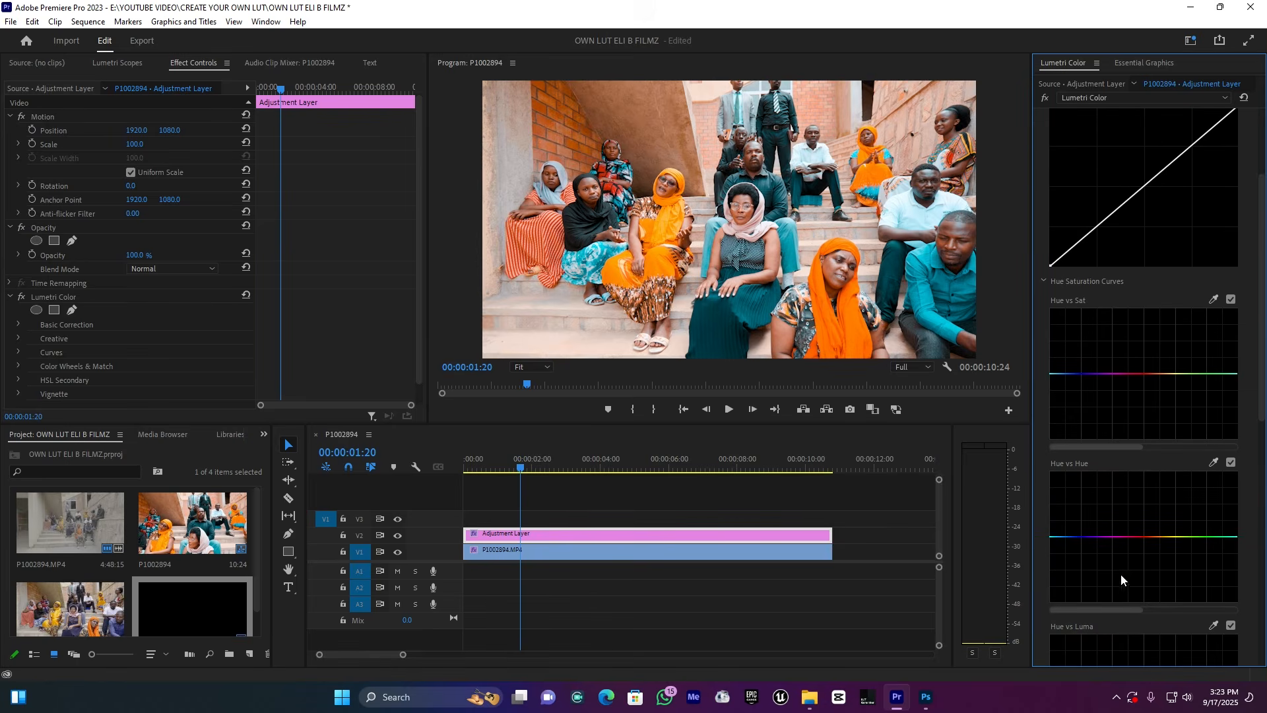
{"action": "left_click", "coordinate": [1095, 537]}
{"action": "left_click_drag", "start_coordinate": [1067, 537], "coordinate": [1068, 535]}
{"action": "scroll", "coordinate": [1151, 280], "scroll_direction": "up", "scroll_amount": 5}
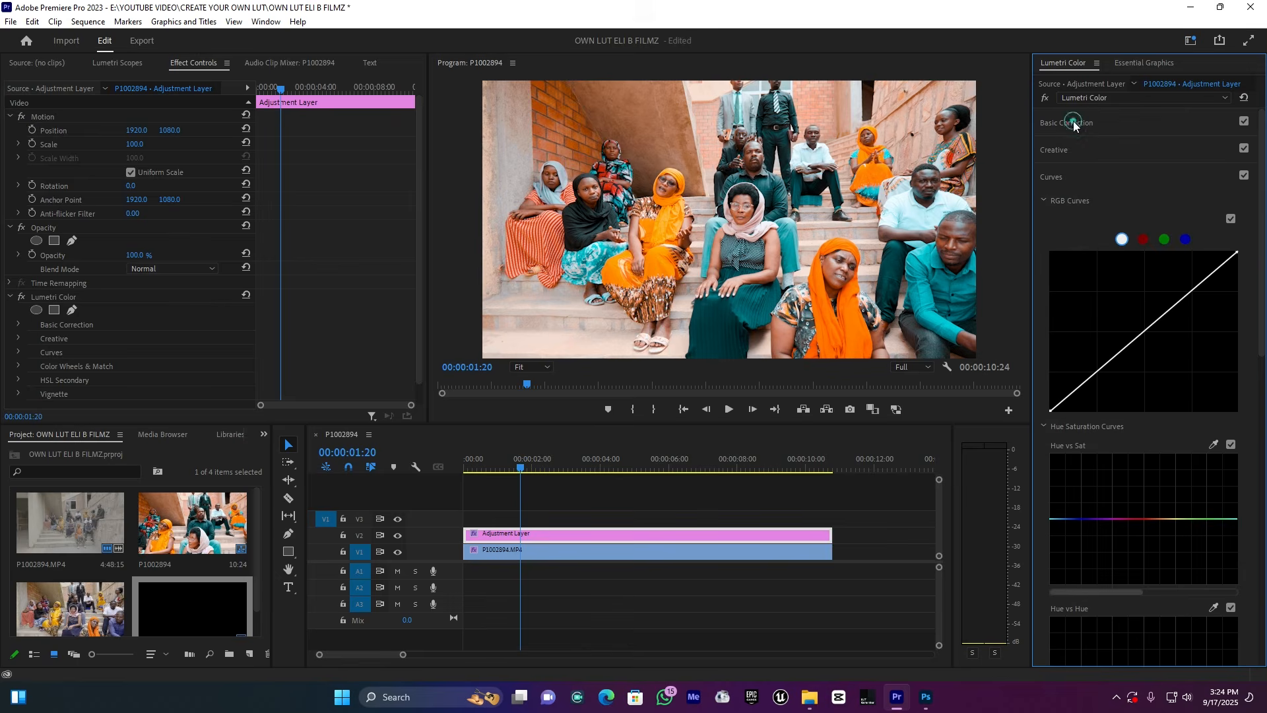
Set the adjustment layer's Basic Correction saturation to 97.8 and temperature to -9.8
{"action": "left_click", "coordinate": [1073, 122]}
{"action": "left_click_drag", "start_coordinate": [1158, 283], "coordinate": [1160, 280]}
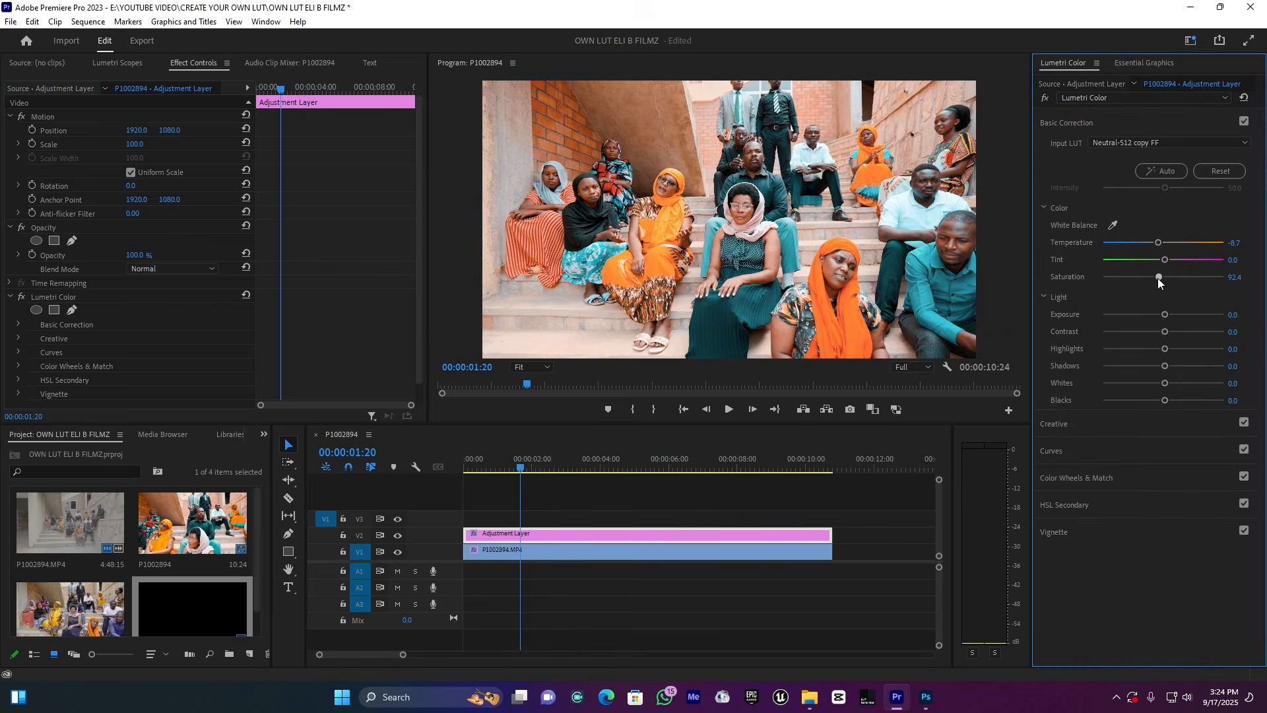
{"action": "left_click_drag", "start_coordinate": [1159, 277], "coordinate": [1158, 243]}
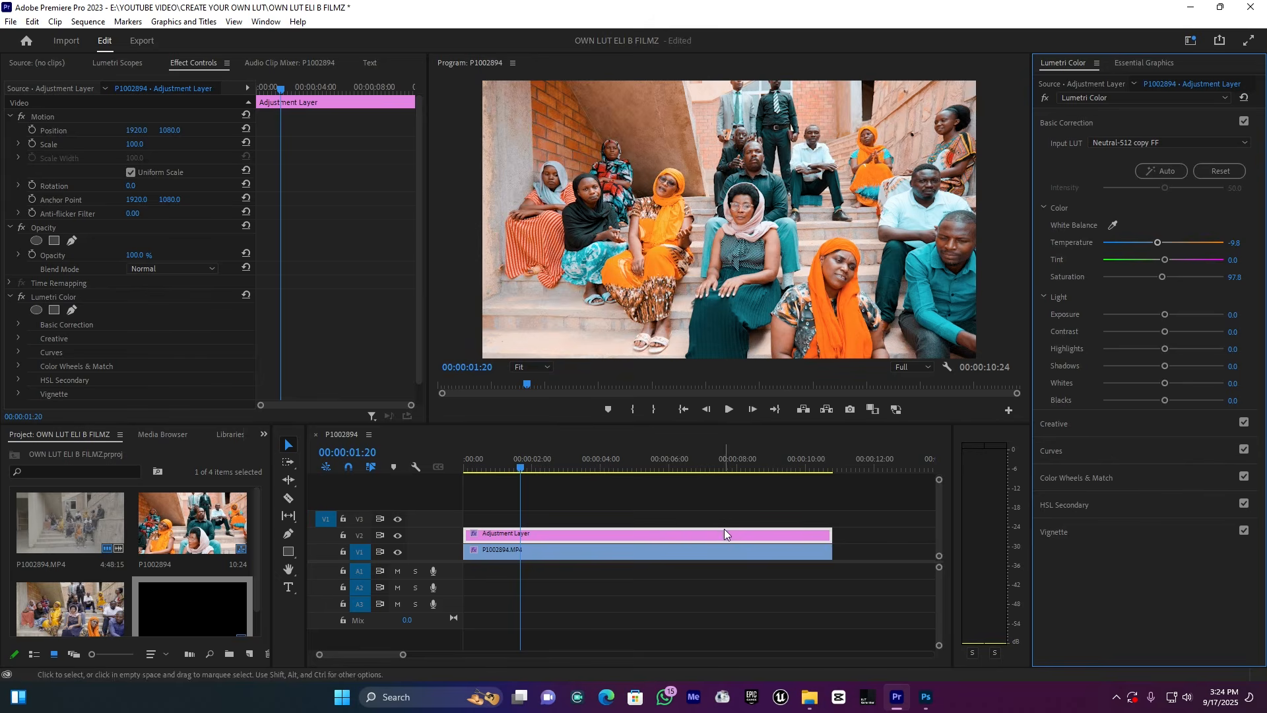
Compare before and after by toggling the V2 track output and the Lumetri Color effect on P1002894.MP4 off and back on
{"action": "left_click", "coordinate": [398, 535]}
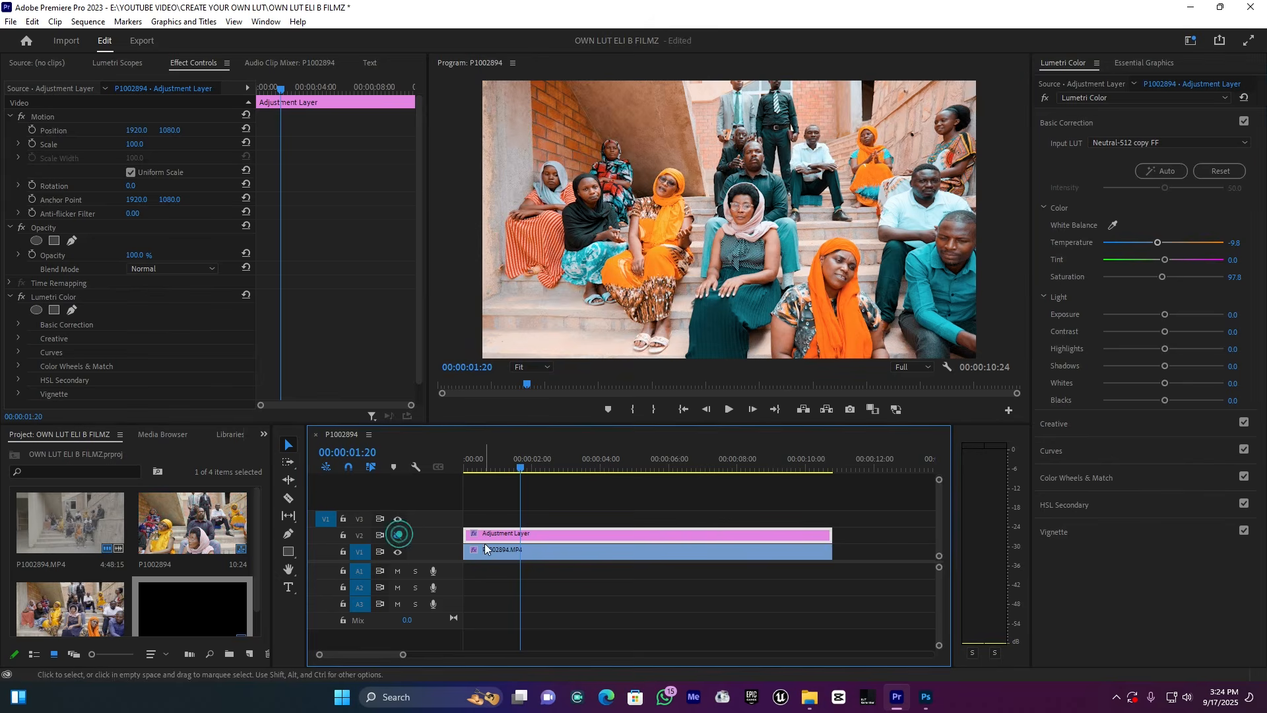
{"action": "left_click", "coordinate": [487, 549]}
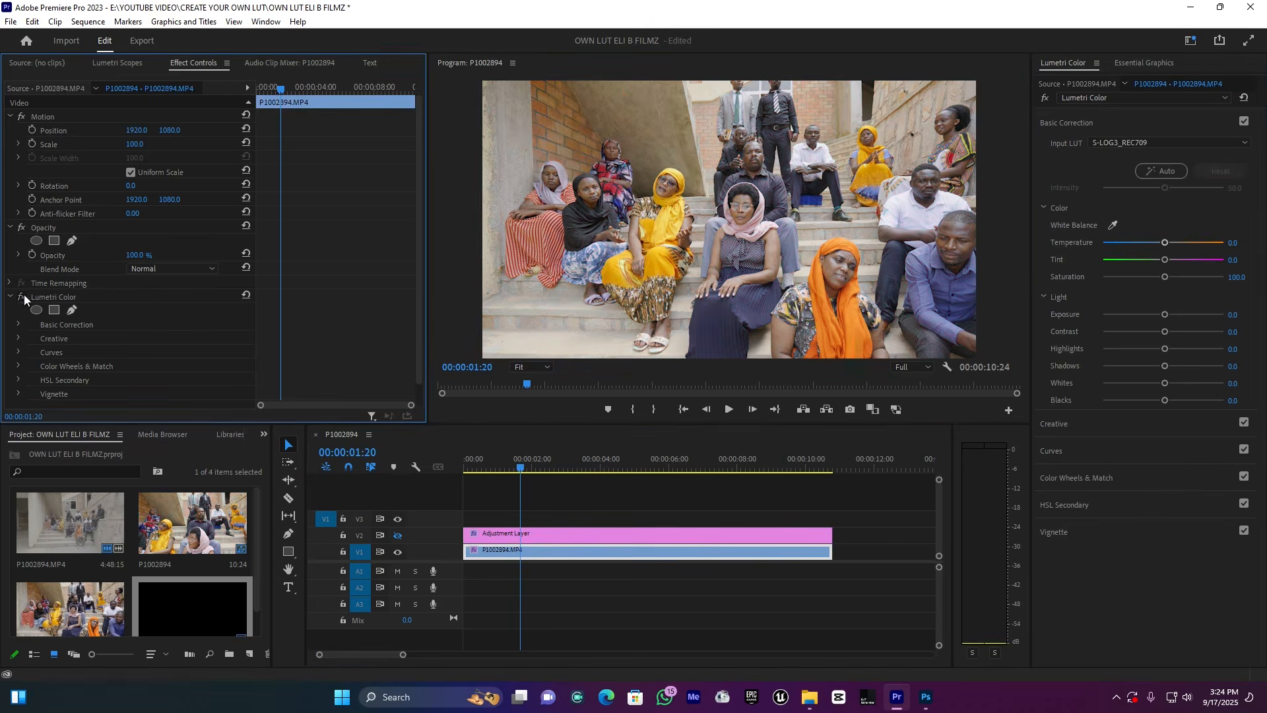
{"action": "left_click", "coordinate": [21, 297]}
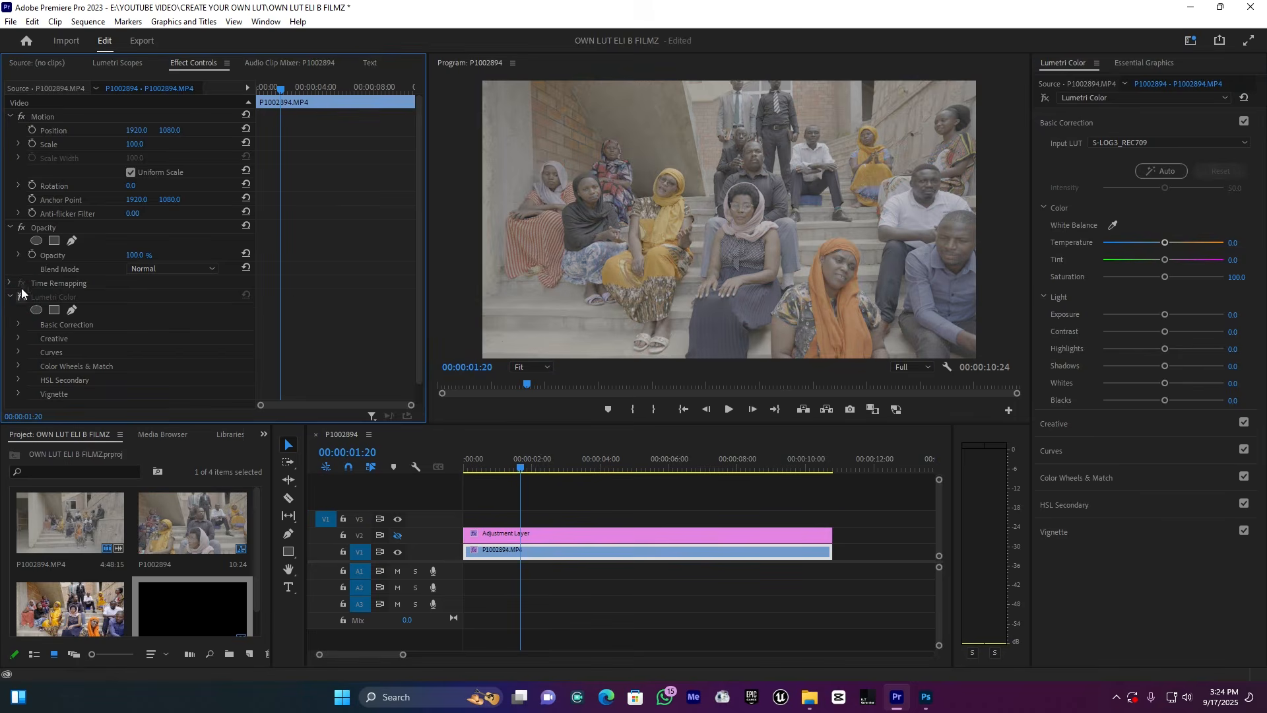
{"action": "left_click", "coordinate": [21, 296]}
{"action": "left_click", "coordinate": [523, 538]}
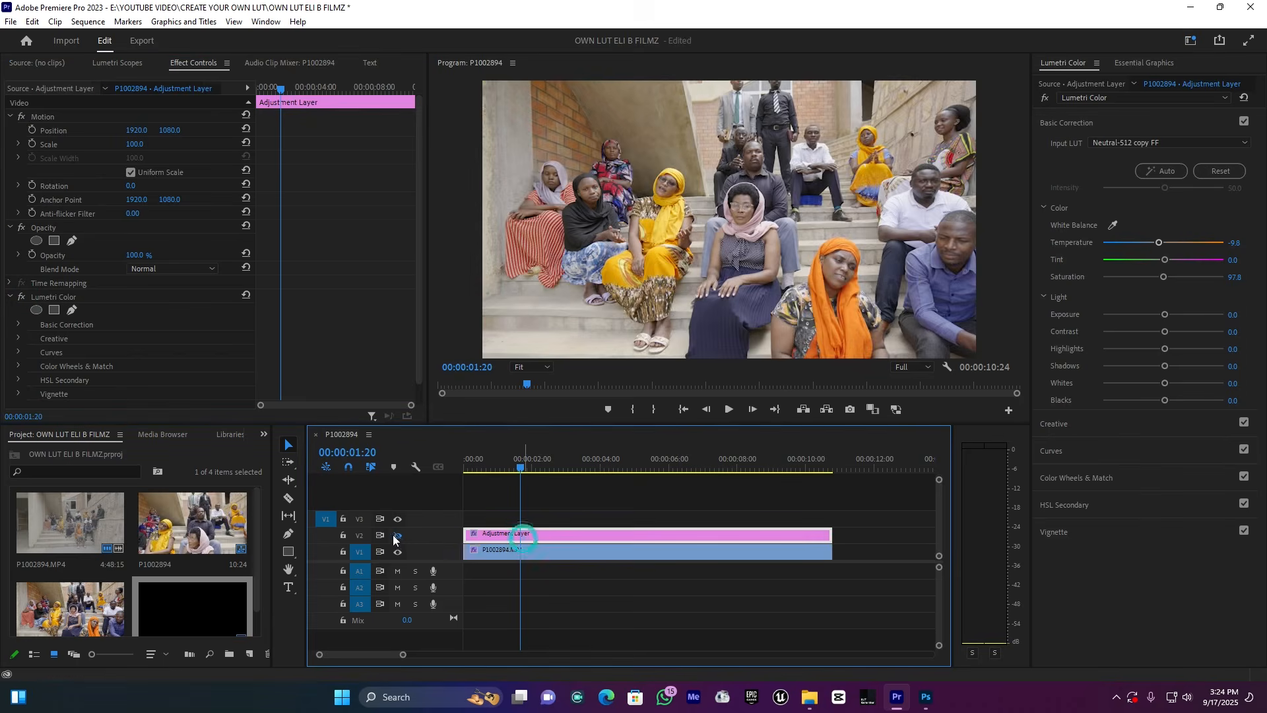
{"action": "left_click", "coordinate": [397, 535]}
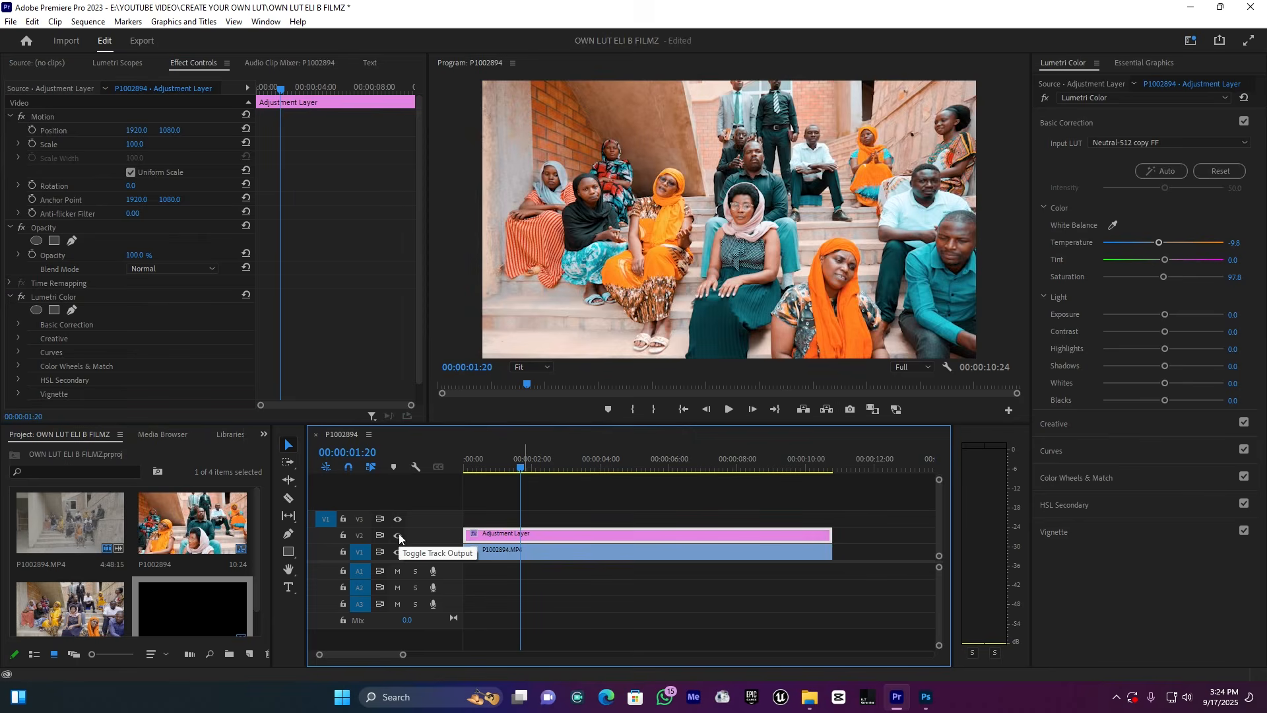